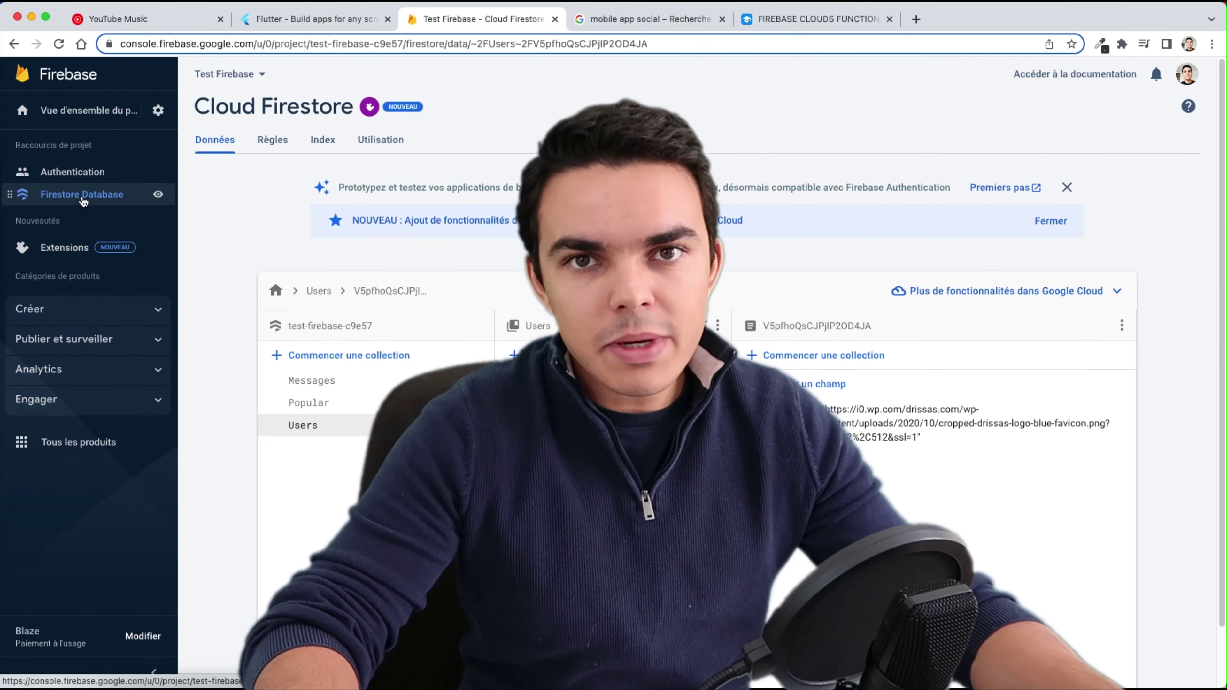
- Open the Storage product of the Test Firebase project
left_click(120, 313)
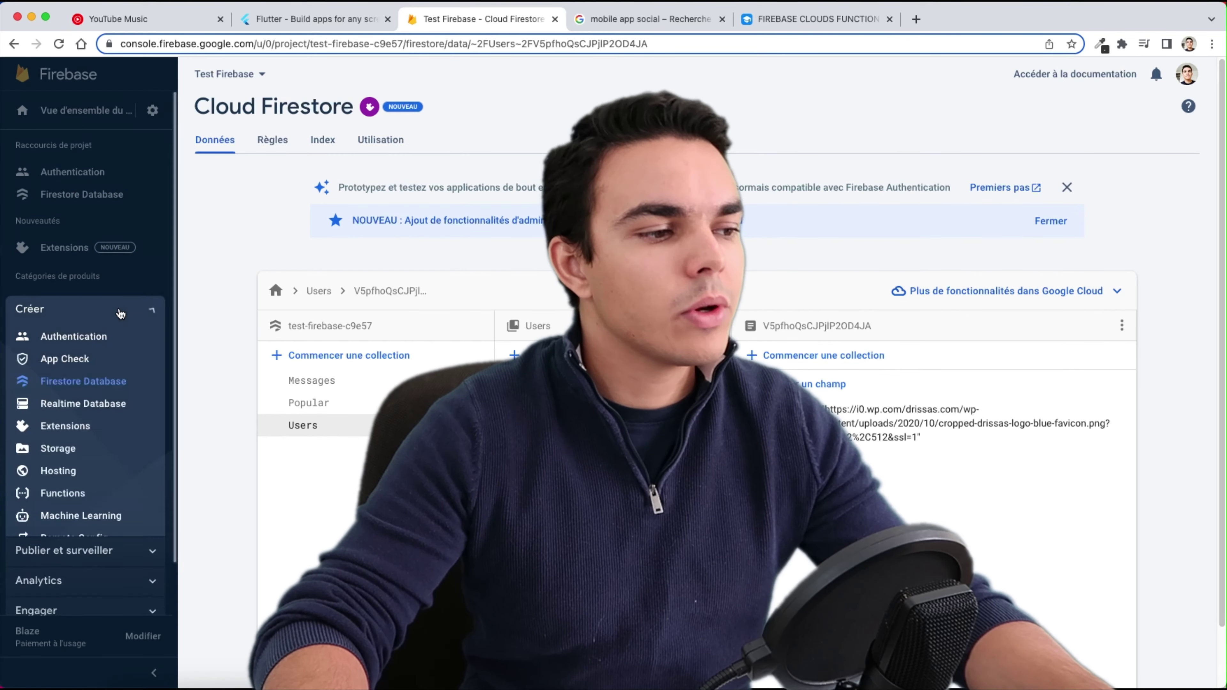
left_click(84, 445)
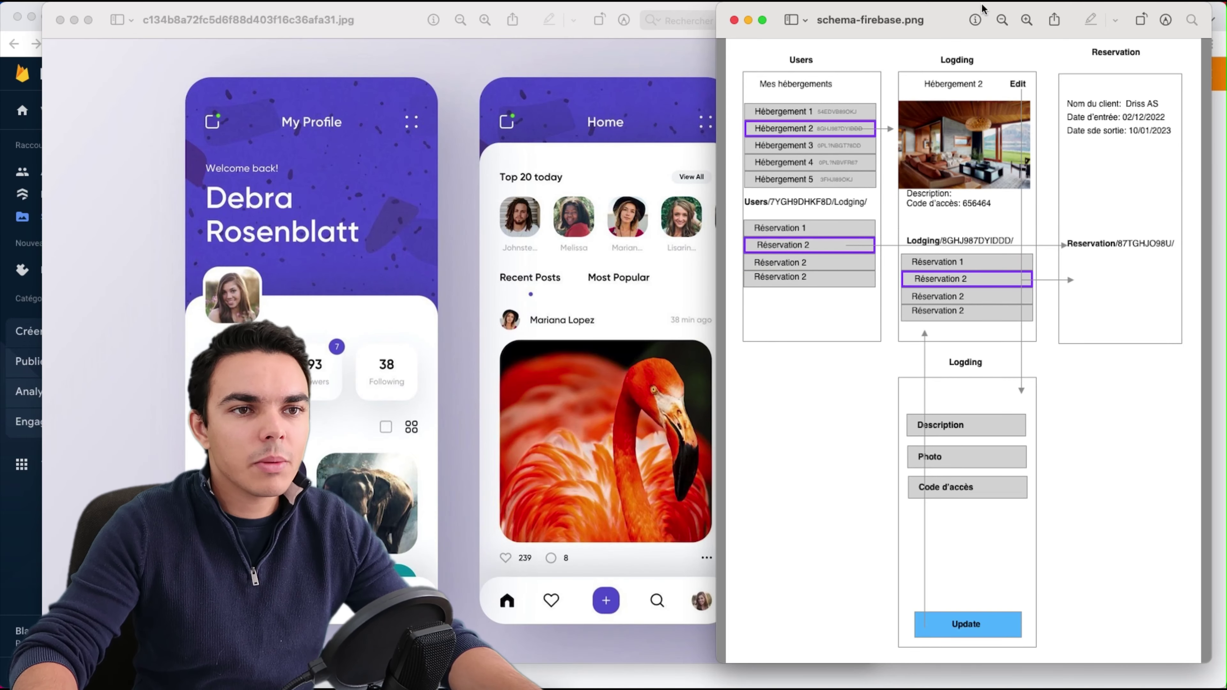
- View schema-firebase.png enlarged, and outline the My Profile screen and the Top 20 today section in the social app mockup
double_click(948, 28)
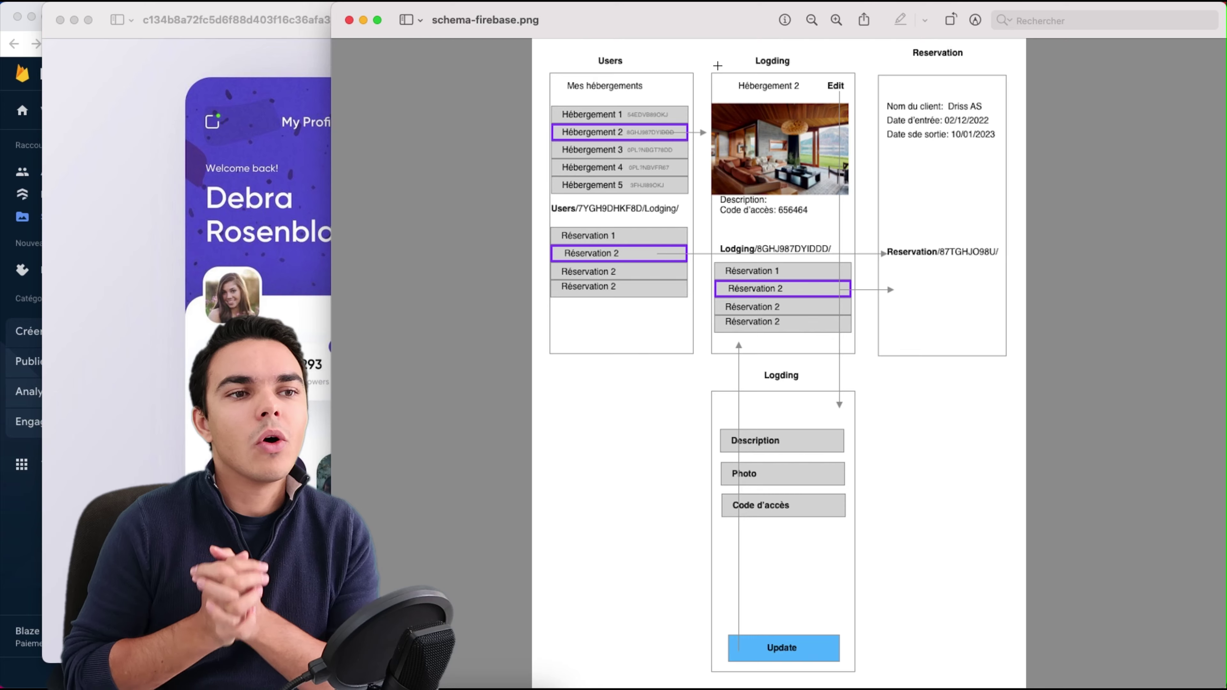
key("super+grave")
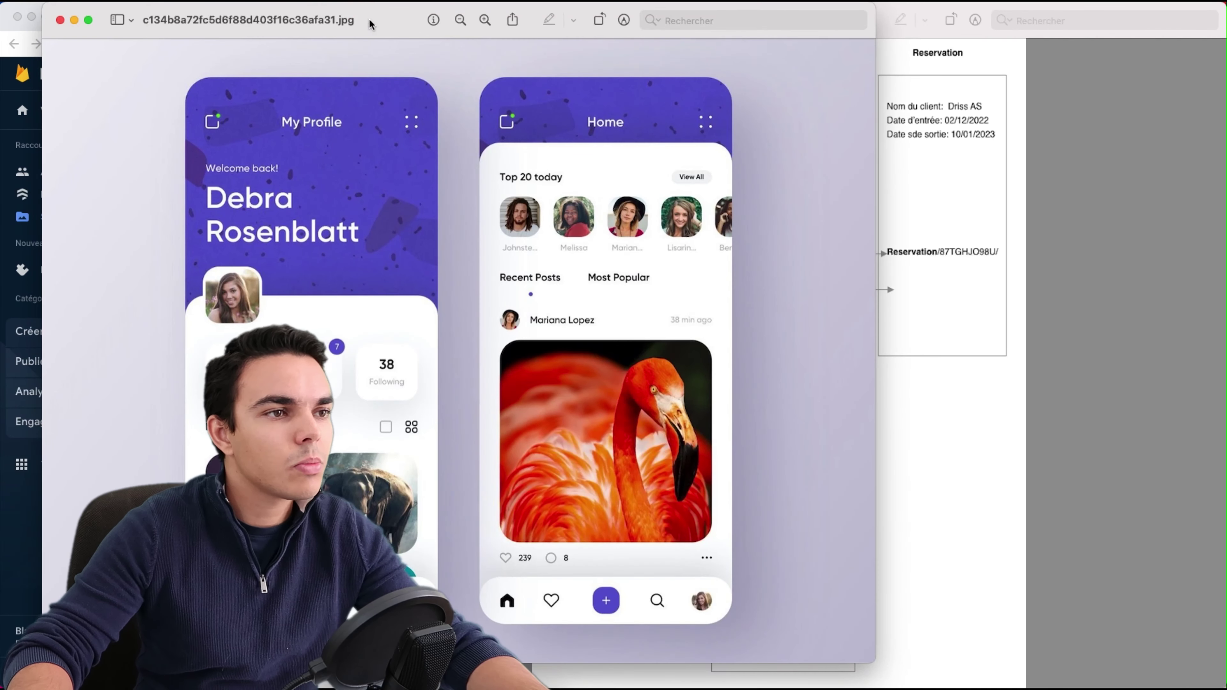
left_click_drag(394, 27, 414, 34)
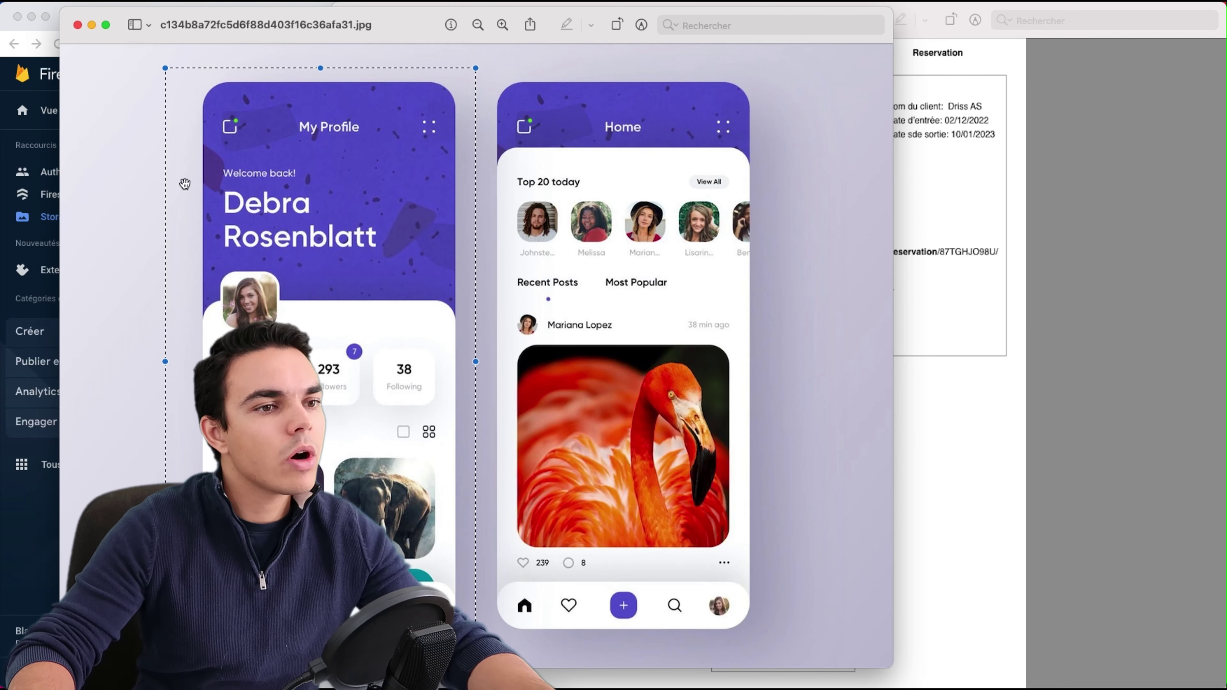
left_click_drag(614, 306, 461, 649)
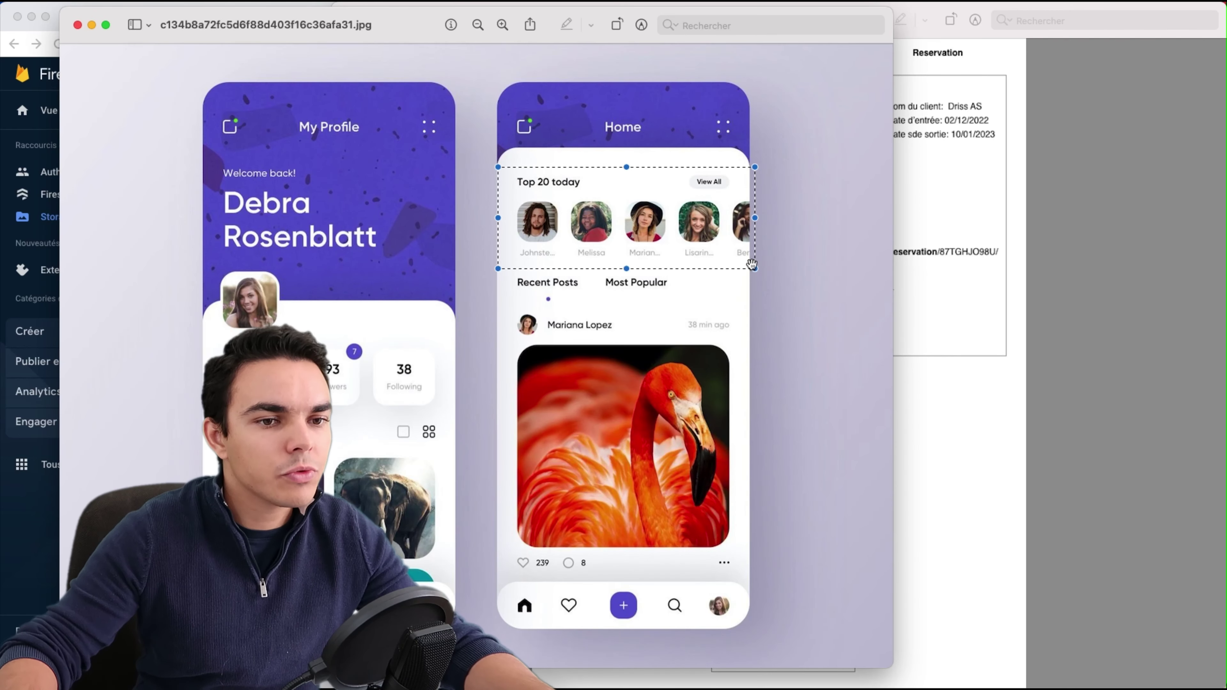
- Return to the browser and examine the introduction and app screenshots of the Firebase Clouds Functions lesson
left_click(34, 530)
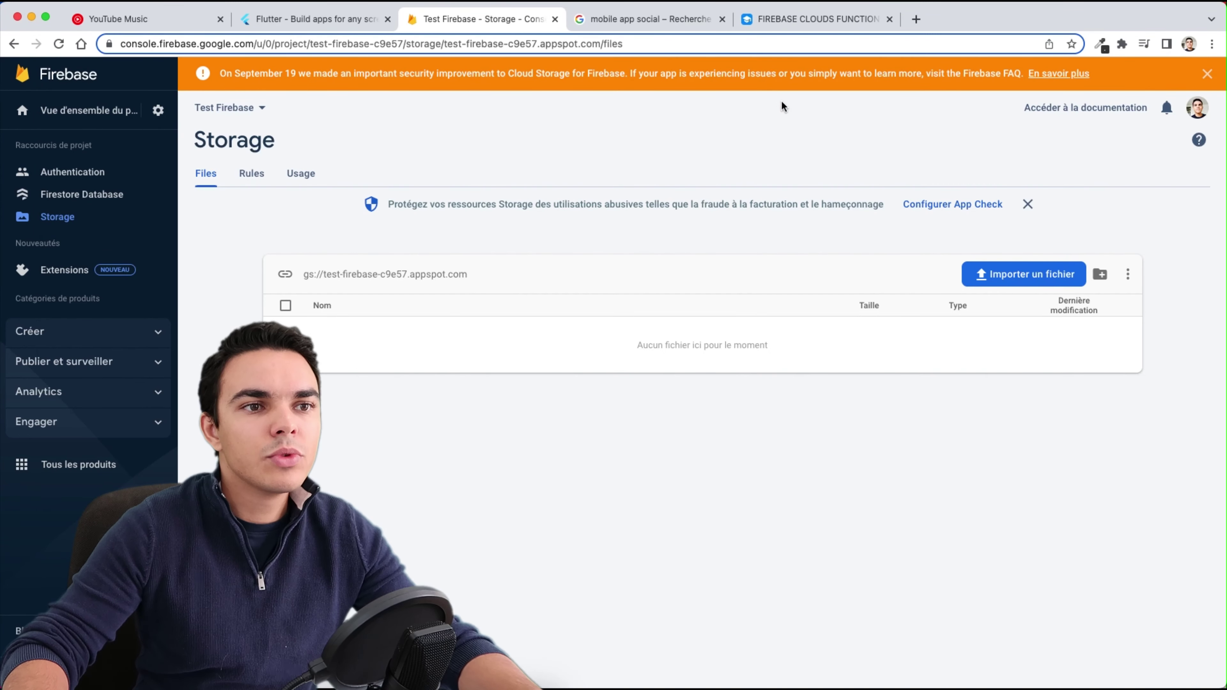
left_click(829, 20)
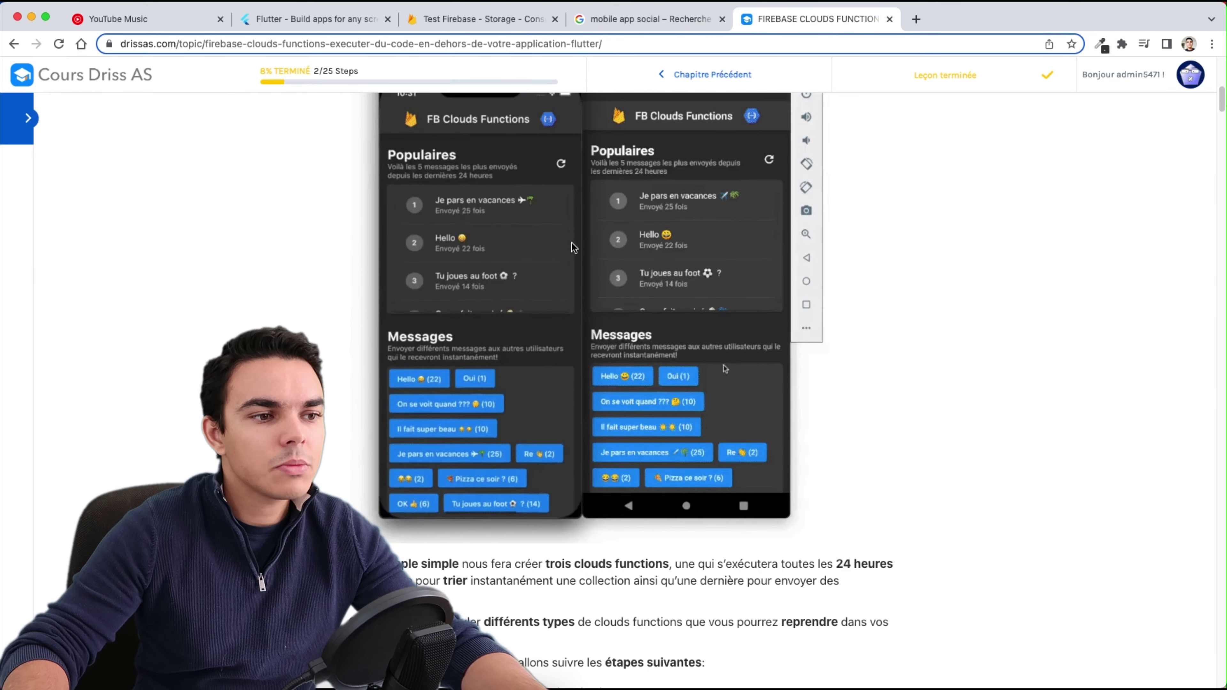
scroll(573, 252, "up", 5)
scroll(573, 252, "up", 6)
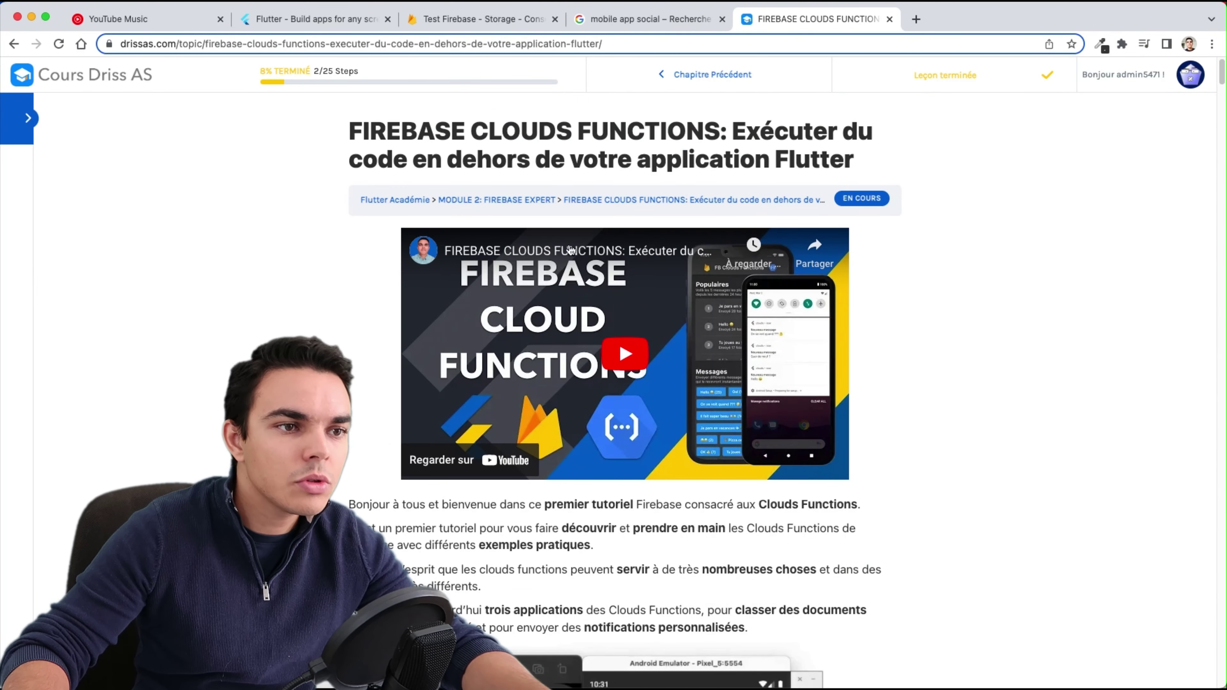
scroll(517, 204, "down", 4)
scroll(518, 204, "down", 7)
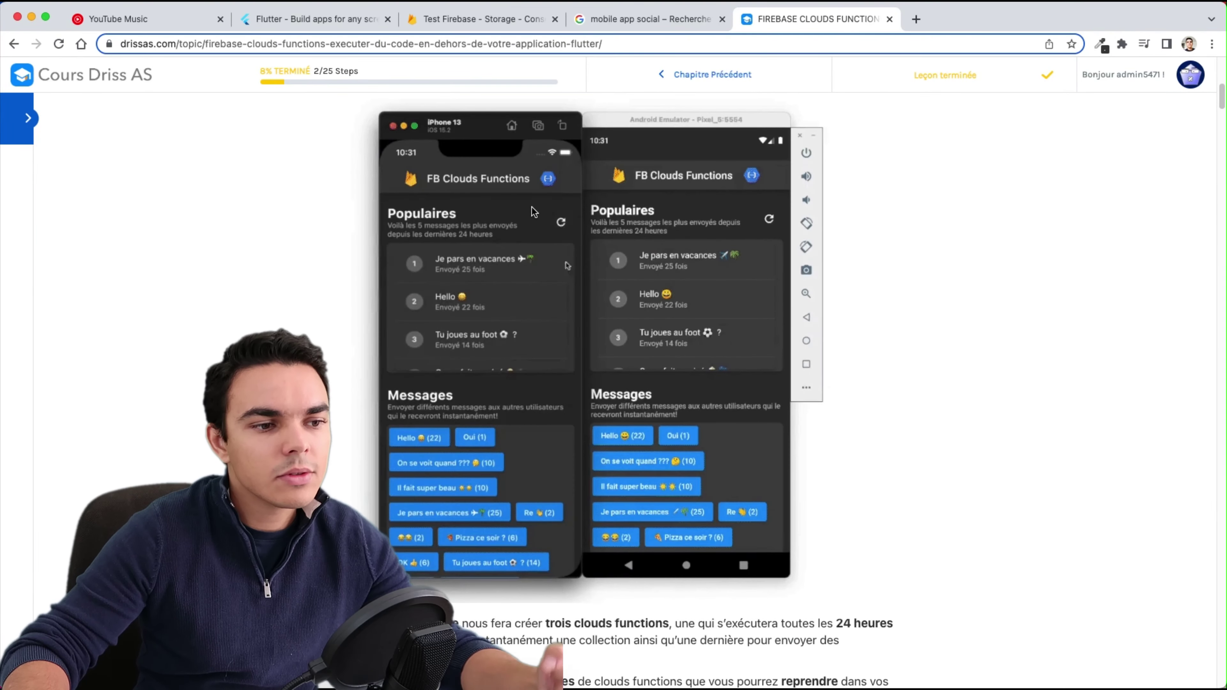
scroll(531, 207, "up", 4)
scroll(531, 206, "down", 1)
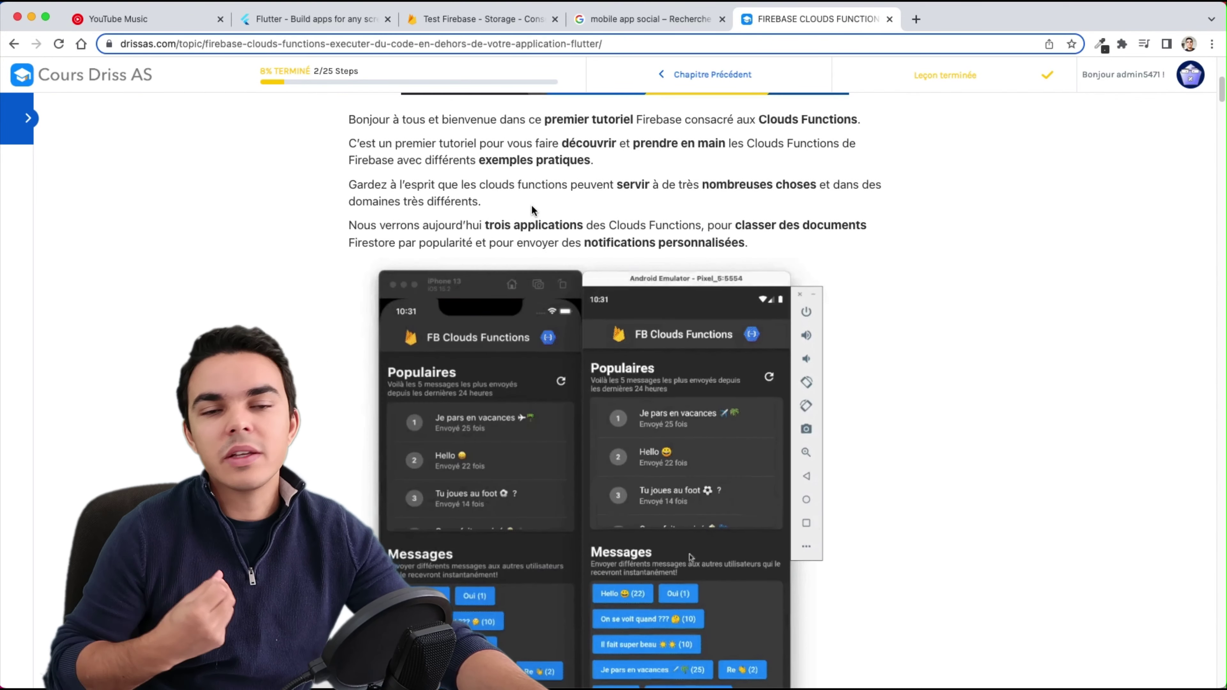
- Open the project's Firestore database and inspect the fields of the third document in the Messages collection
left_click(460, 22)
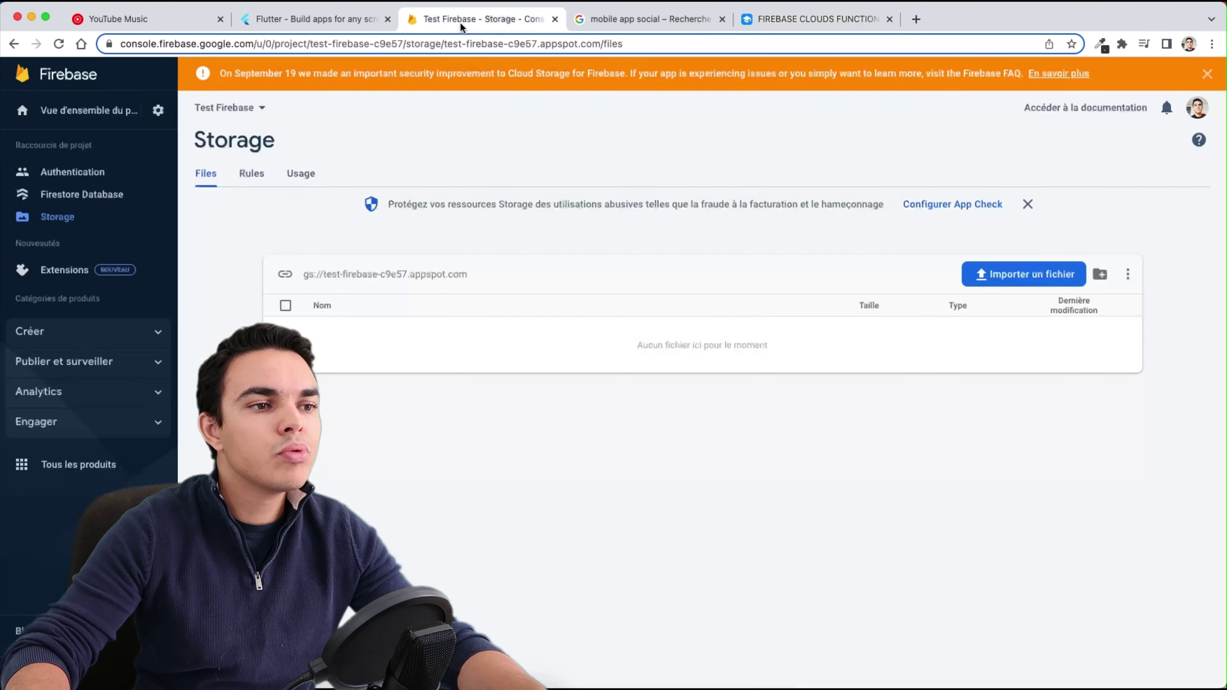
left_click(94, 193)
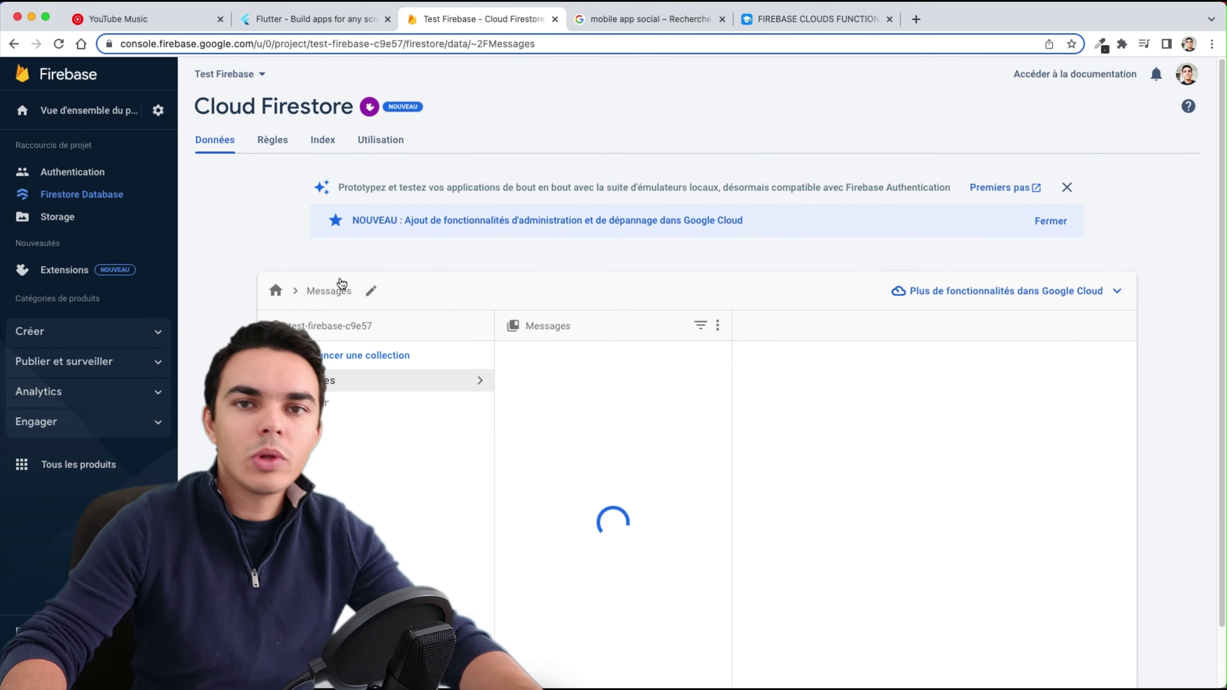
scroll(570, 391, "down", 3)
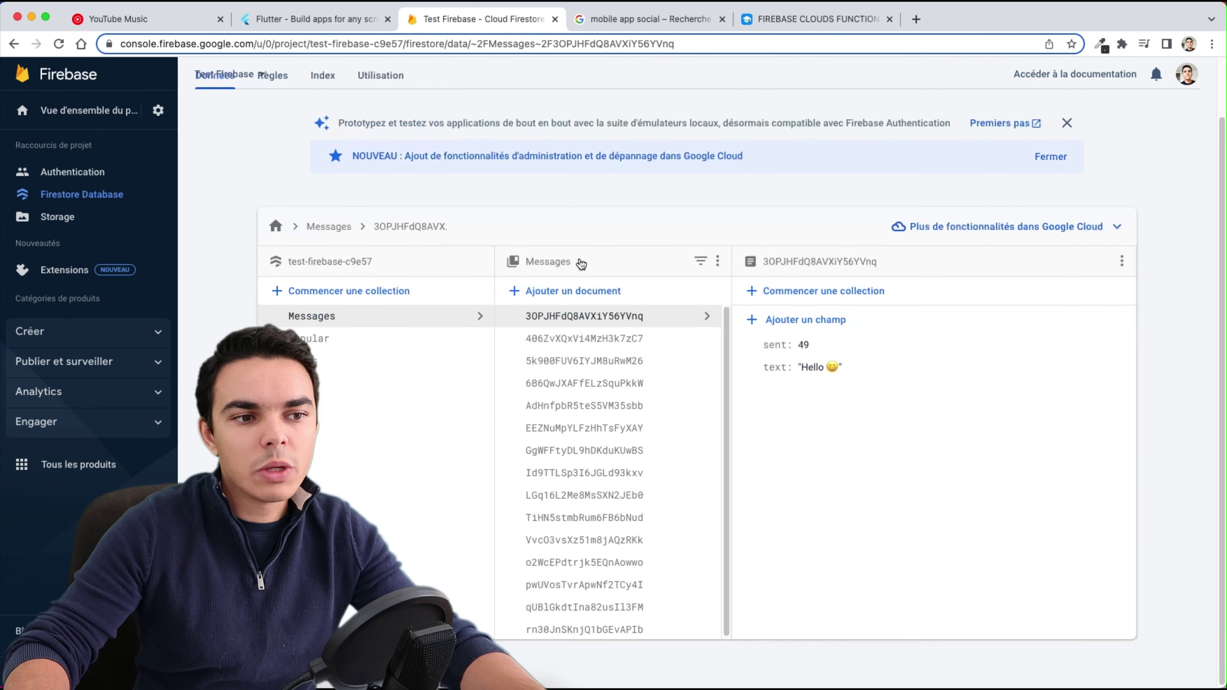
scroll(623, 459, "up", 3)
left_click(627, 425)
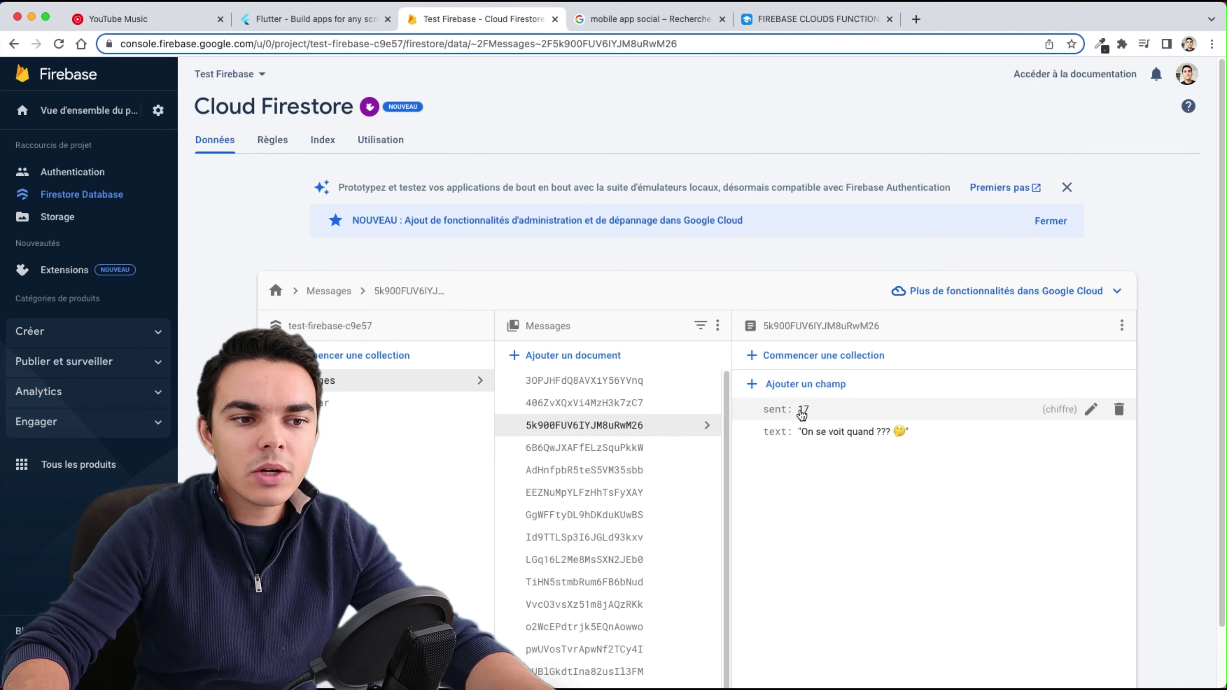
- Inspect document 2 of the Popular collection and the document in the Users collection
left_click(345, 404)
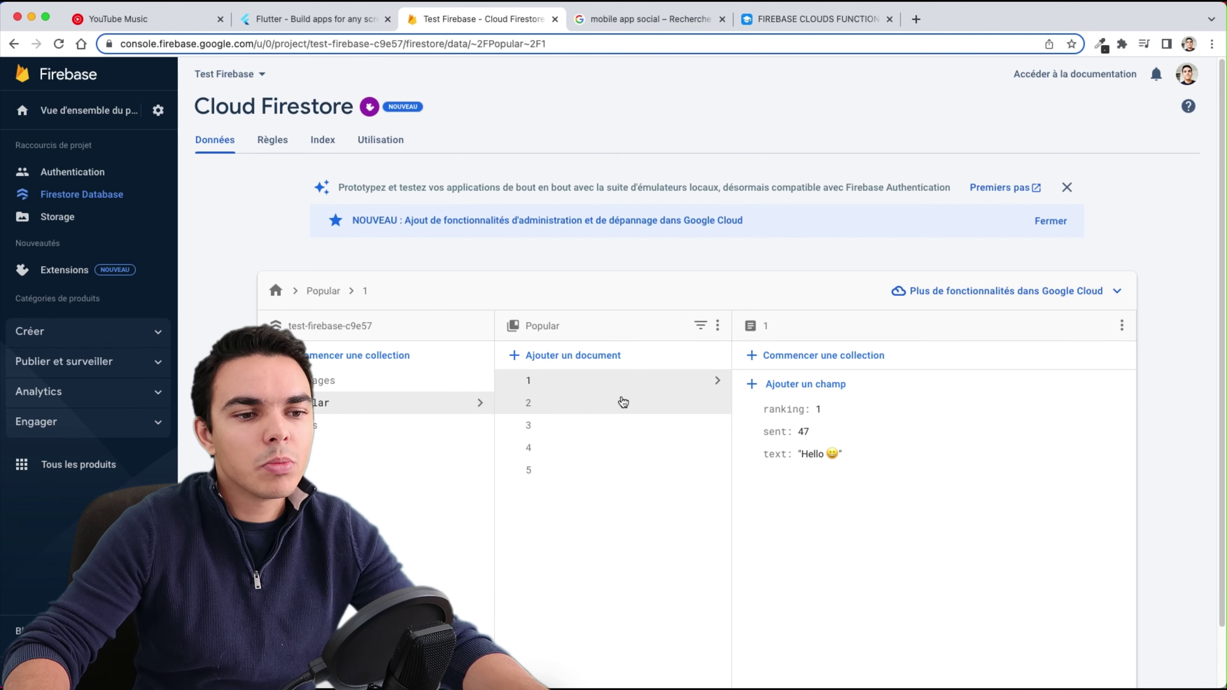
left_click(602, 411)
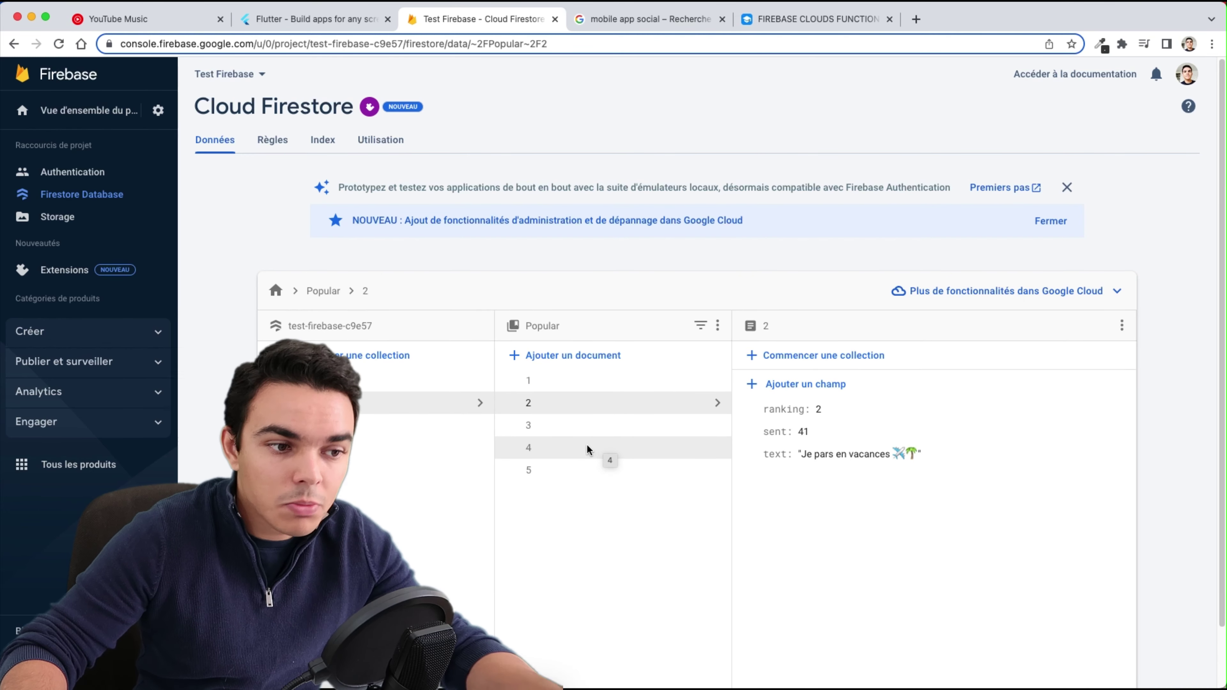
left_click(342, 427)
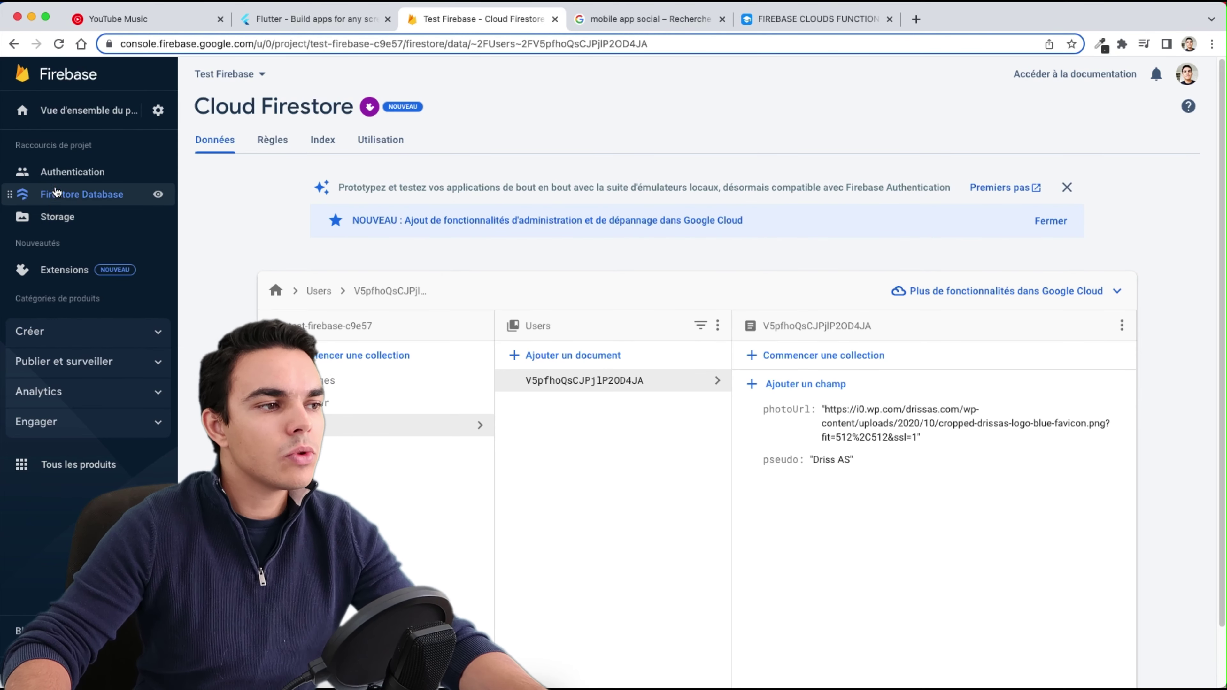
- Open the Authentication users list, and view the social app mockup beside the console before closing the image
left_click(65, 174)
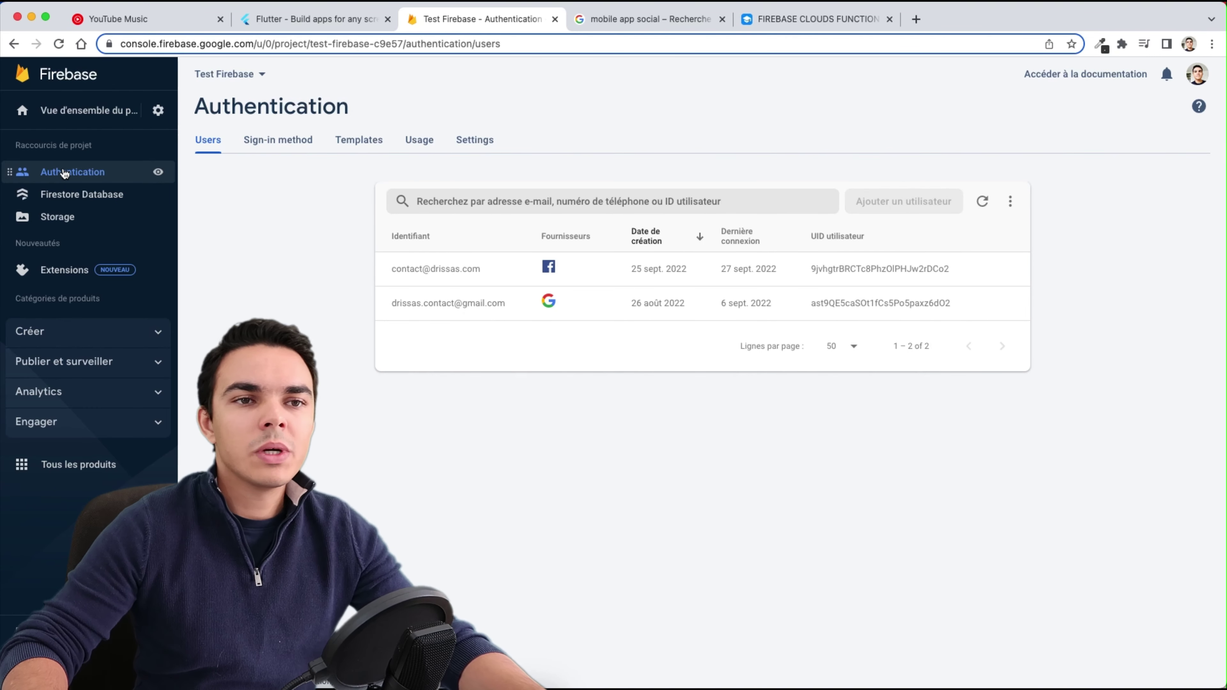
key("super+Tab")
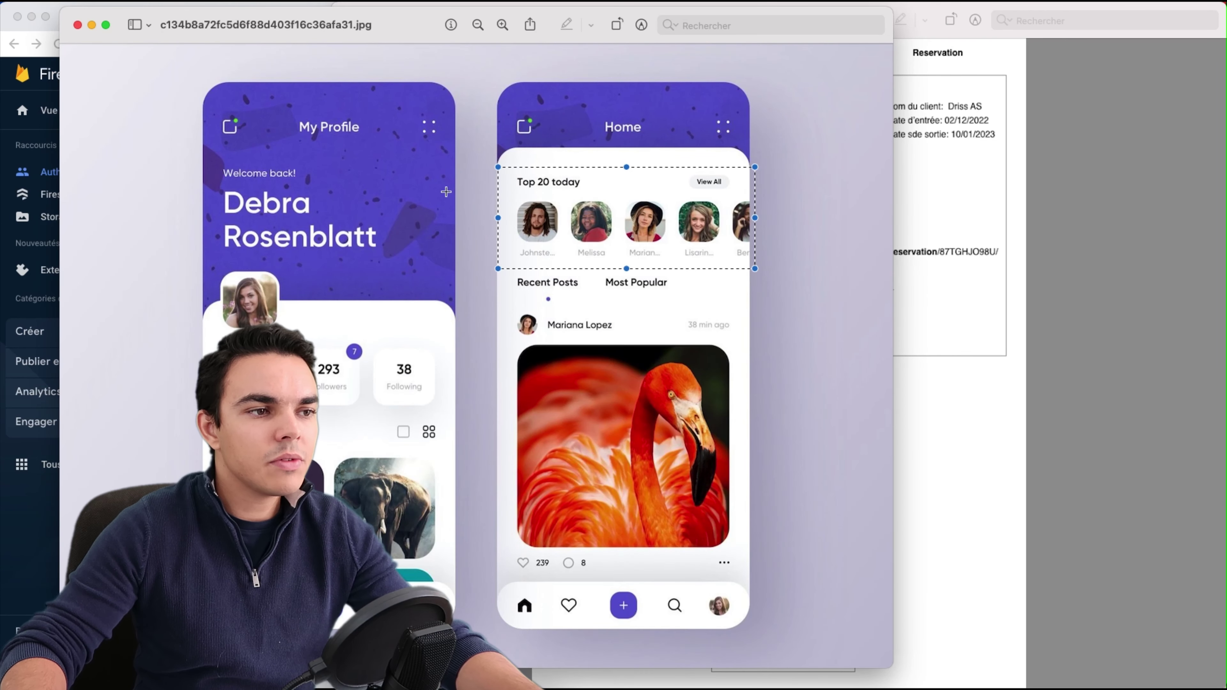
left_click_drag(398, 30, 605, 29)
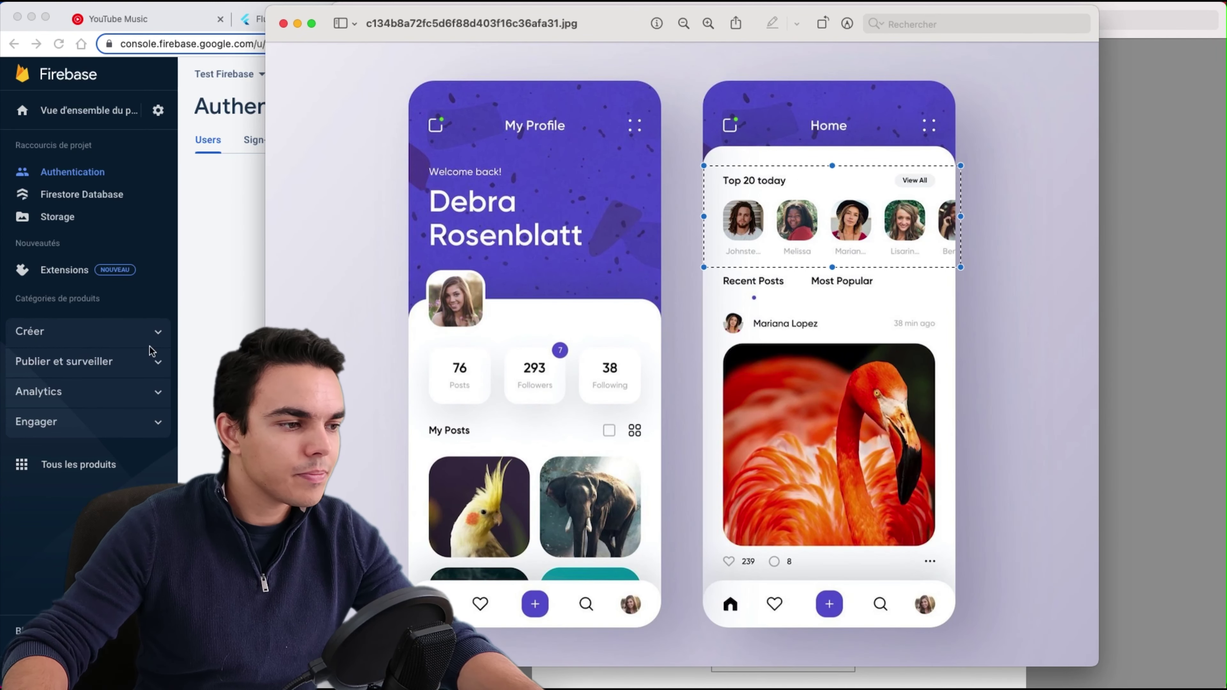
key("super+w")
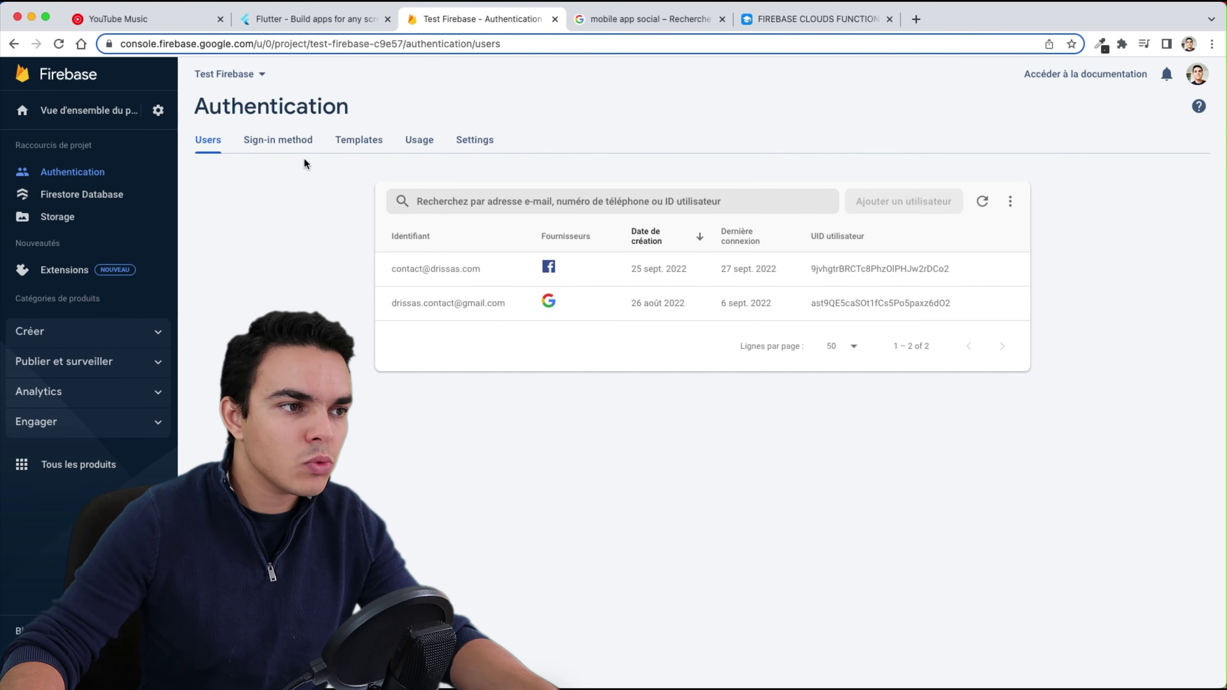
- Review the sign-in providers that can be added to Authentication and close the provider list without adding any
left_click(289, 142)
left_click(961, 235)
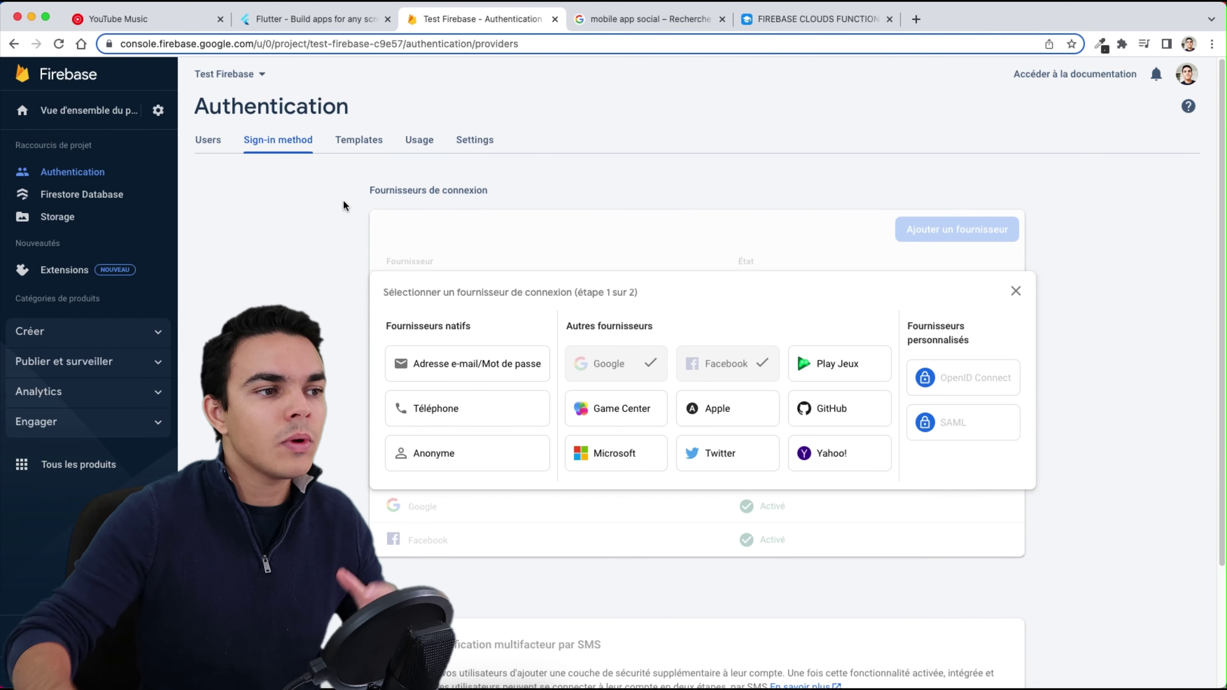
left_click(1015, 291)
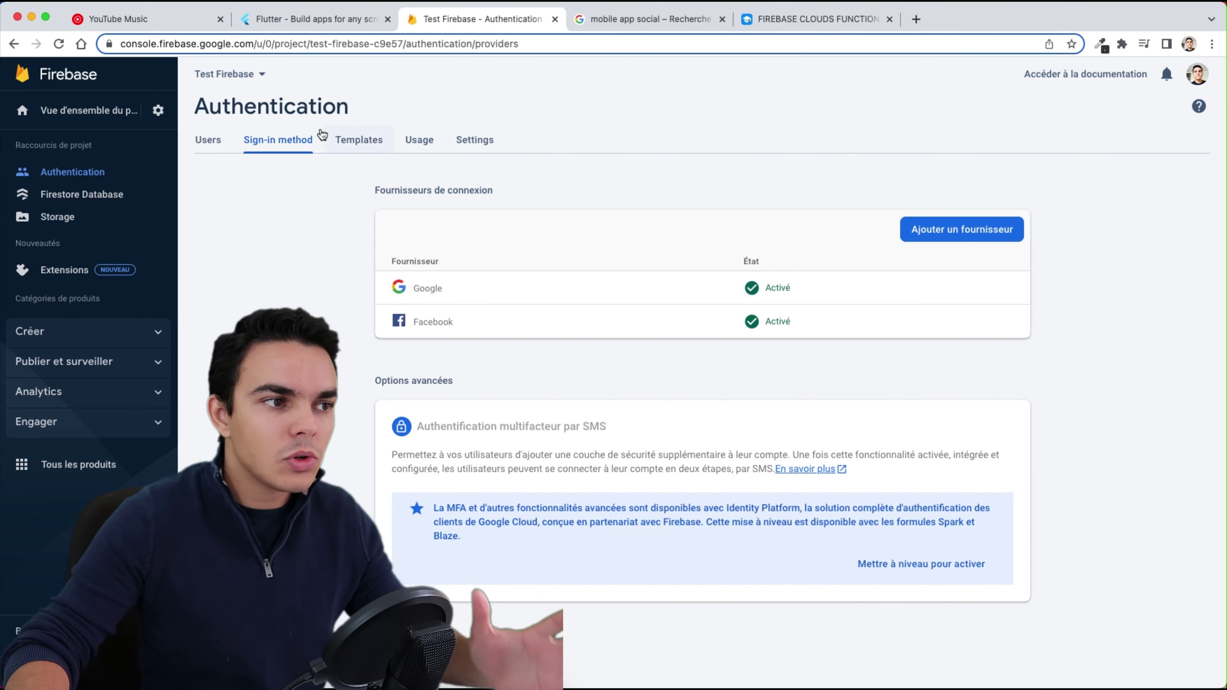
- Try searching the Authentication users by a partial e-mail identifier, and clear the search
left_click(217, 140)
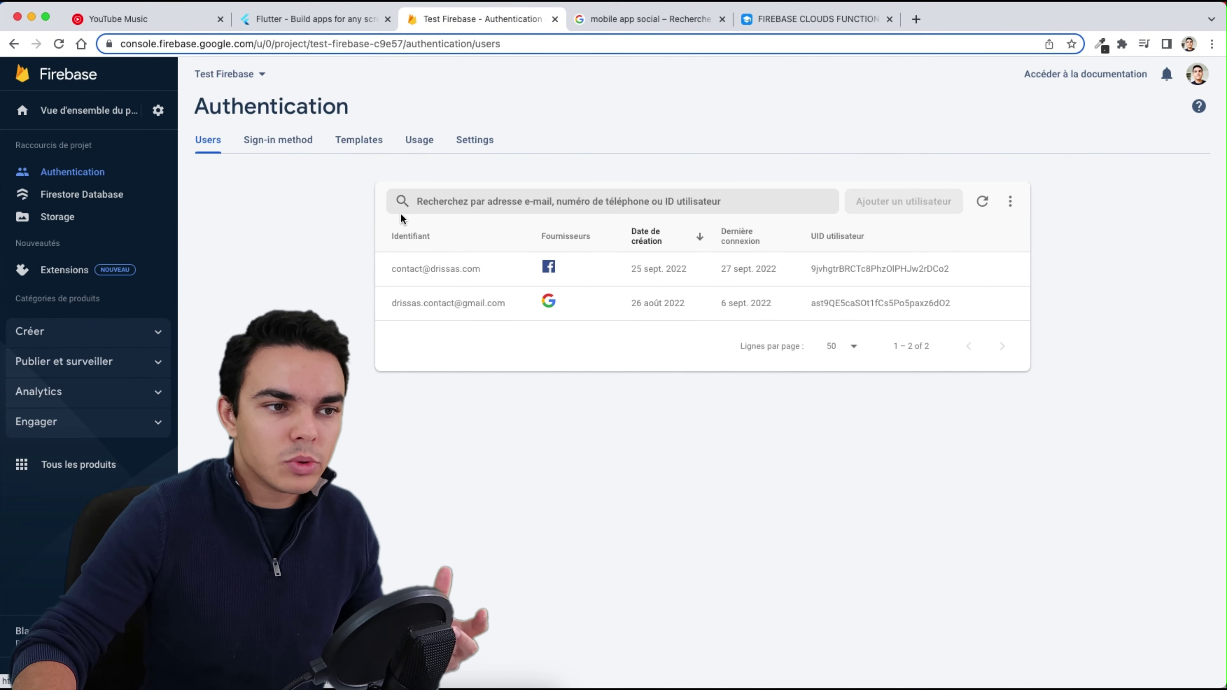
left_click(508, 207)
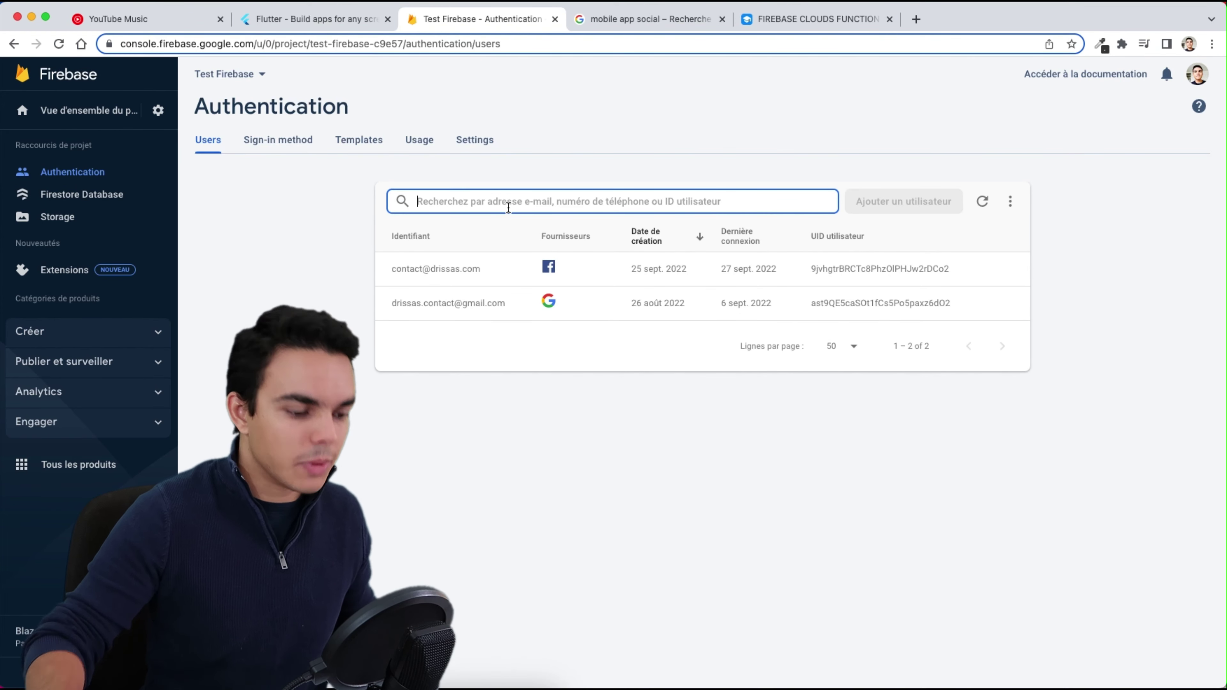
type("drissas.")
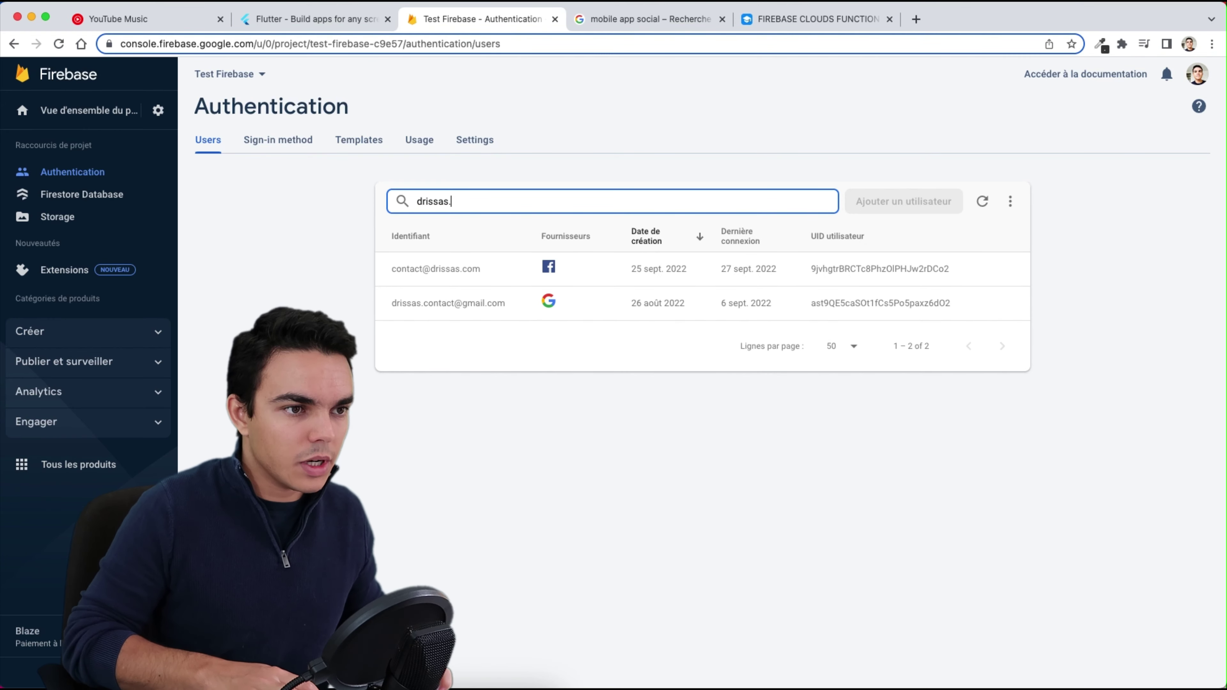
type("c")
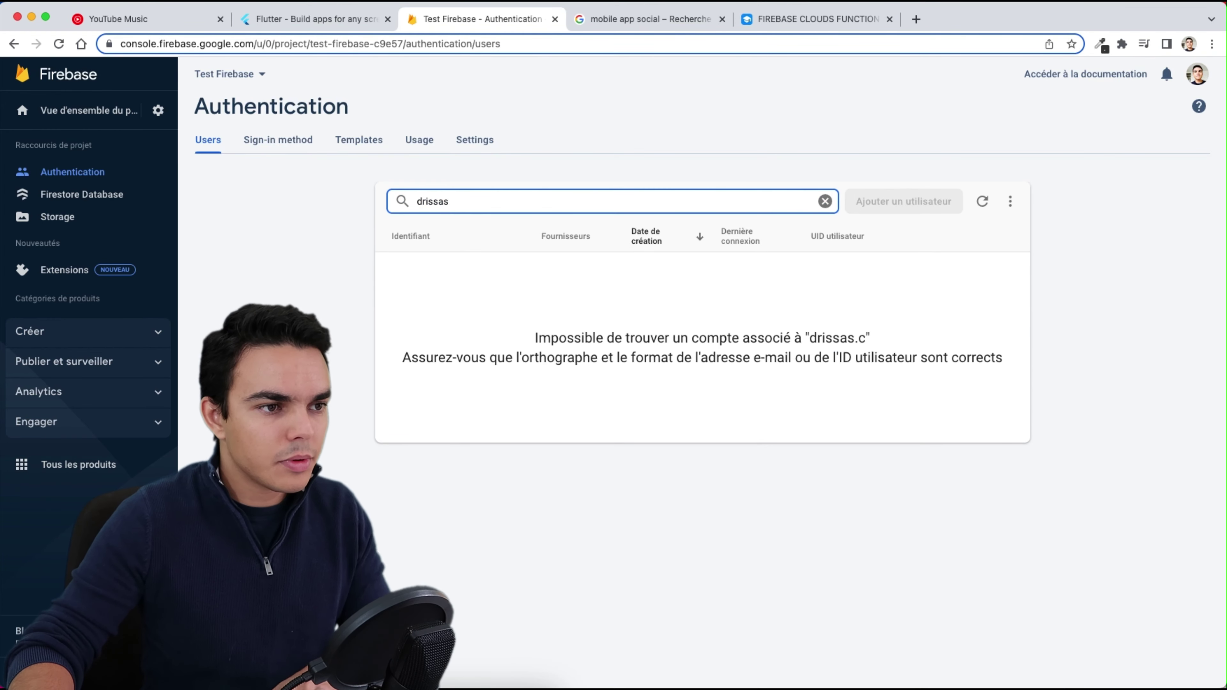
key("Return")
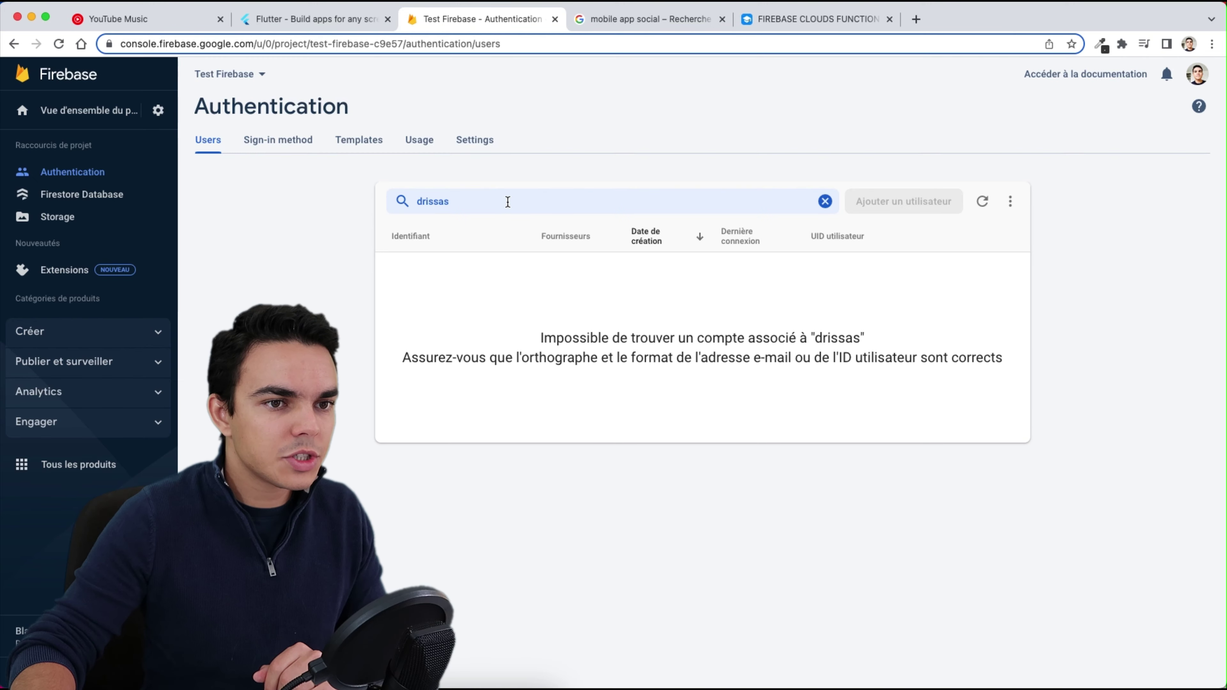
key("super+a")
key("BackSpace")
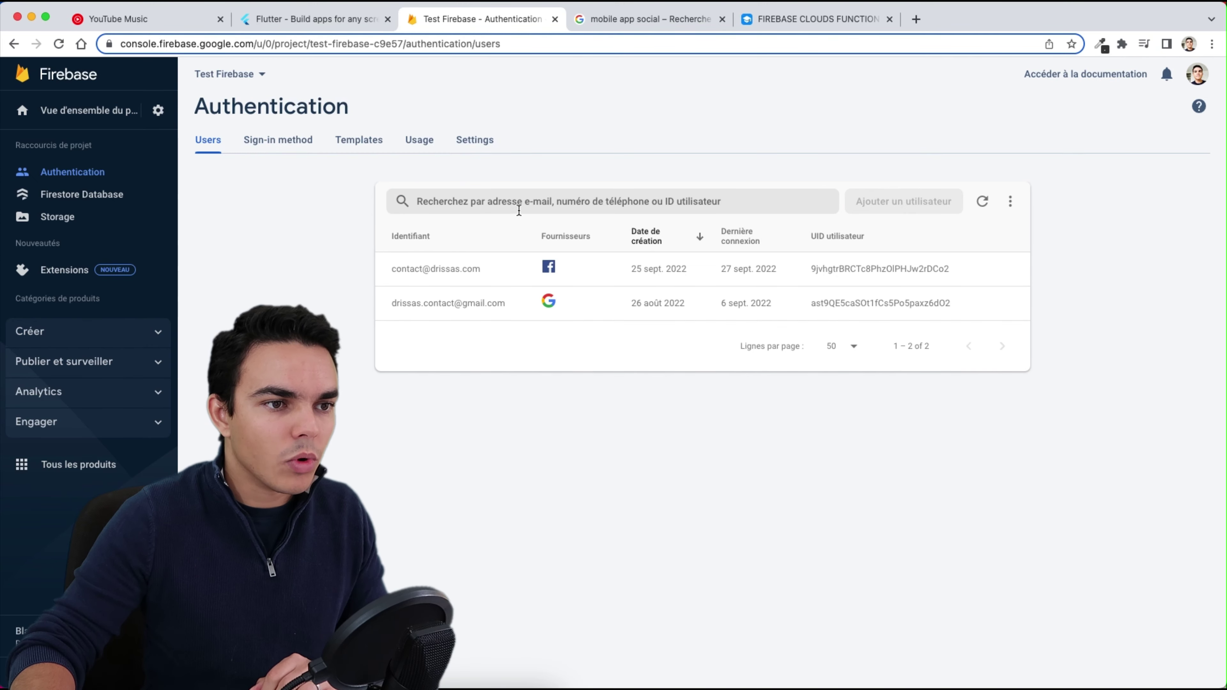
- Search the Authentication users with the full e-mail copied from the Google account's row, and clear the search
triple_click(408, 301)
key("super+c")
left_click(483, 201)
key("super+v")
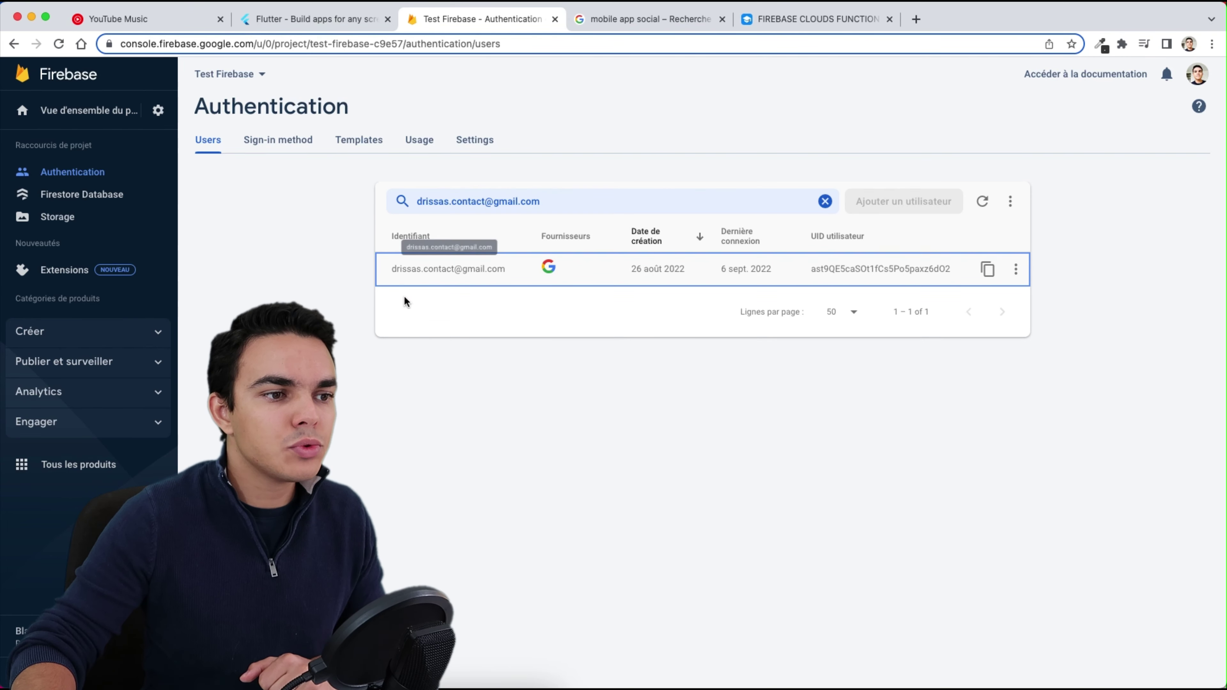
left_click(825, 202)
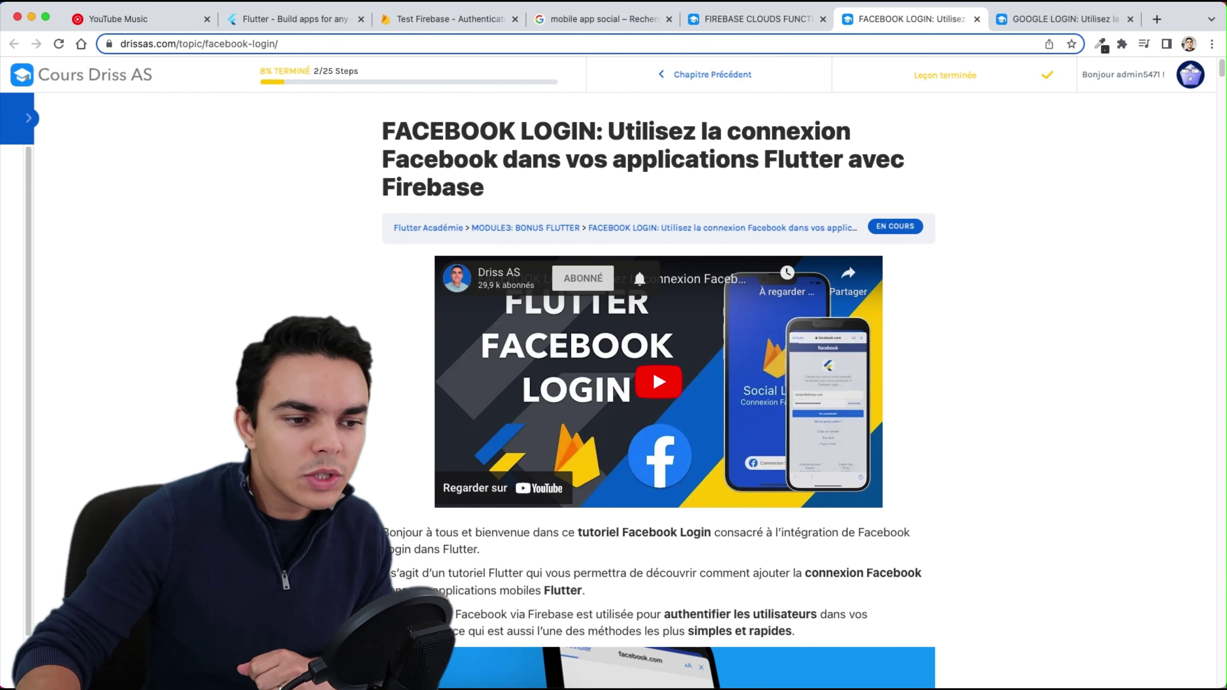
- Examine the Facebook Login lesson from its introduction to the required pubspec.yaml dependencies and Facebook project creation
scroll(623, 338, "down", 7)
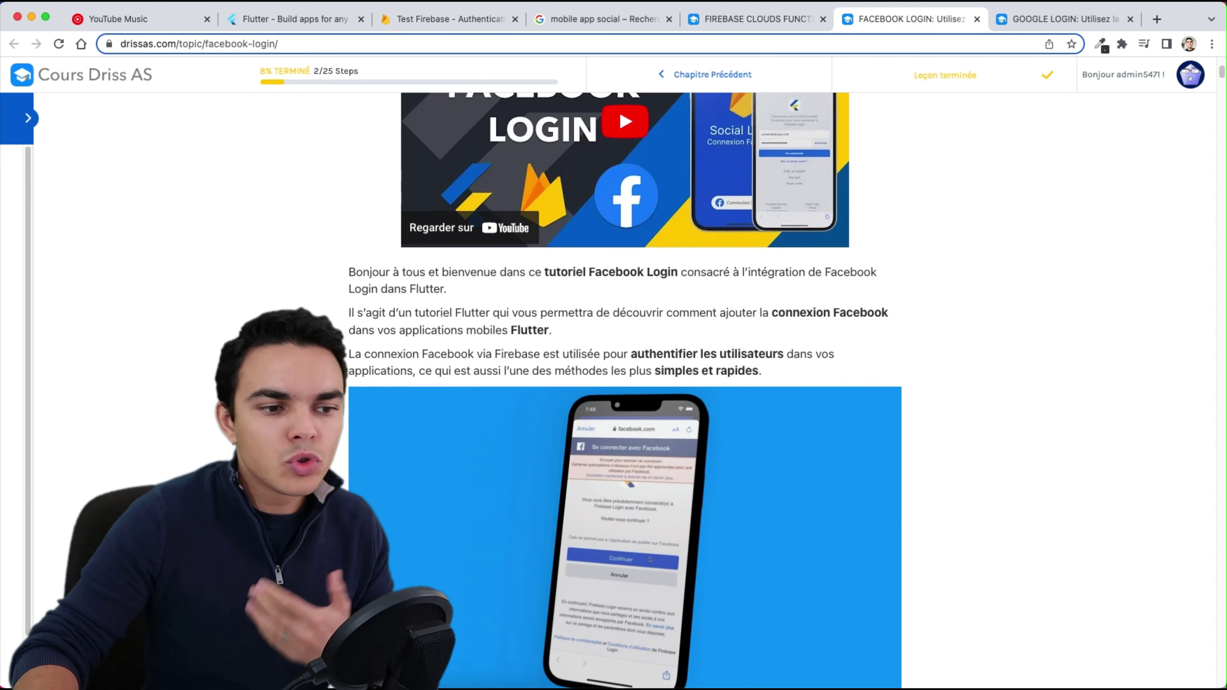
scroll(623, 386, "down", 15)
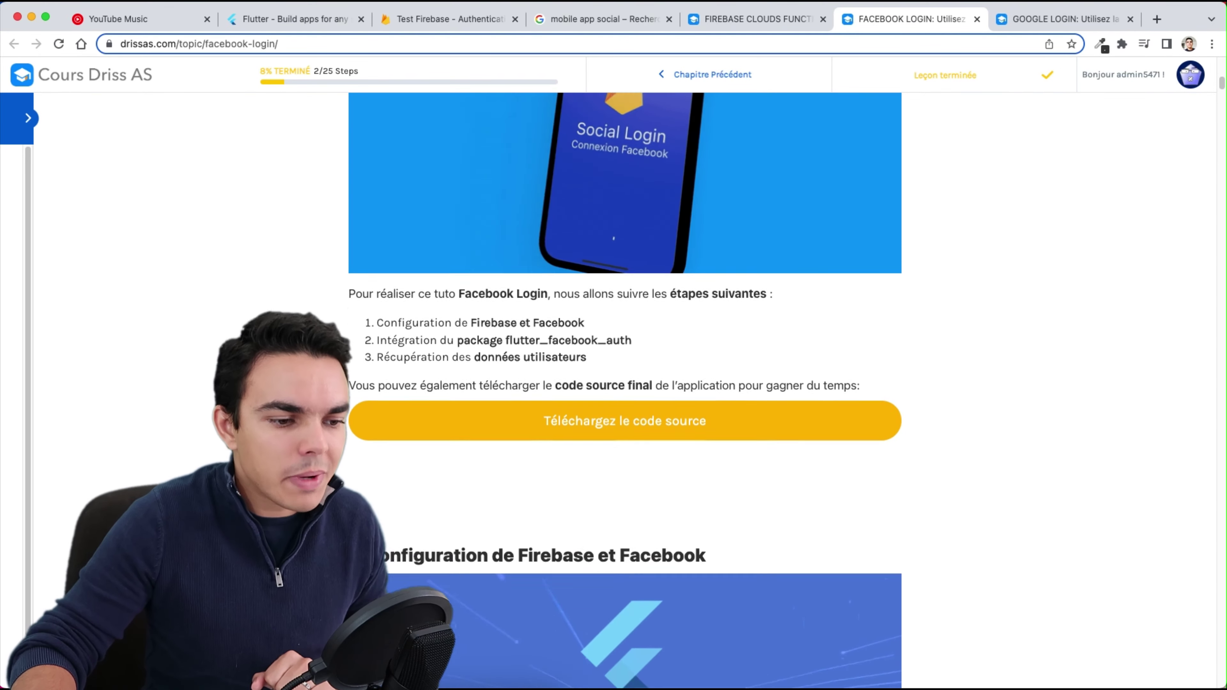
scroll(623, 386, "down", 6)
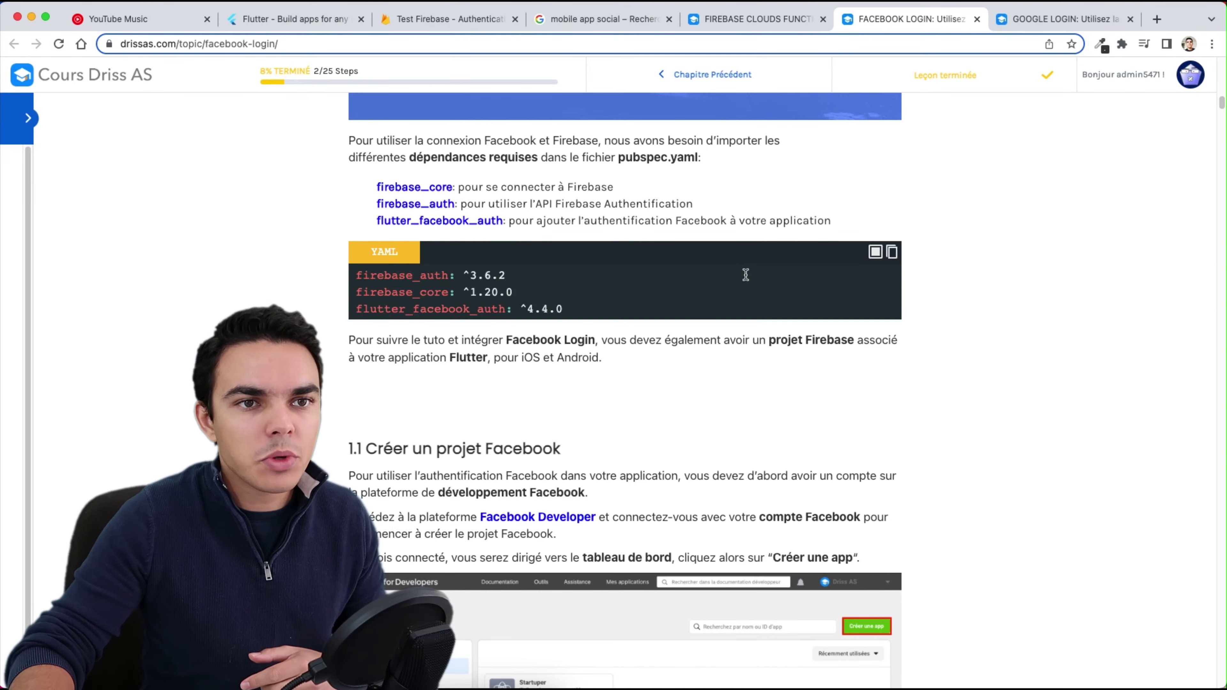
- Look over the Google Login lesson's app screens and required dependencies, and return to the Firebase console
left_click(1063, 18)
scroll(273, 260, "down", 10)
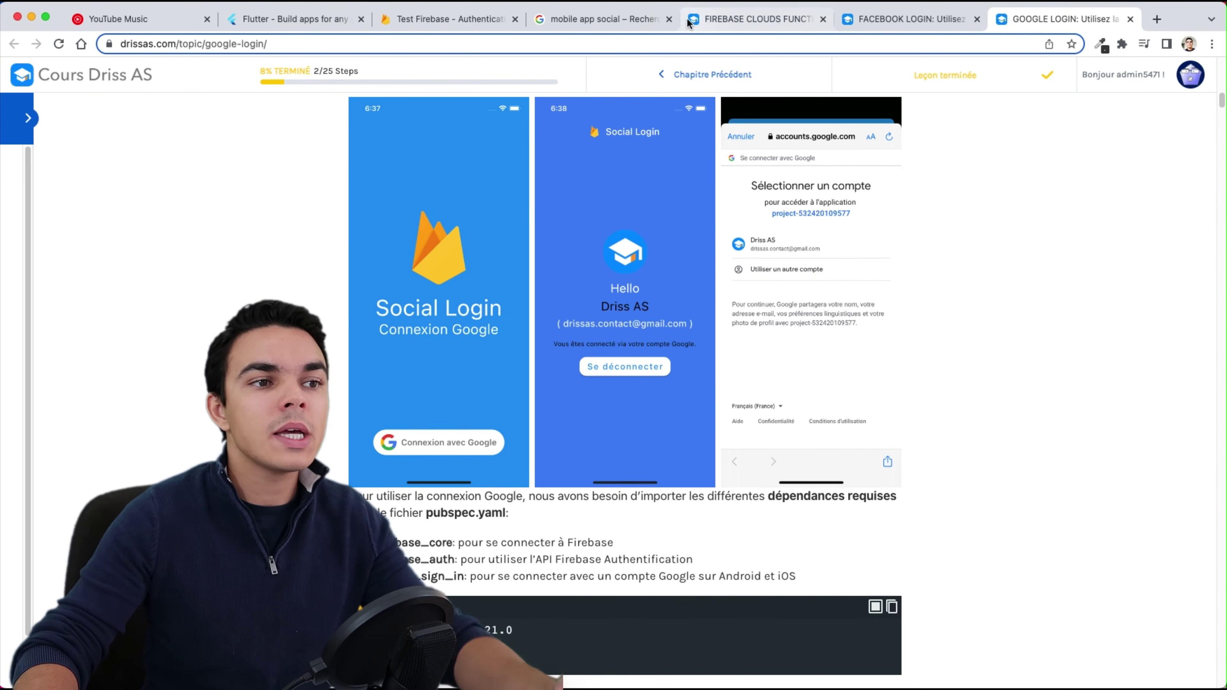
left_click(425, 18)
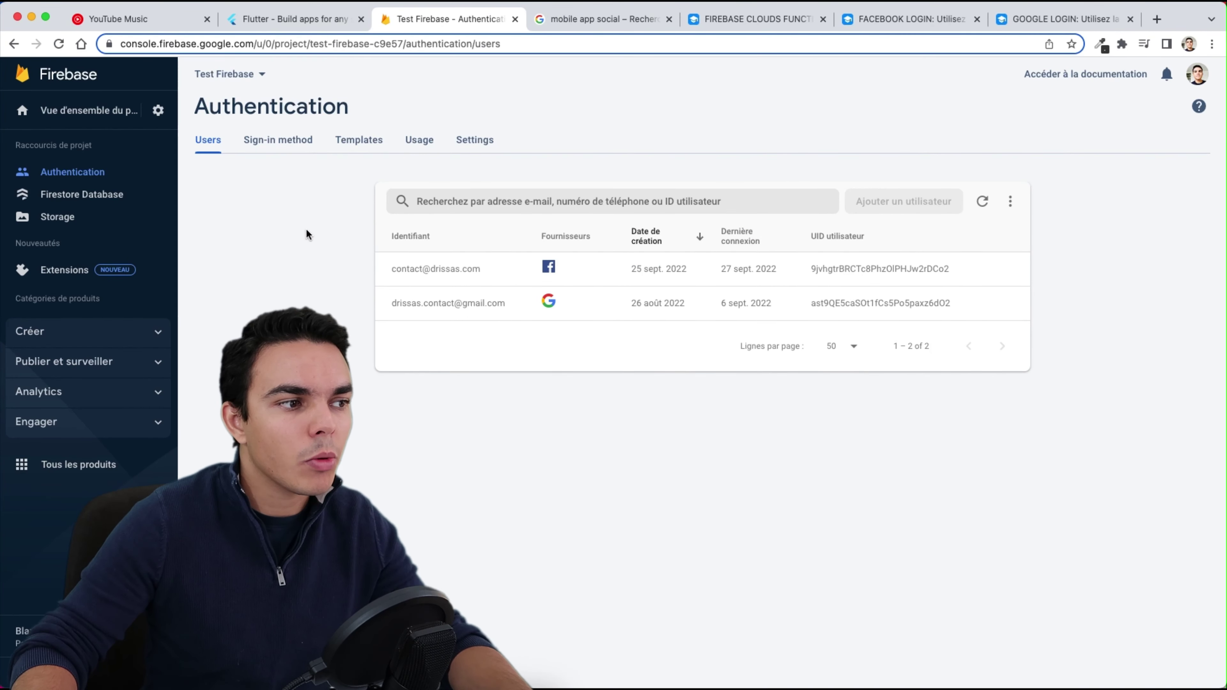
- Examine the Users collection in Firestore Database and the fields of its existing document
left_click(150, 199)
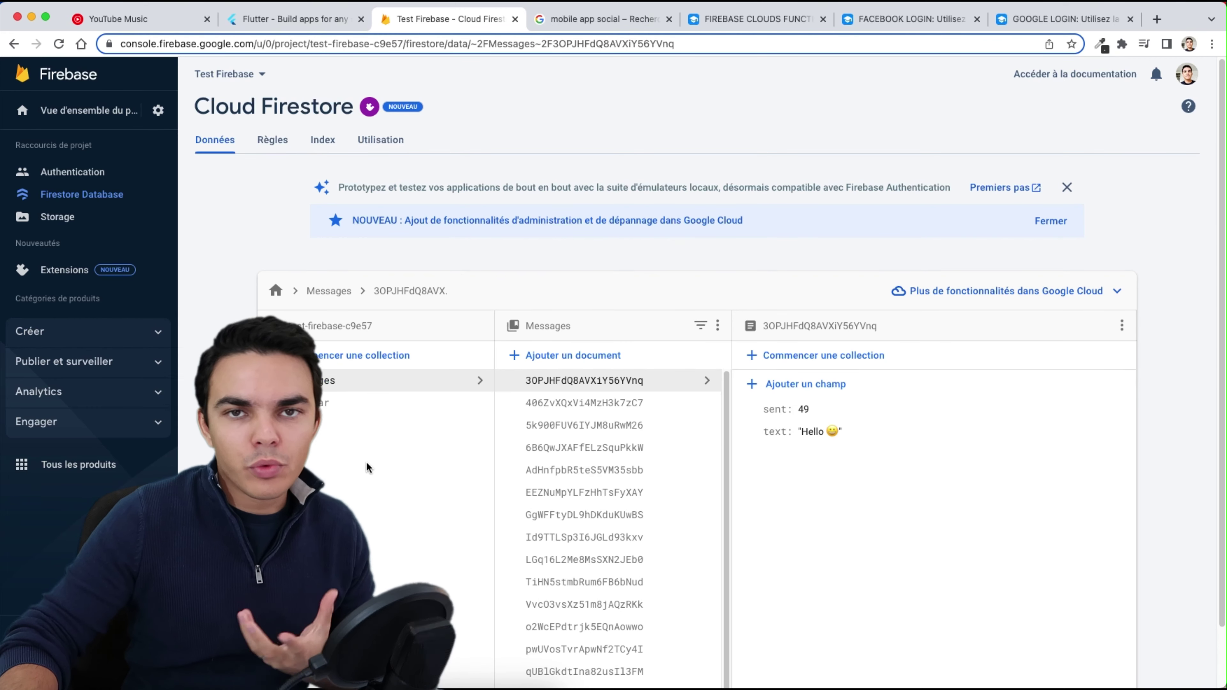
left_click(309, 430)
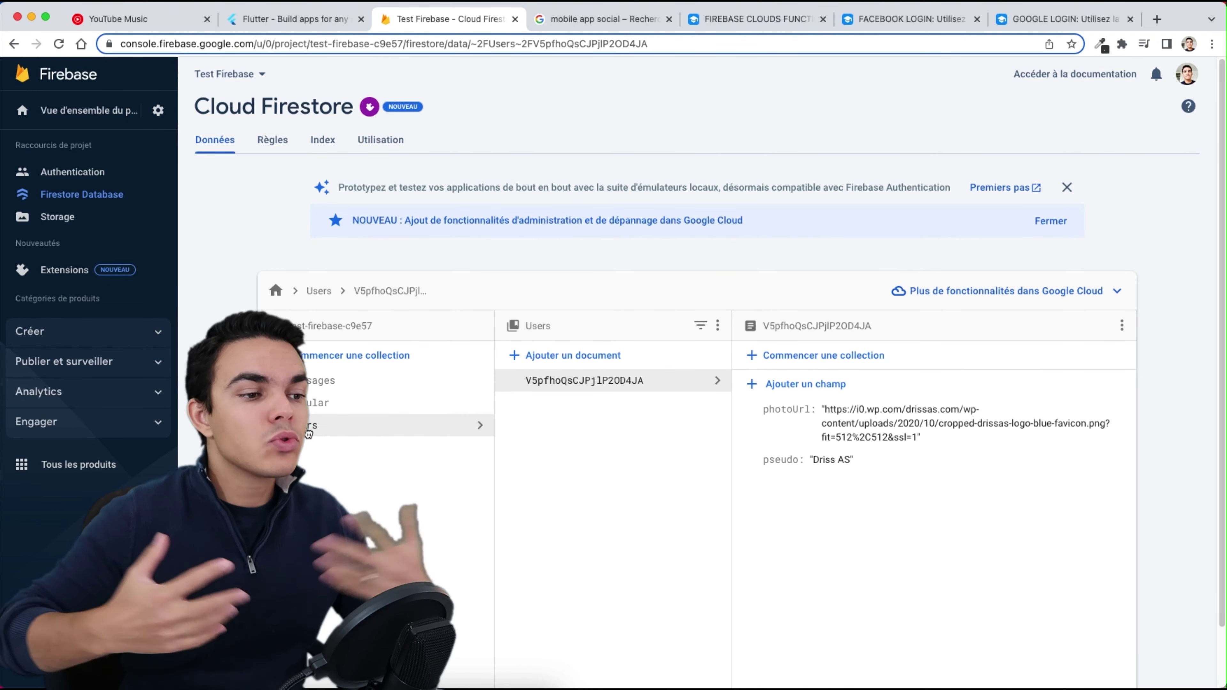
scroll(332, 400, "down", 3)
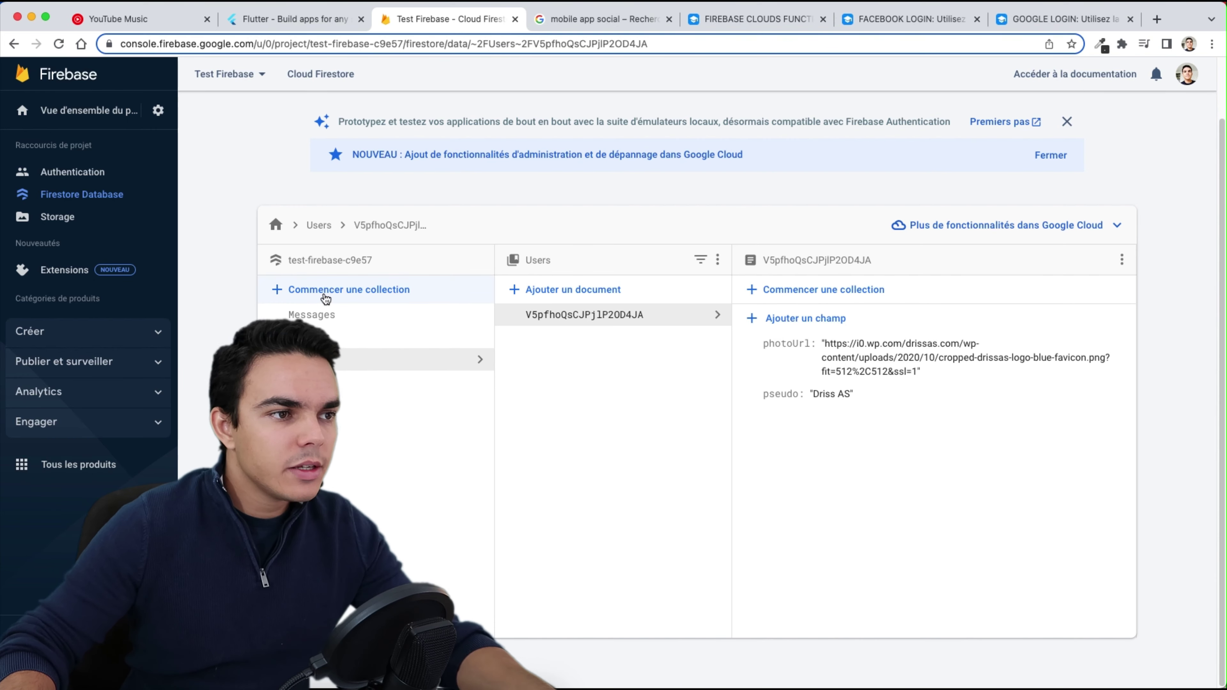
scroll(336, 294, "up", 3)
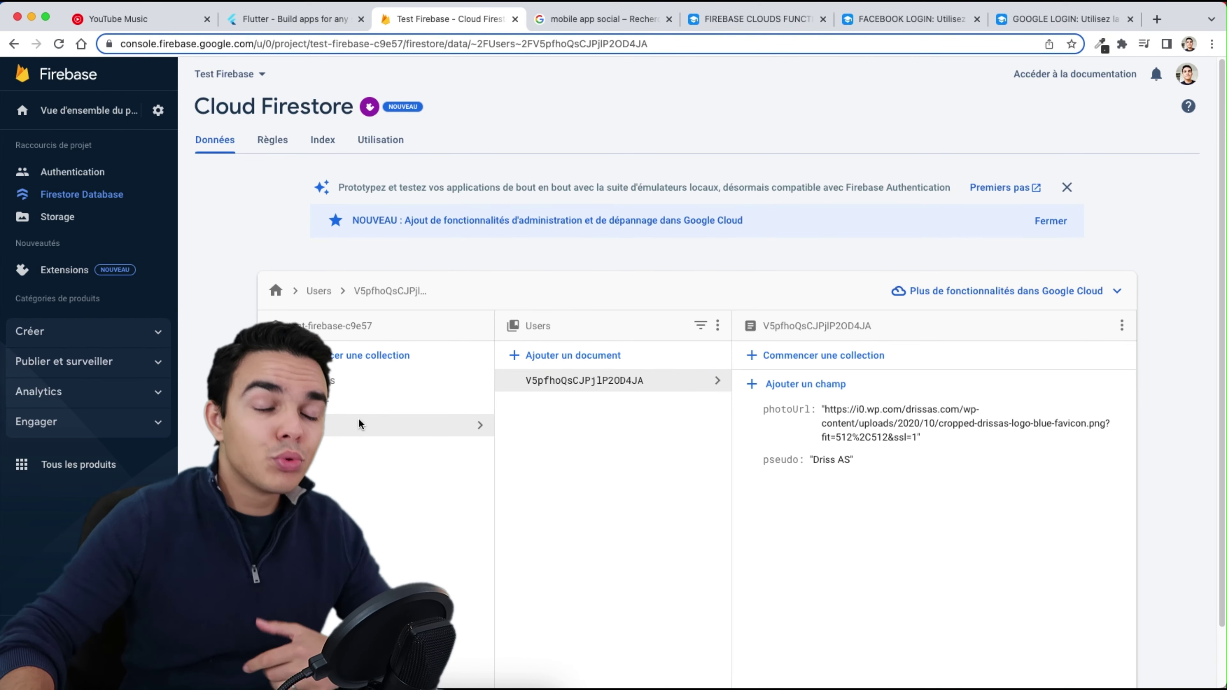
scroll(346, 421, "down", 3)
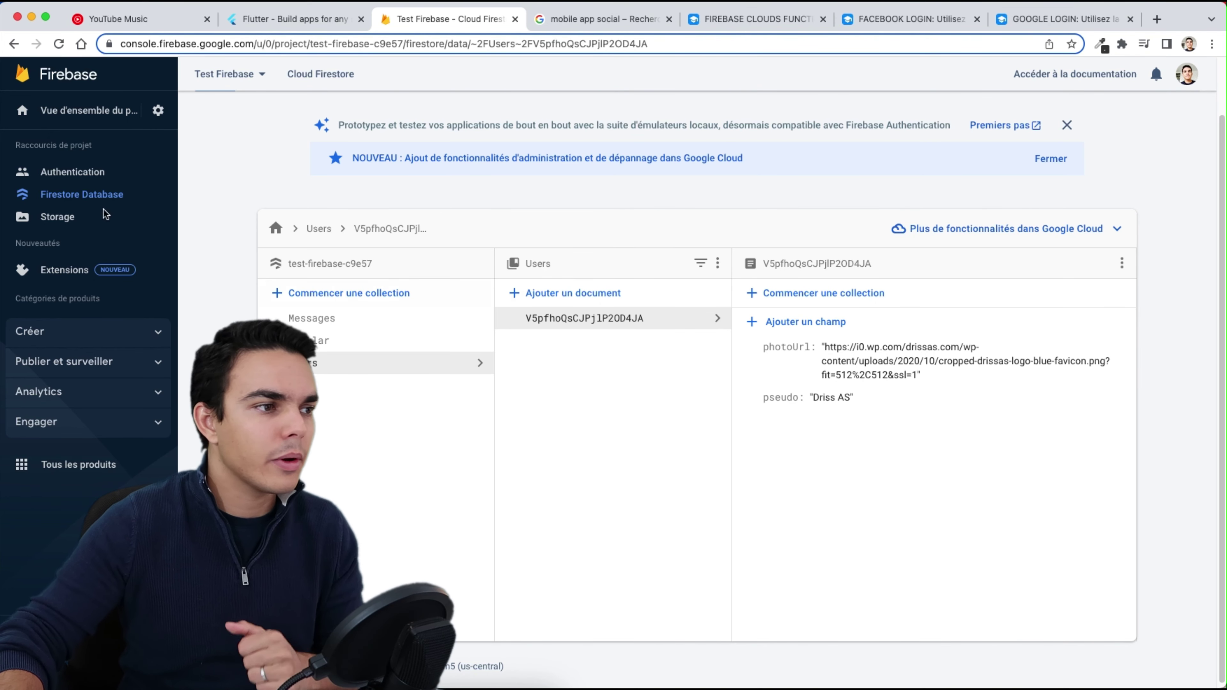
- Review the Authentication users list alongside the Facebook Login and Google Login lessons
left_click(82, 172)
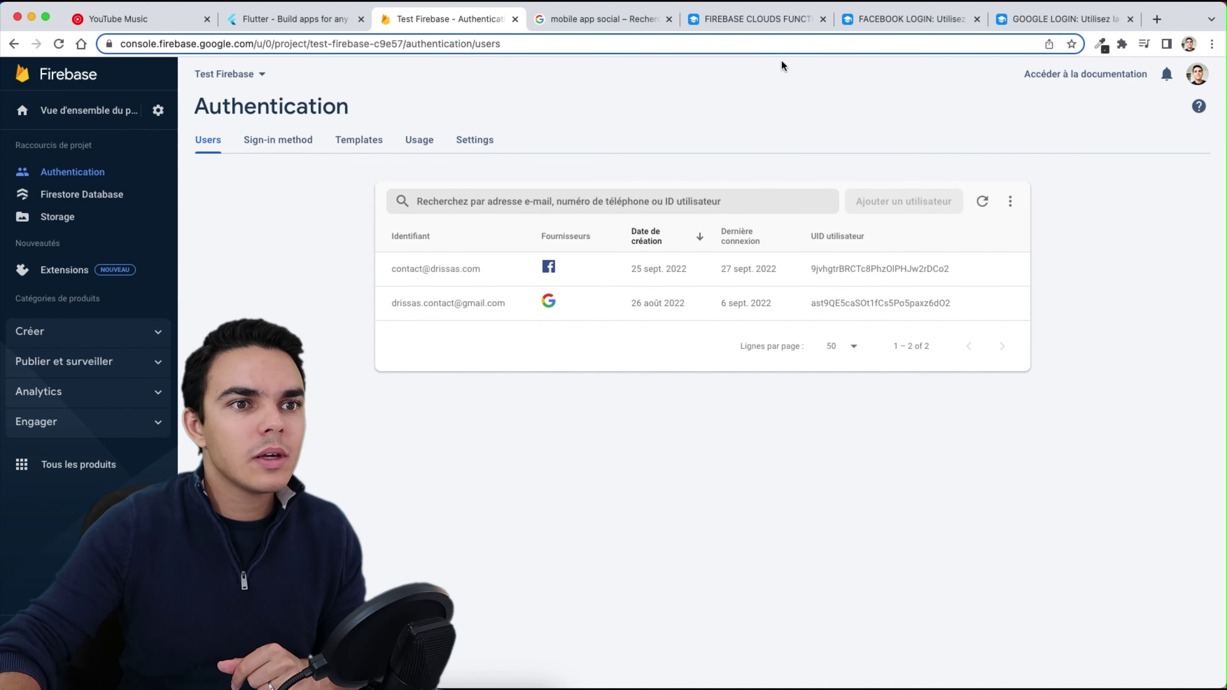
left_click(894, 18)
scroll(577, 307, "up", 10)
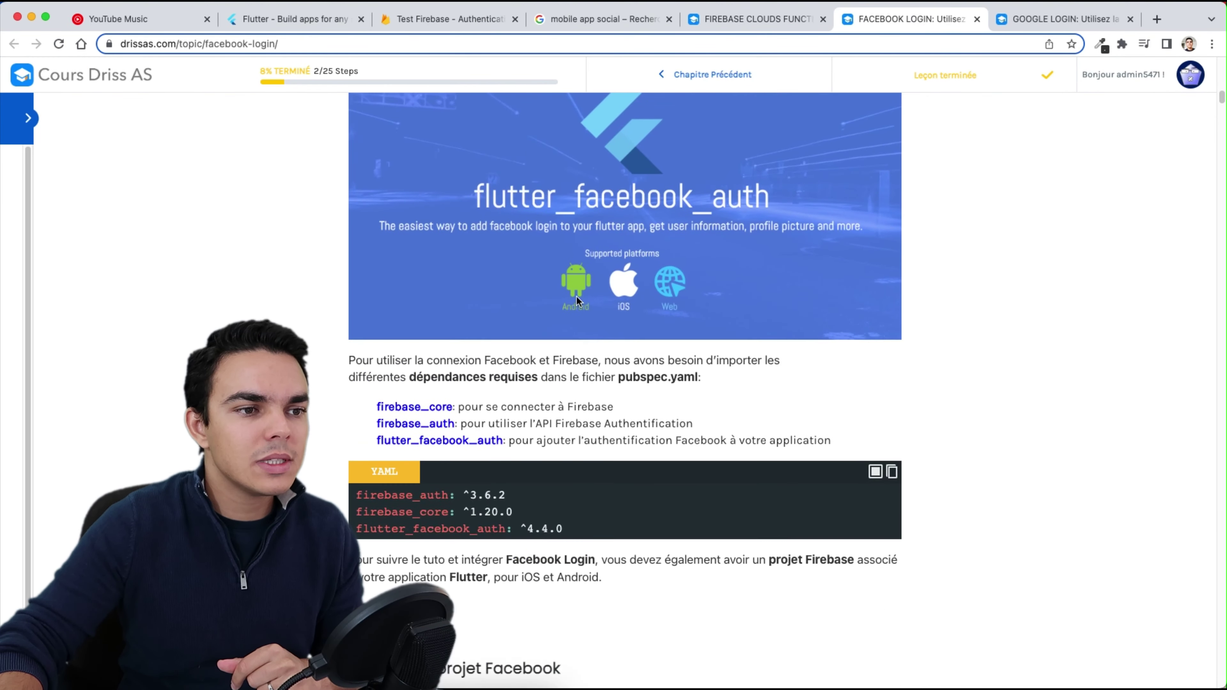
key("ctrl+Tab")
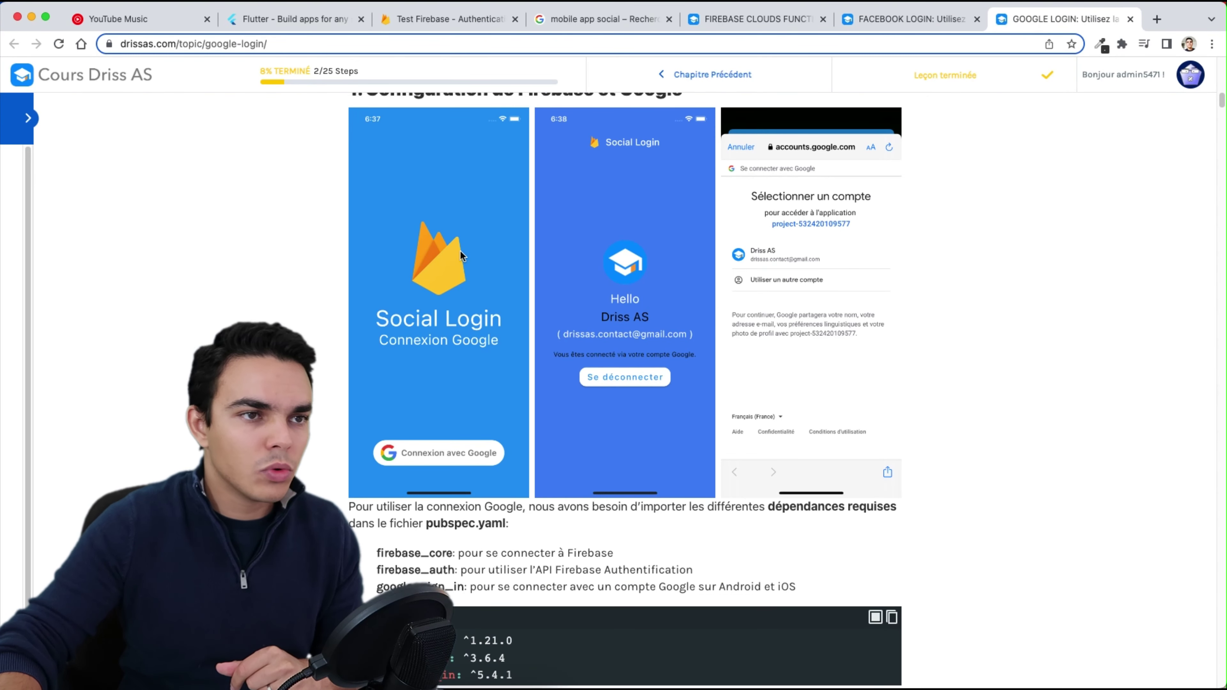
- Copy the Google account's user UID from the Authentication users and open the Users collection in Firestore
left_click(459, 19)
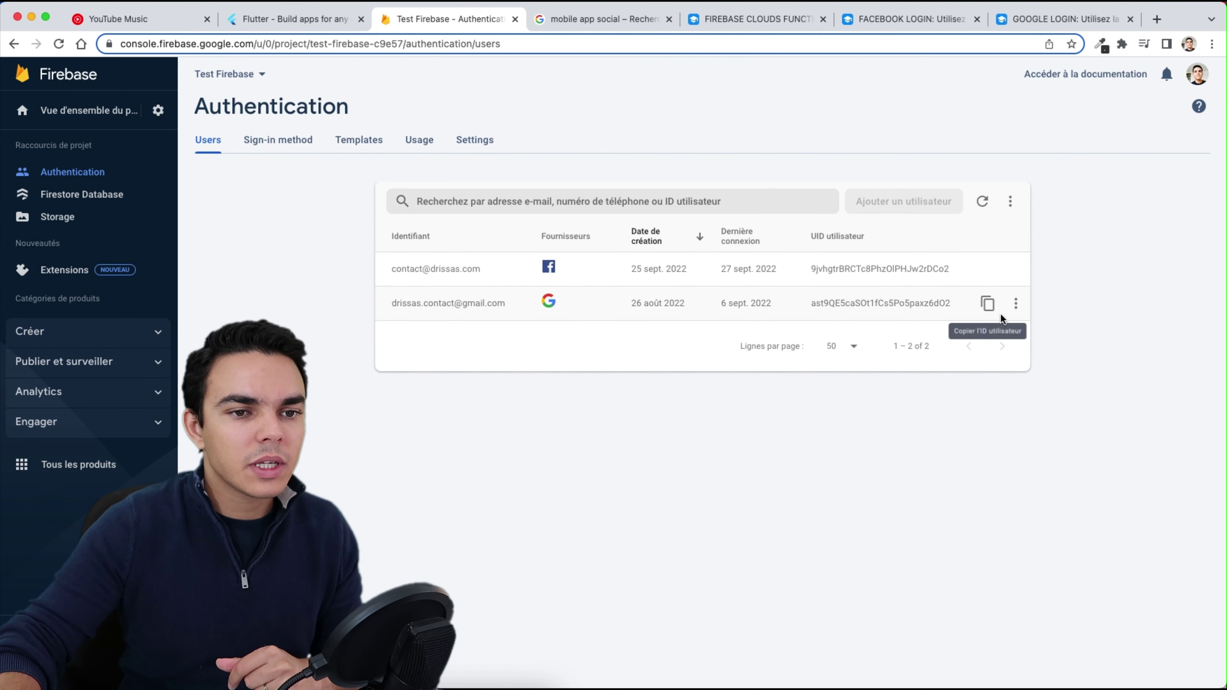
left_click(988, 304)
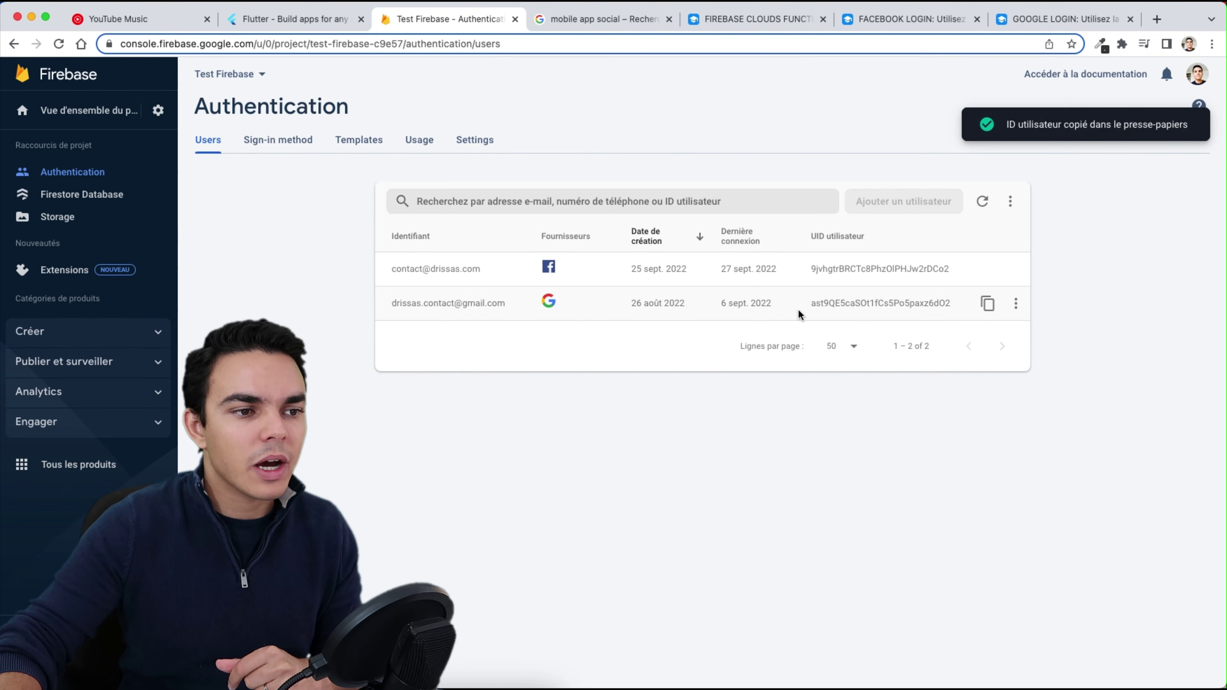
left_click(77, 200)
left_click(327, 426)
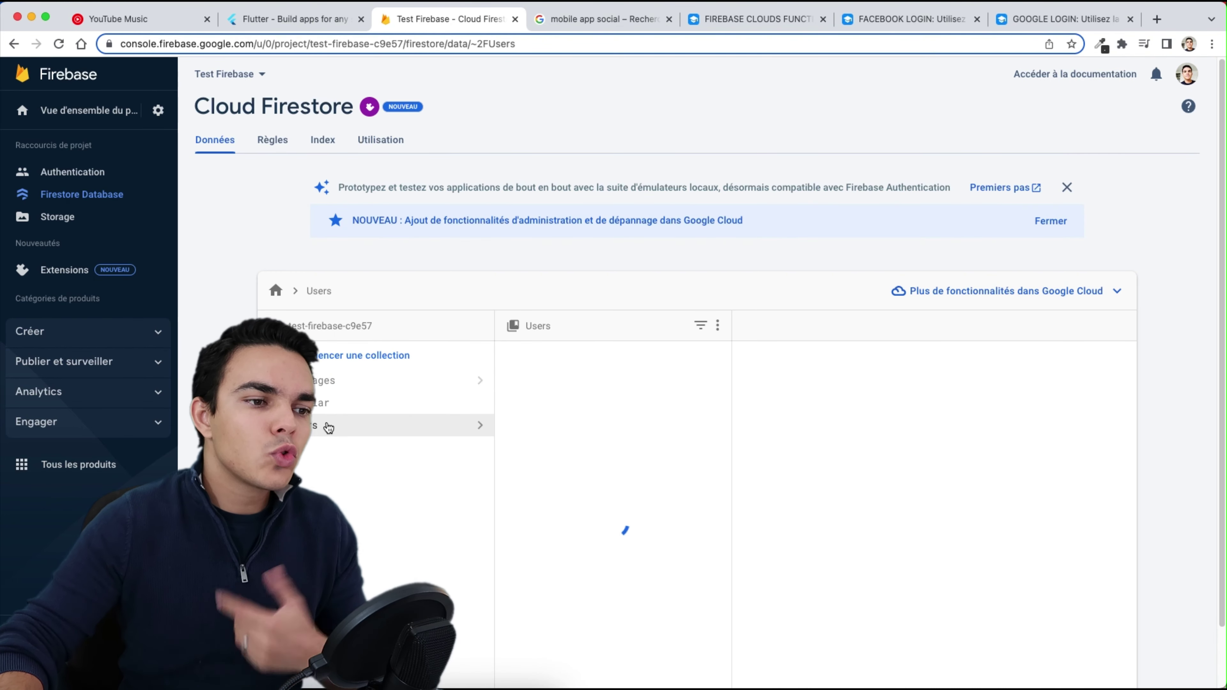
left_click(604, 357)
left_click(361, 456)
left_click(310, 426)
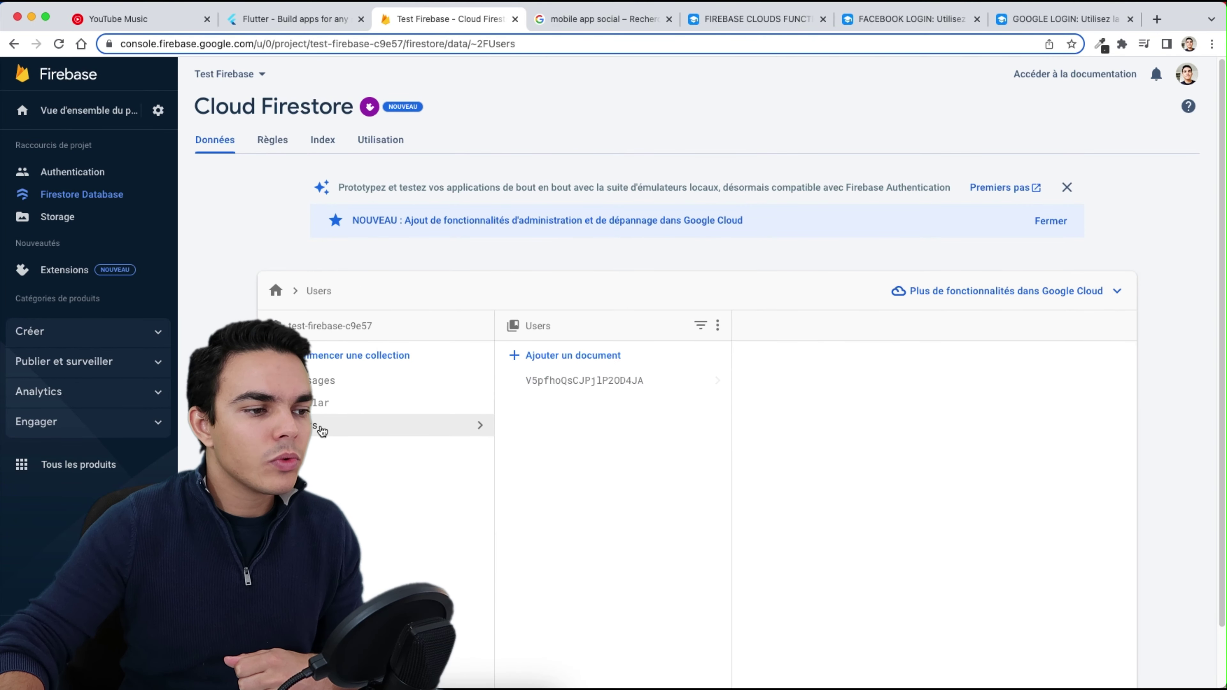
- Start a new document in the Users collection, replacing an auto-generated document ID with the copied user UID
left_click(571, 356)
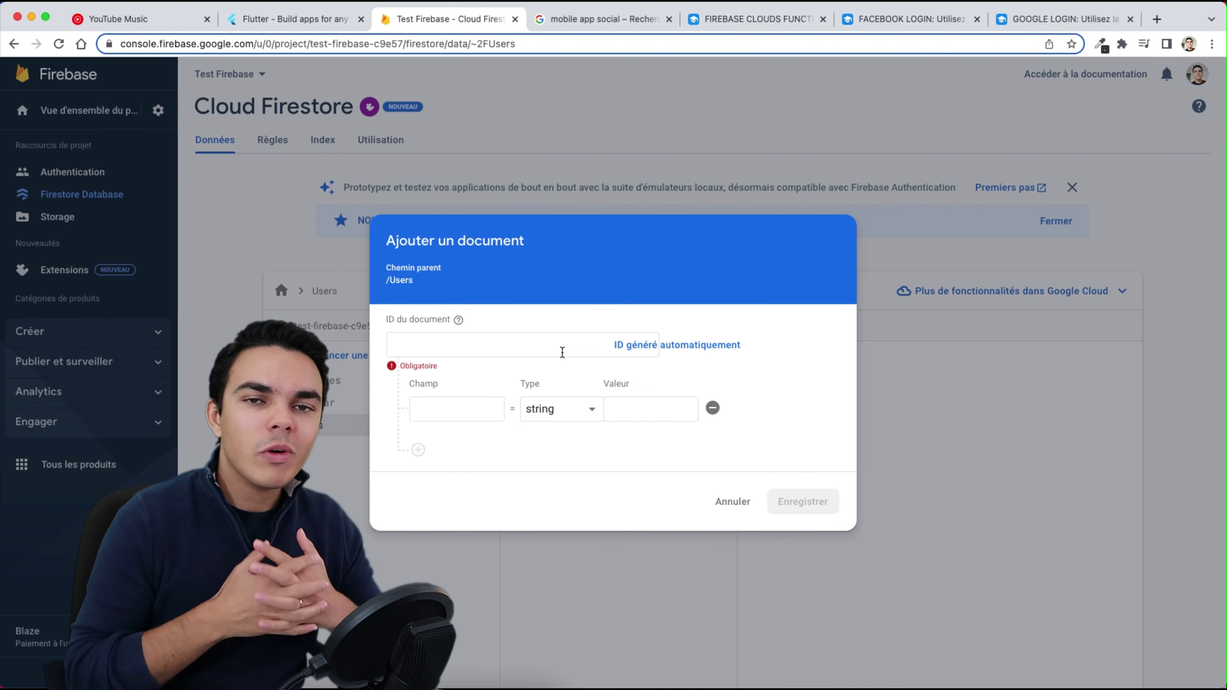
left_click(695, 346)
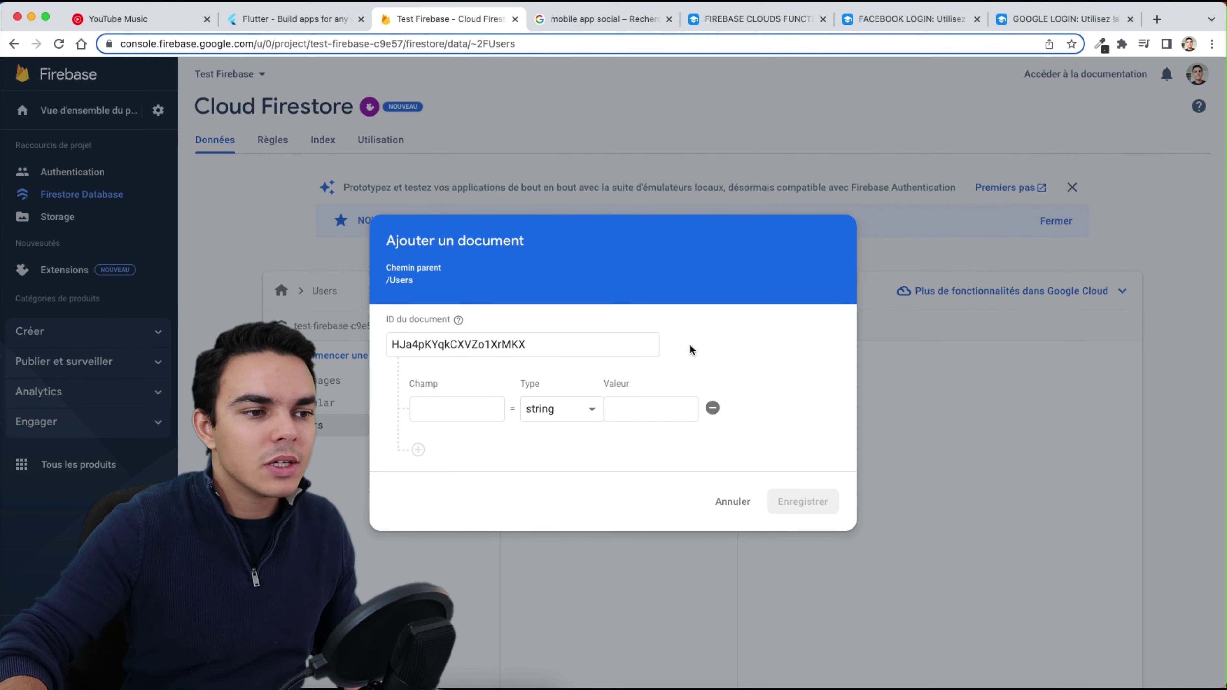
left_click(439, 347)
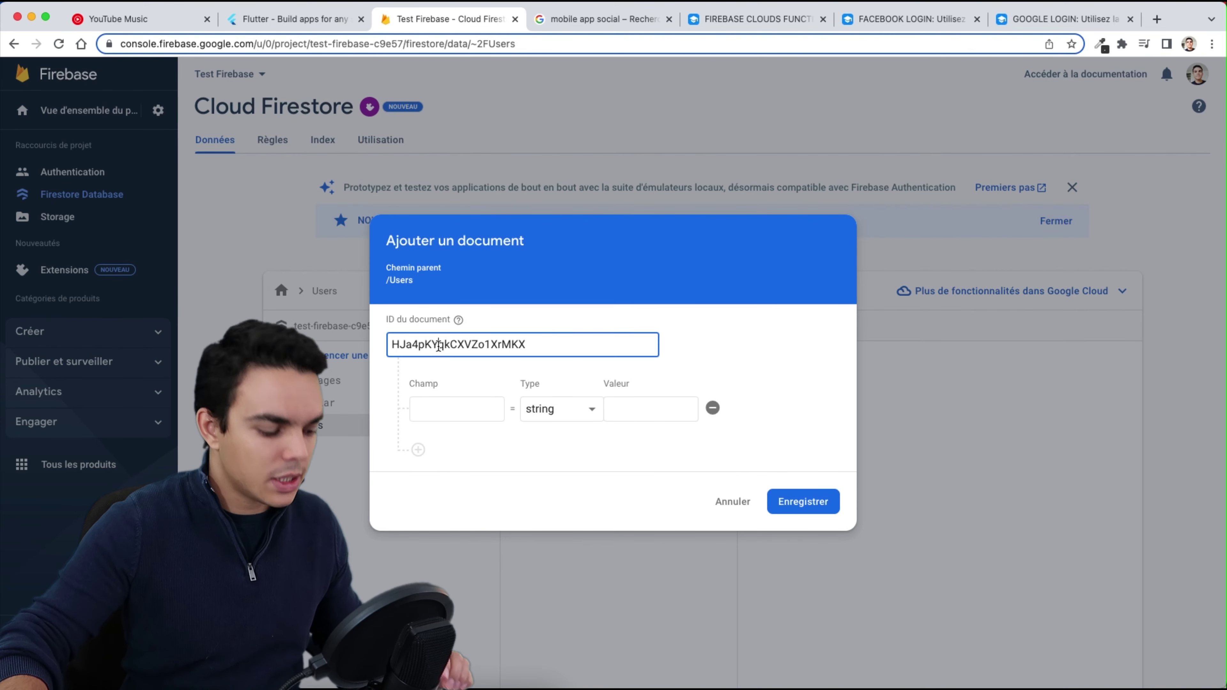
key("super+a")
key("BackSpace")
key("super+v")
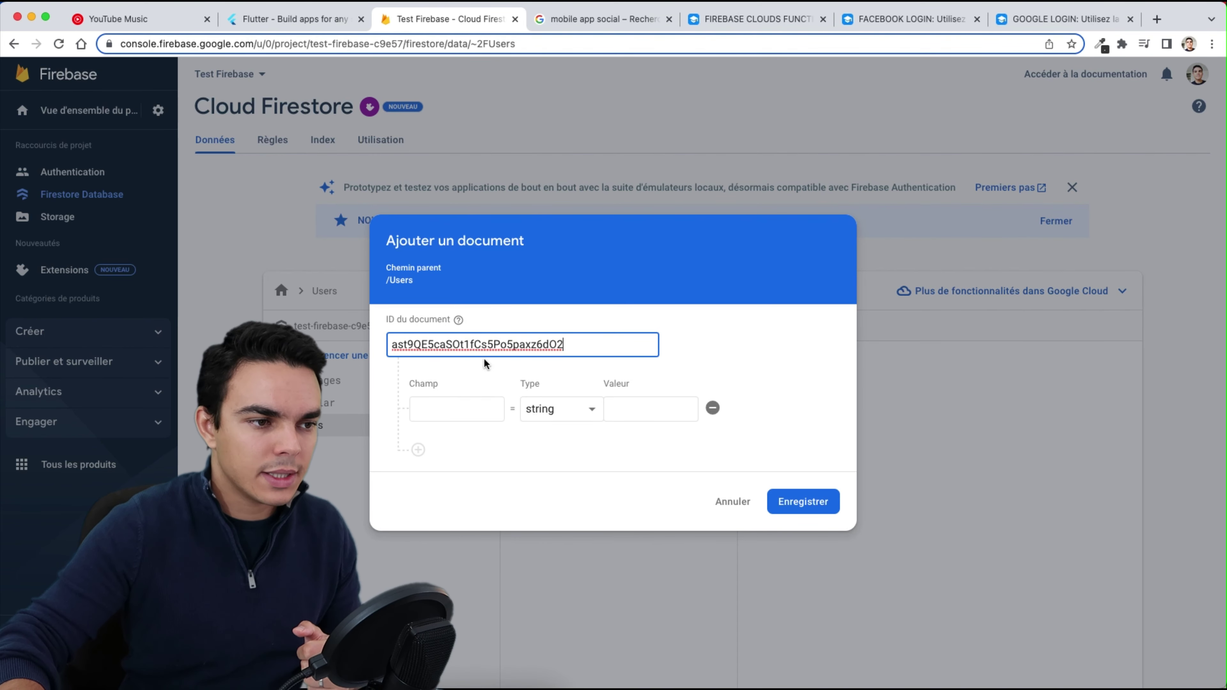
left_click(451, 410)
type("pseudo")
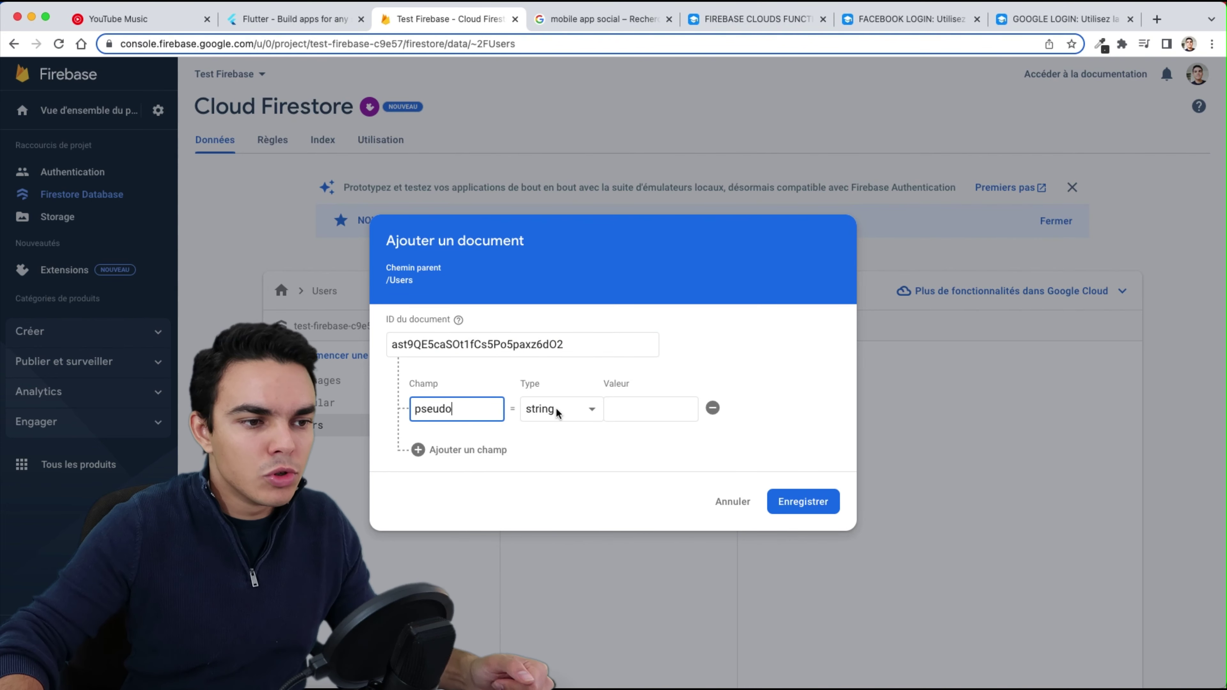
left_click(659, 416)
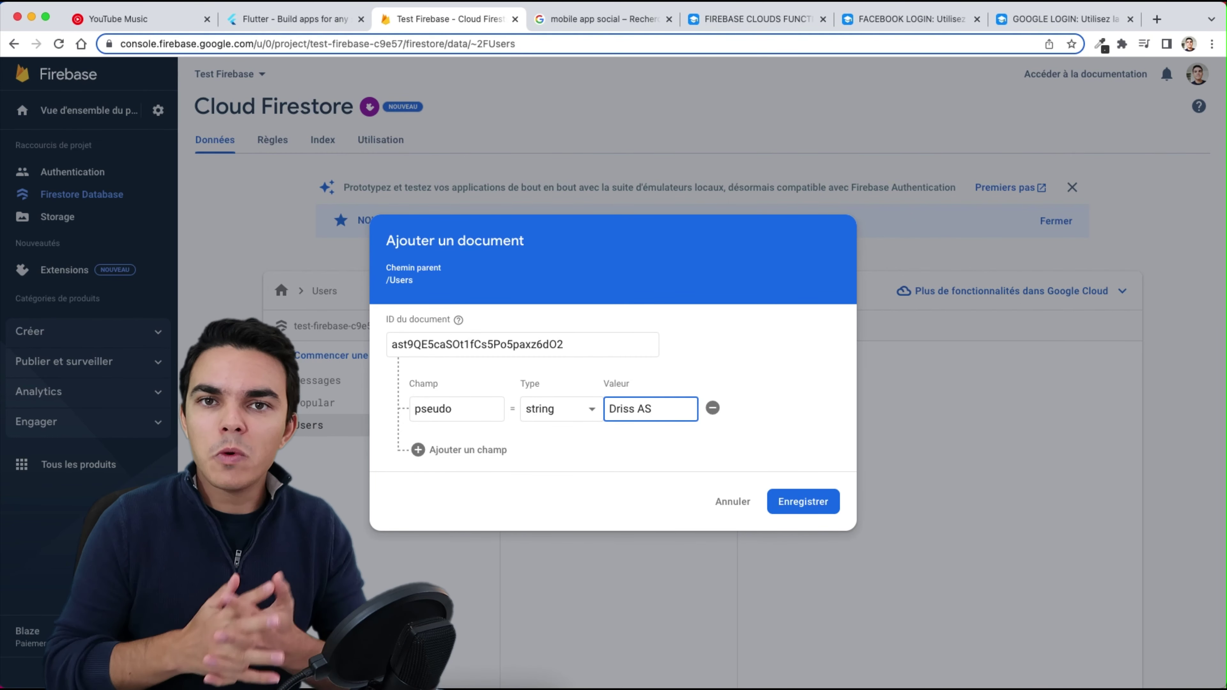
left_click(435, 448)
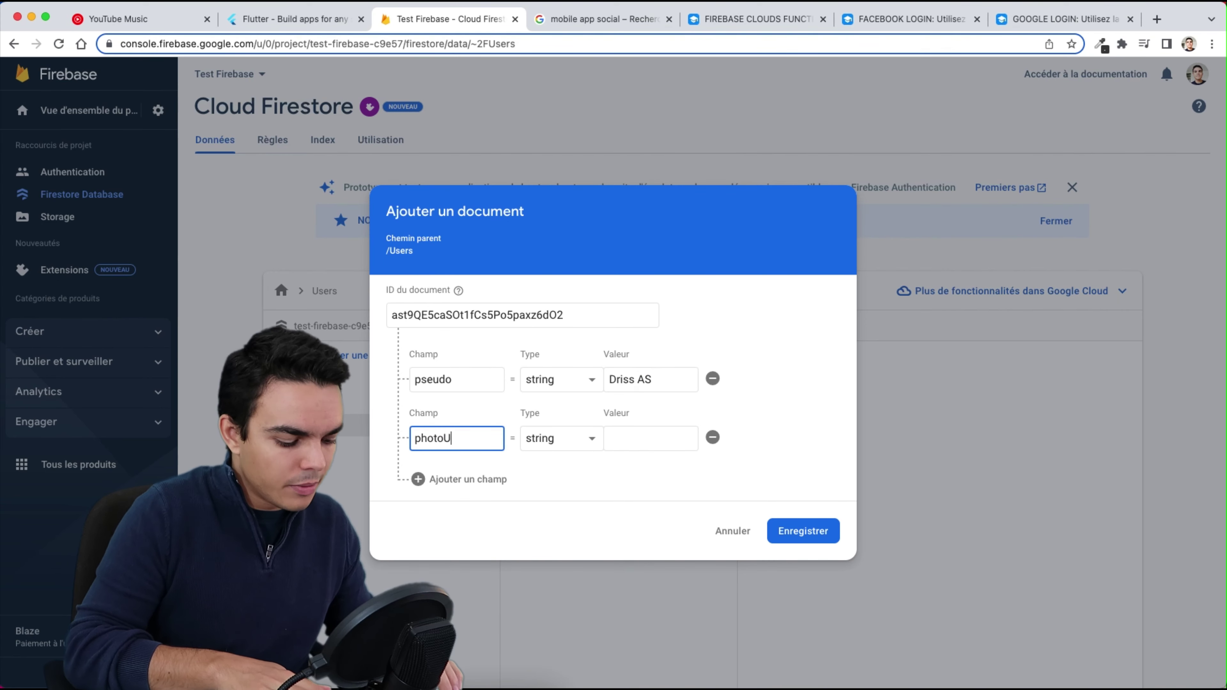
left_click(626, 440)
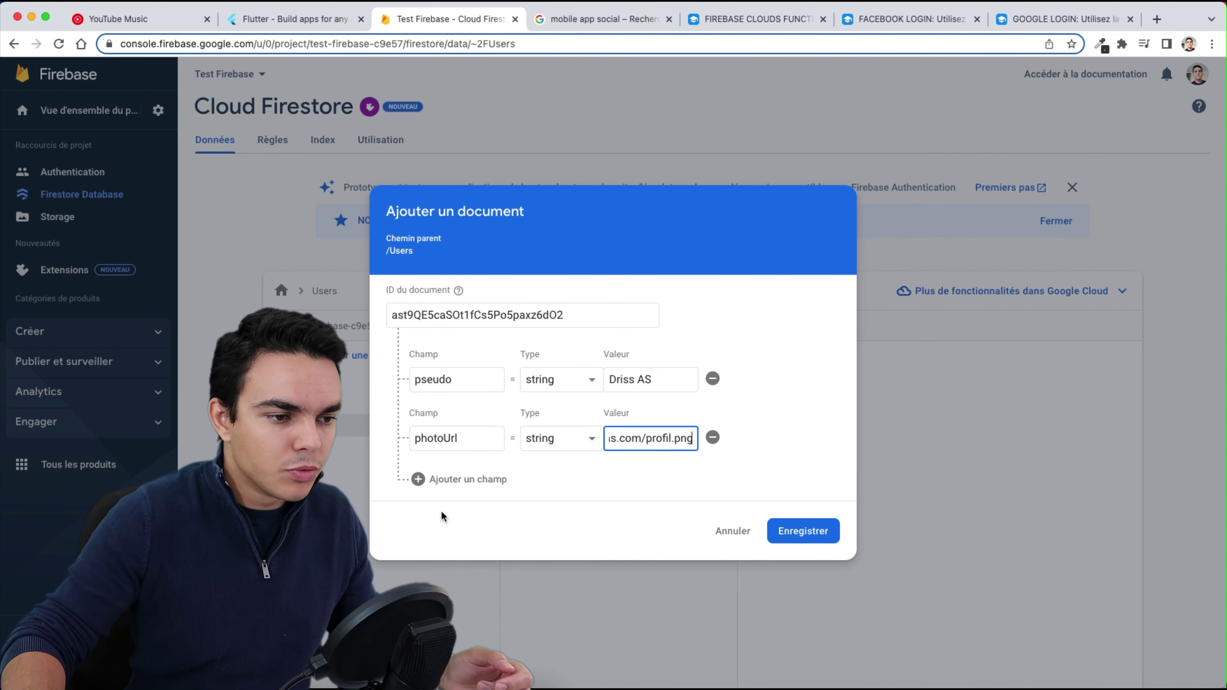
- Add a bio field with the value Description, review the available field types while keeping string, and save the document
left_click(446, 478)
left_click(443, 469)
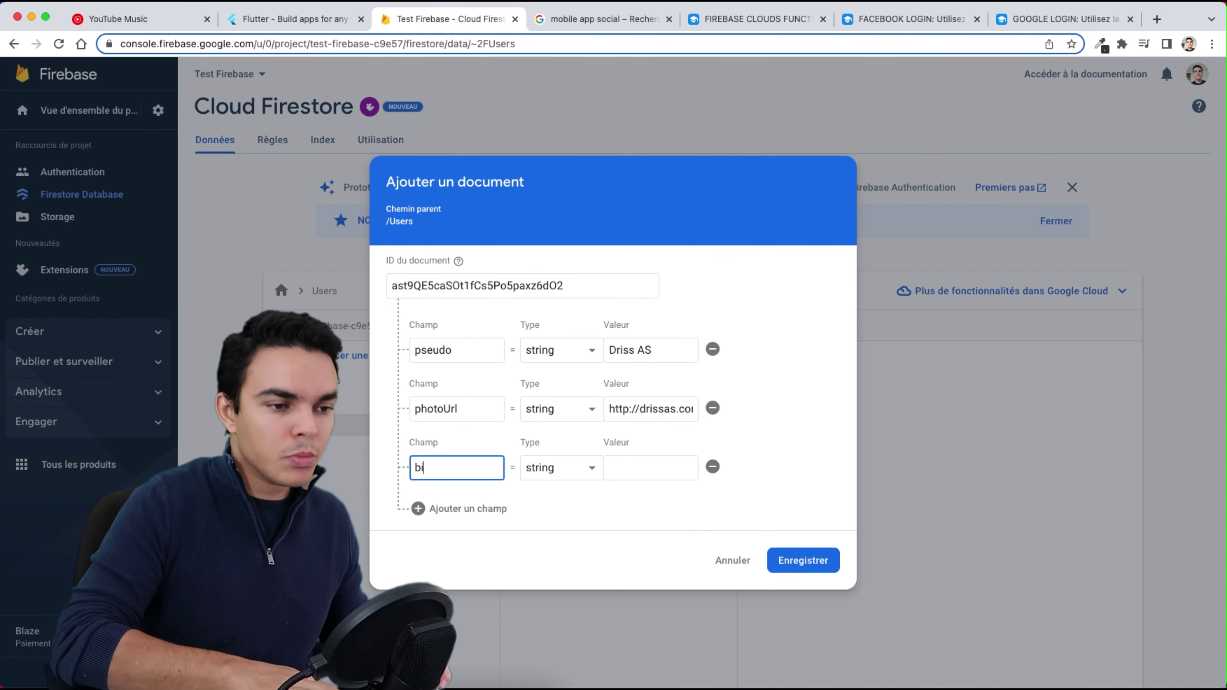
left_click(627, 469)
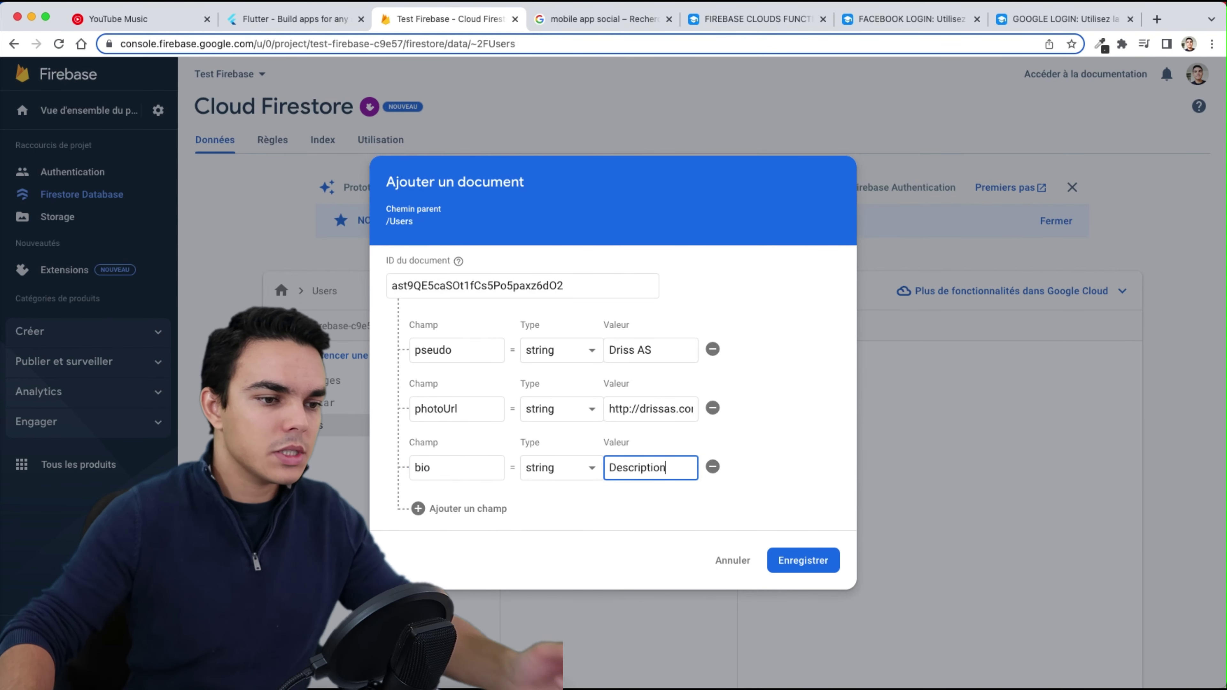
left_click(559, 472)
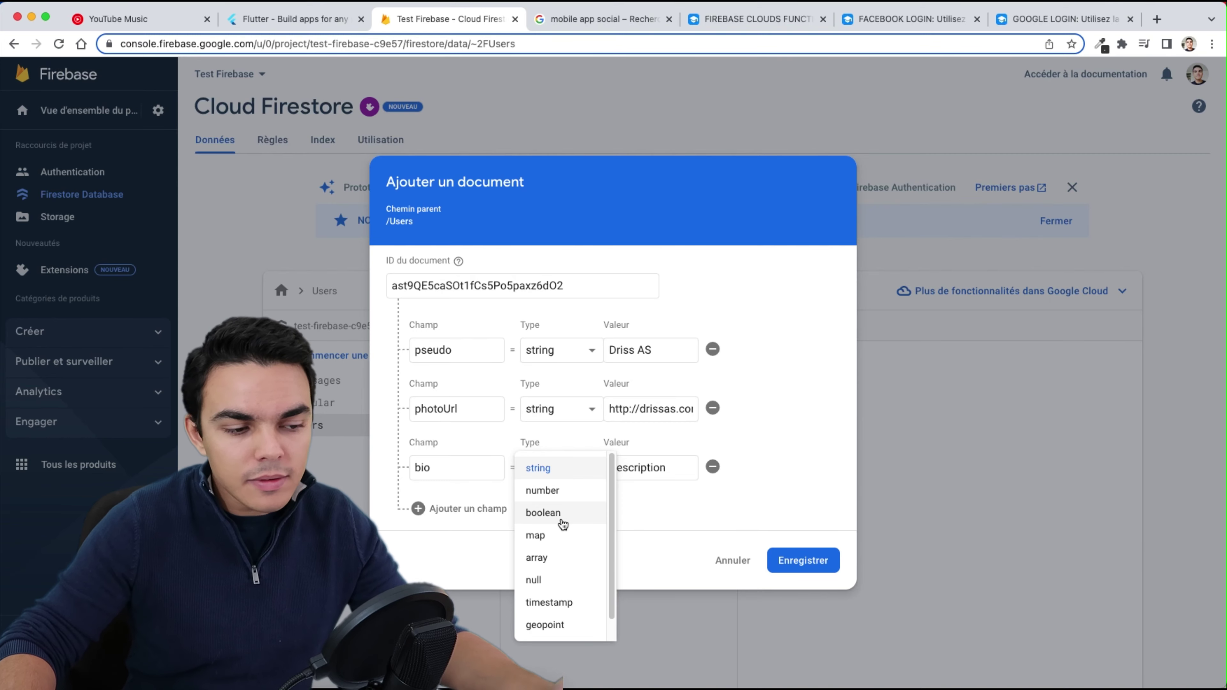
left_click(694, 505)
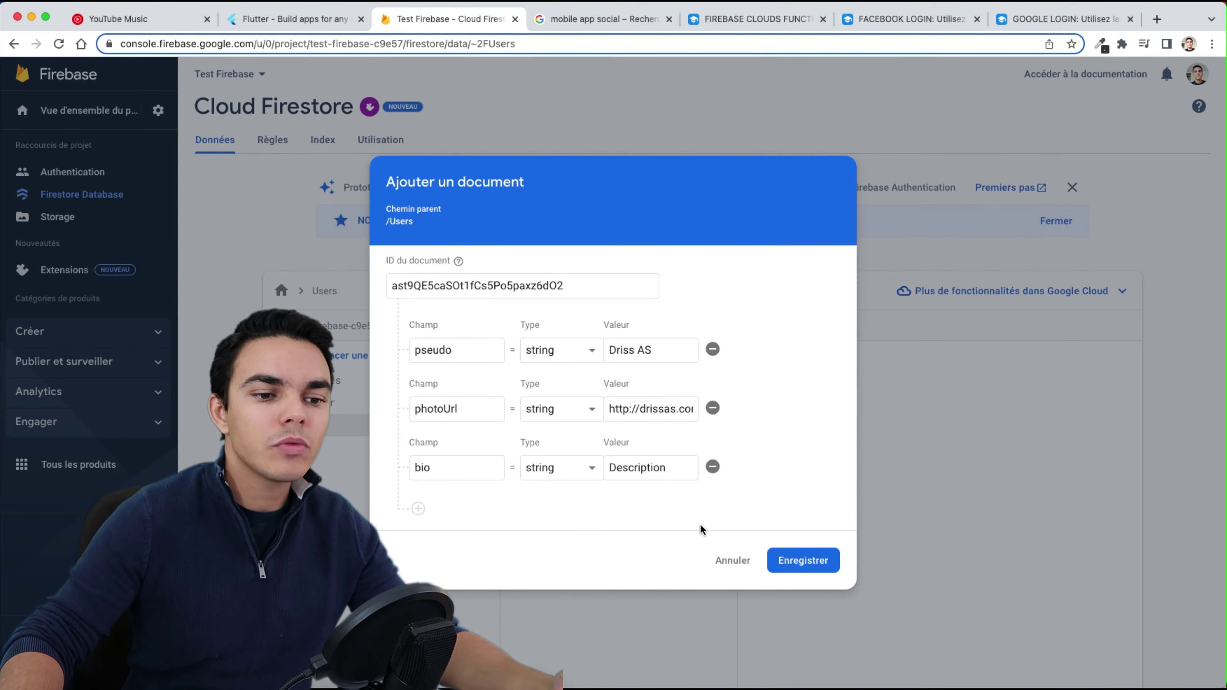
left_click(810, 562)
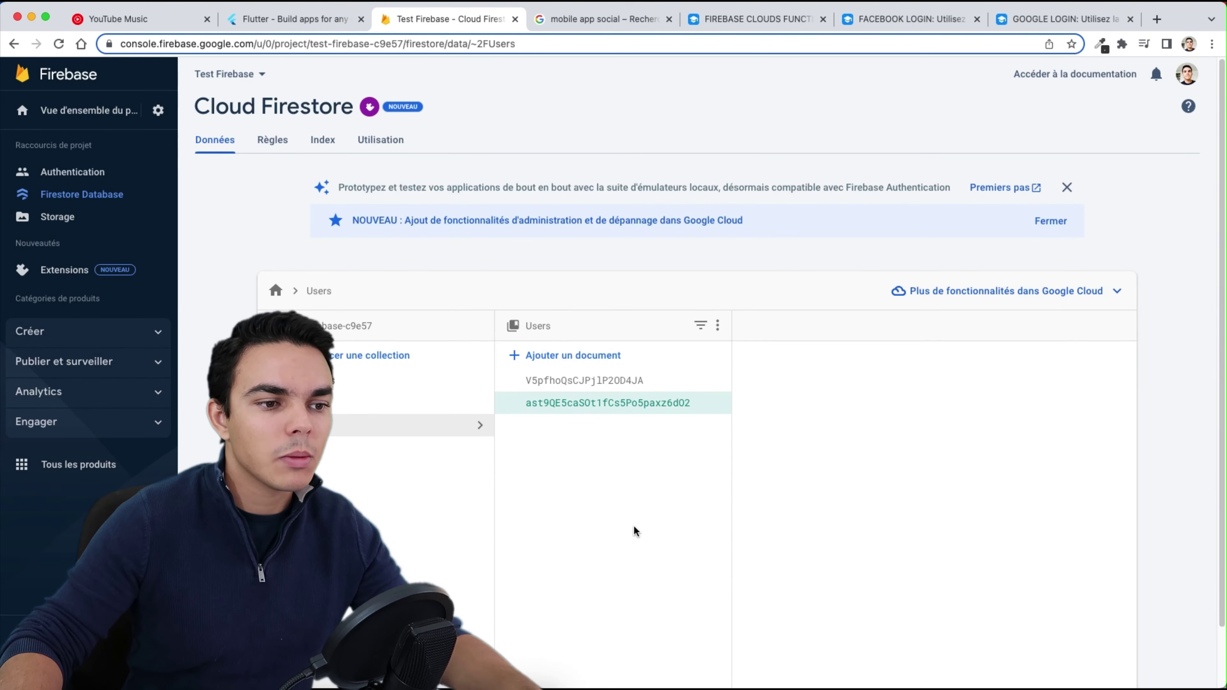
- View the new Users document's fields, and open another document form and cancel it
left_click(547, 405)
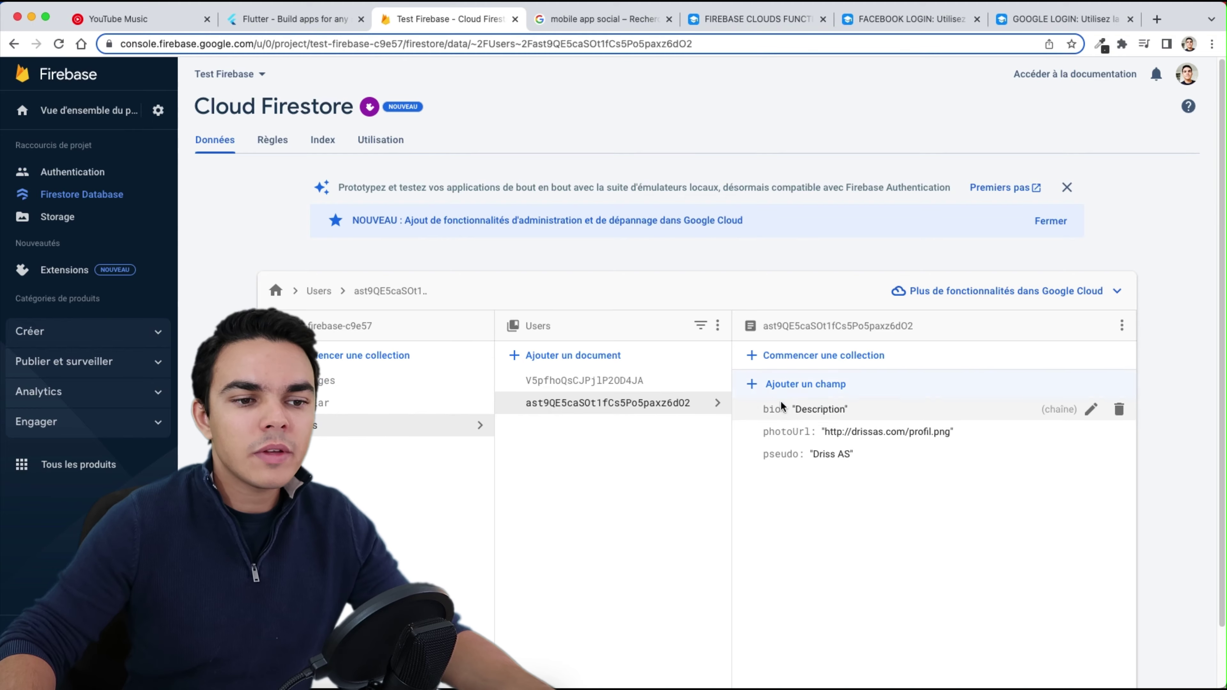
left_click(565, 356)
left_click(732, 502)
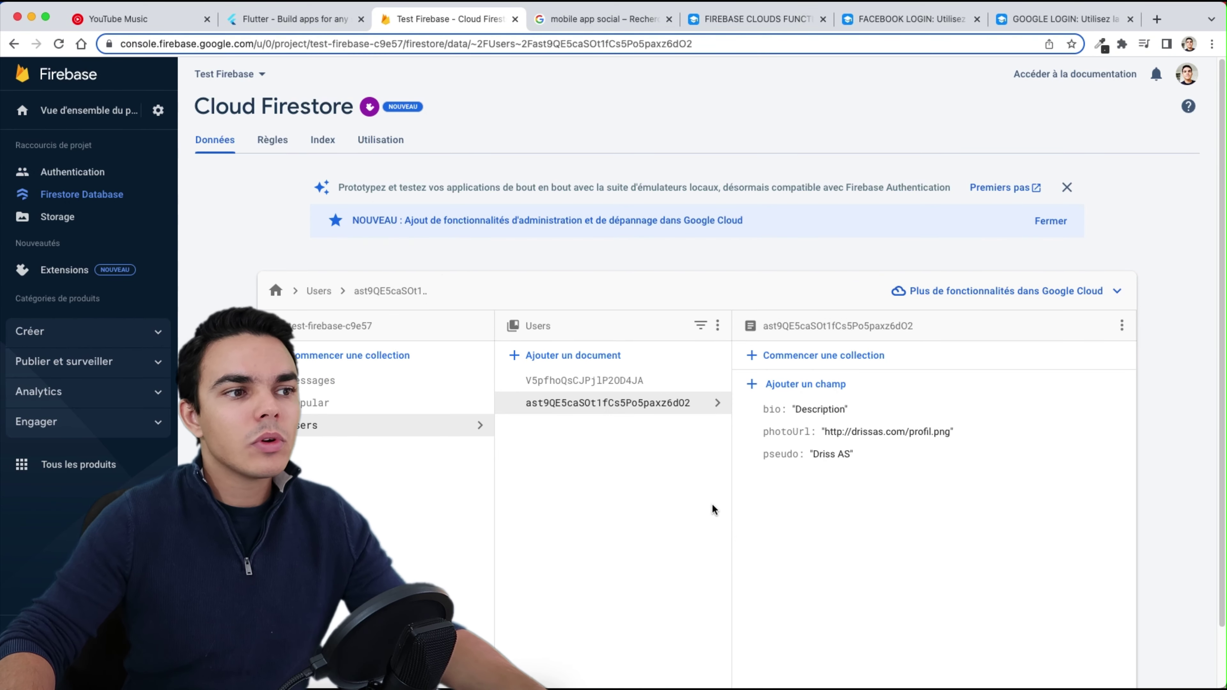
- Compare the Google account's UID in Authentication with the ID of the matching document in Firestore's Users collection
left_click(90, 173)
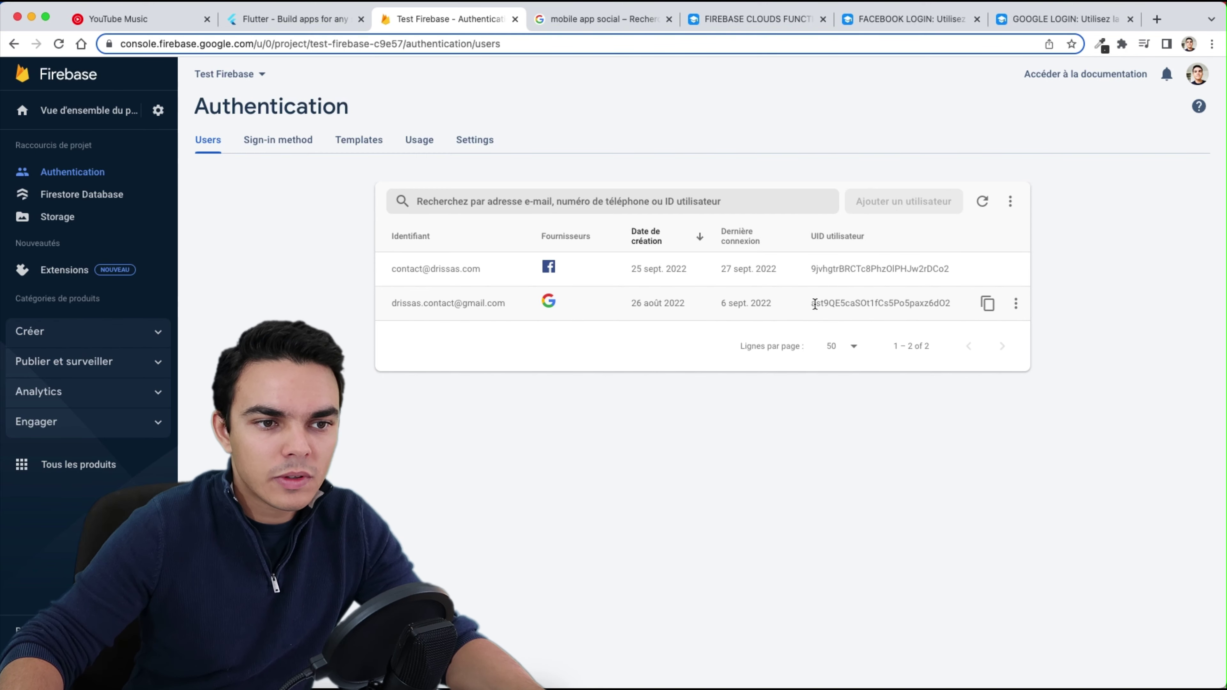
left_click_drag(814, 304, 953, 296)
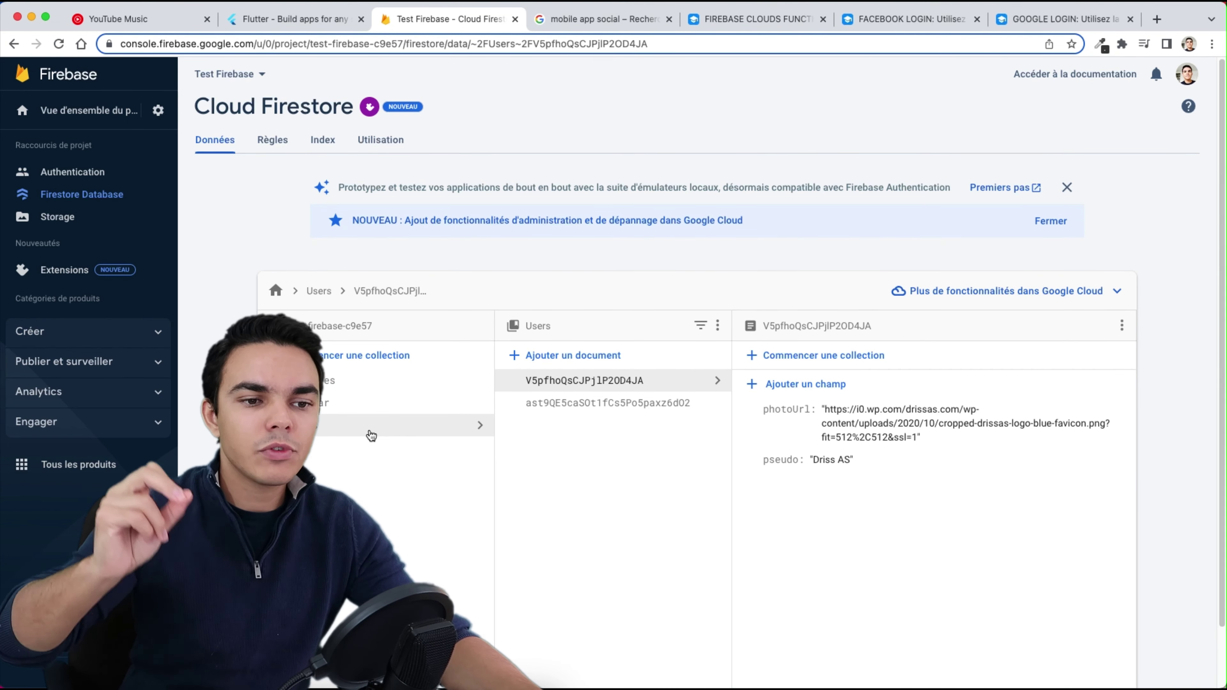
left_click(645, 403)
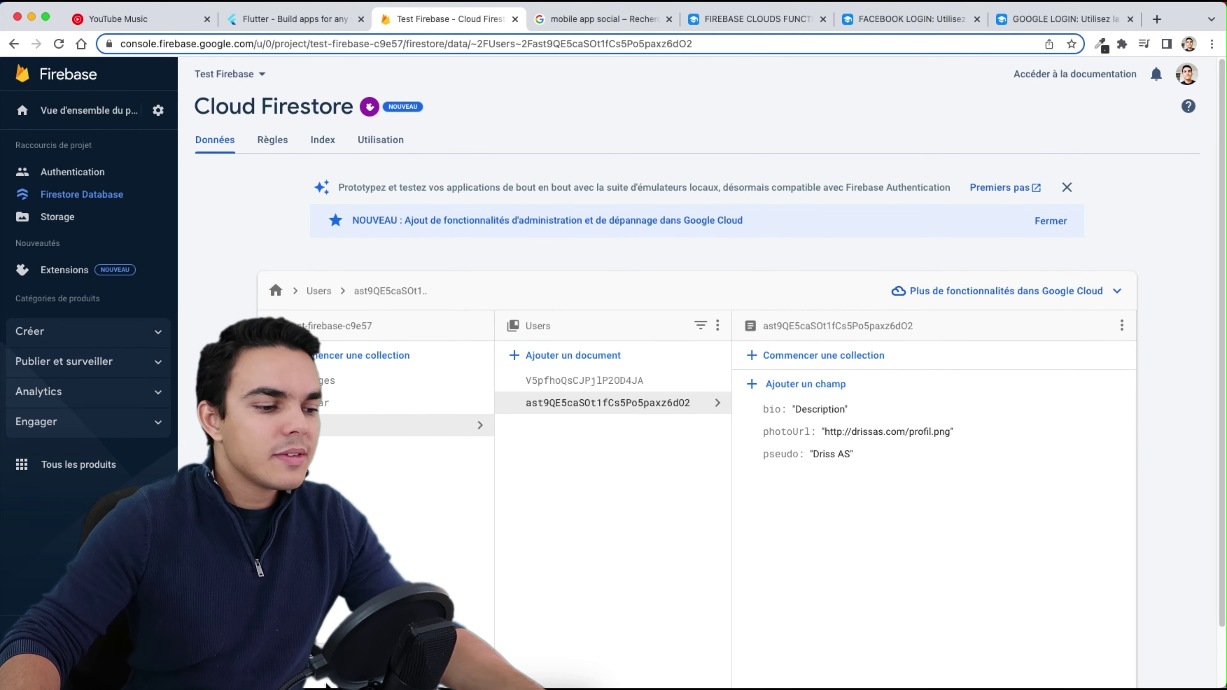
- Switch to the app mockup image in Preview, move its window aside, and close the schema-firebase.png diagram
key("super+Tab")
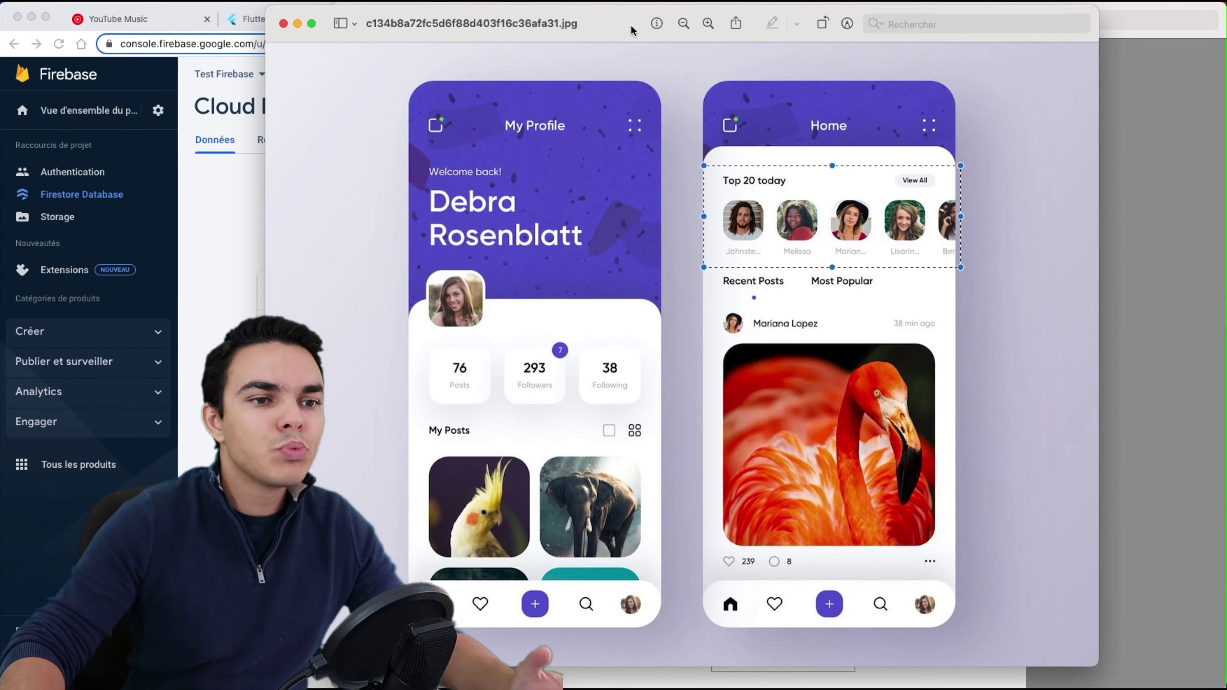
left_click_drag(631, 31, 408, 36)
left_click(992, 188)
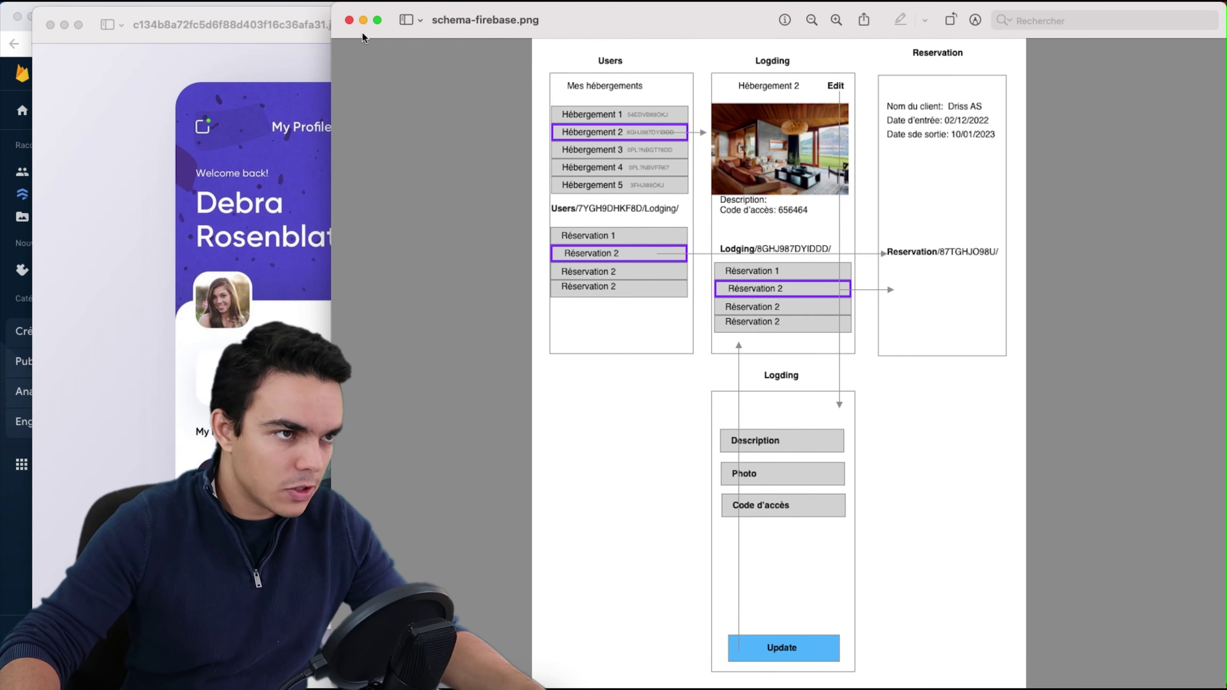
left_click(349, 20)
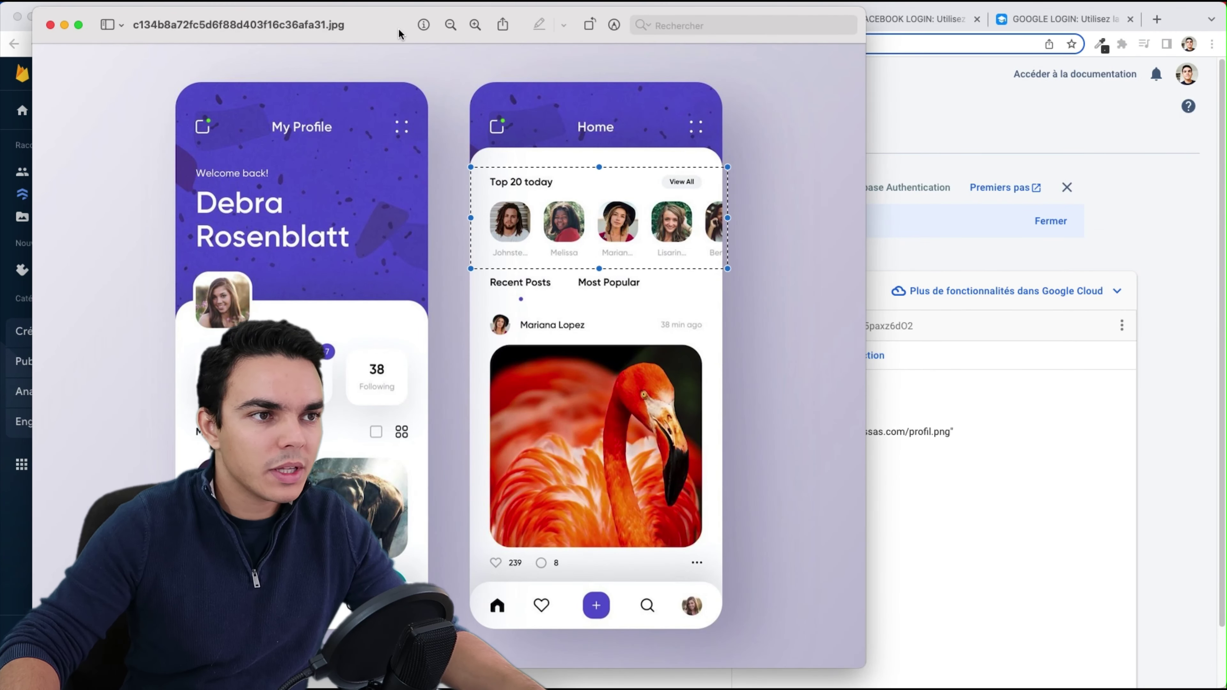
- Move the app mockup window aside, outline the Home screen's post under Recent Posts, and return to the Firebase console in Chrome
left_click_drag(399, 28, 636, 51)
left_click_drag(446, 174, 677, 670)
left_click(348, 176)
left_click_drag(625, 269, 679, 371)
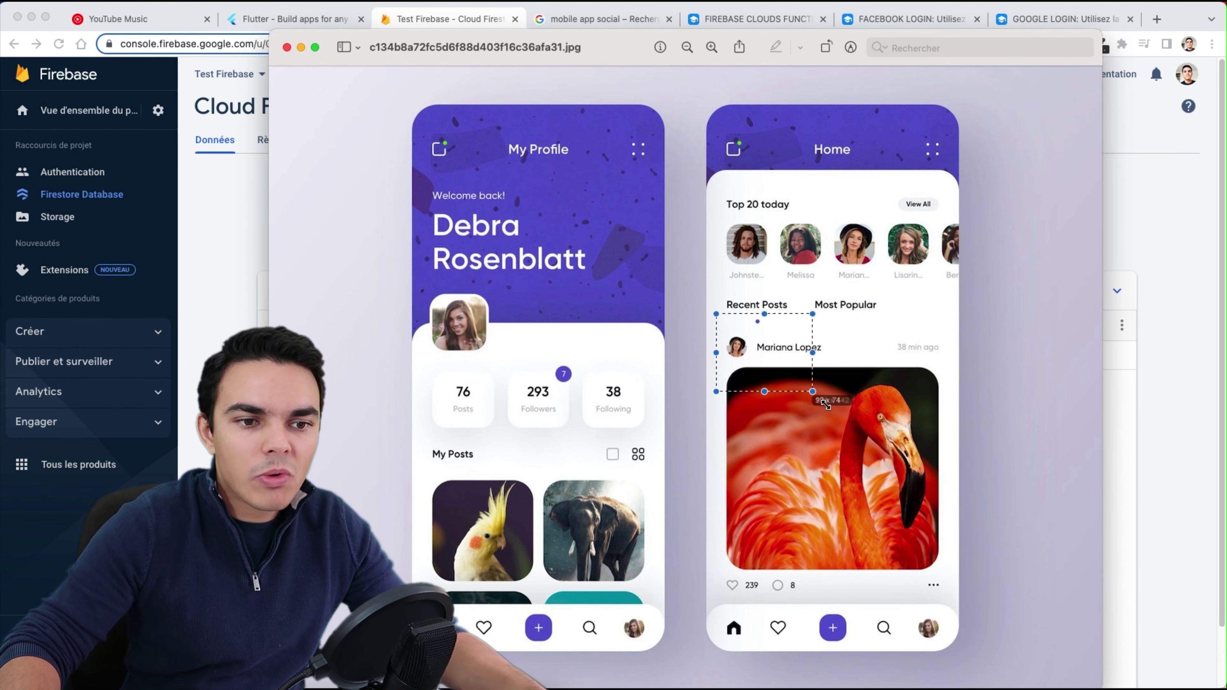
left_click_drag(953, 579, 955, 597)
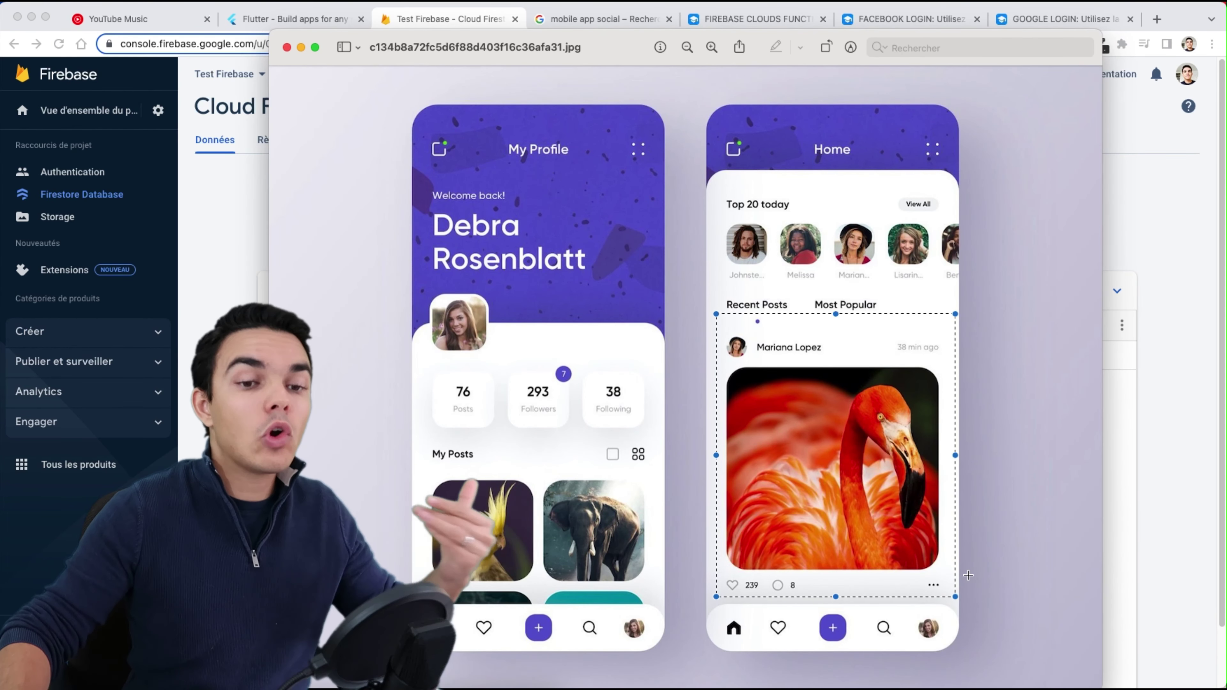
left_click(1179, 541)
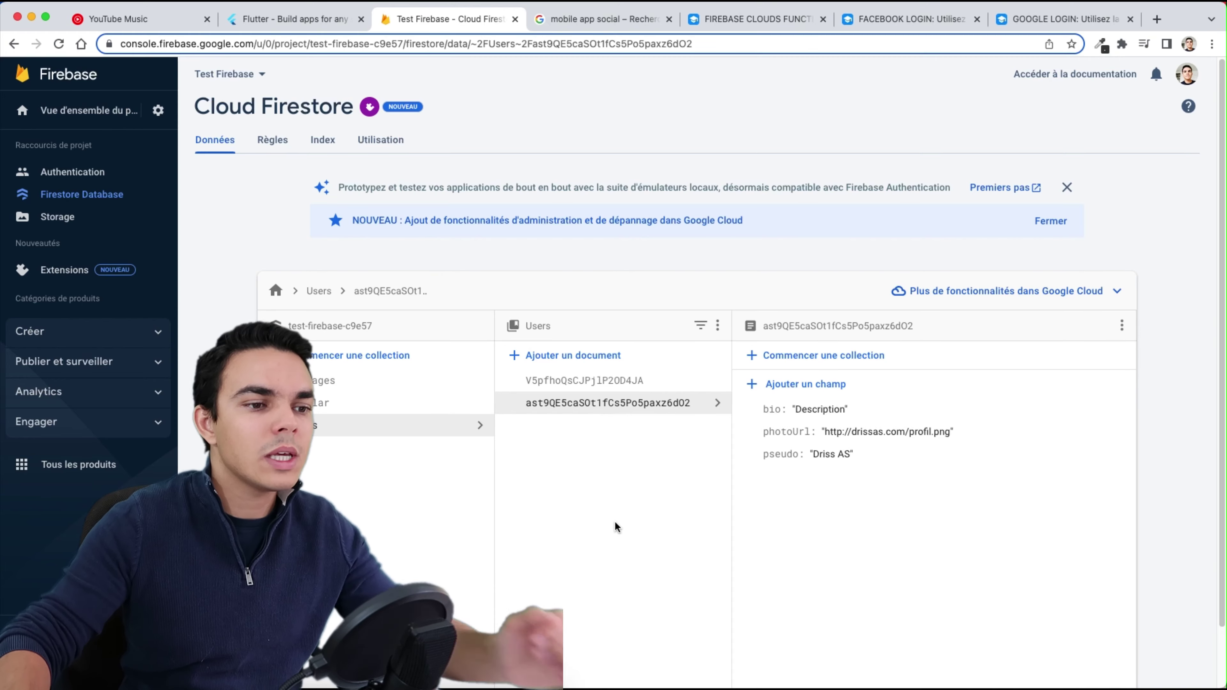
- Start a new root-level Firestore collection with the ID Posts and continue to its first document
left_click(344, 356)
left_click(430, 430)
type("Posts")
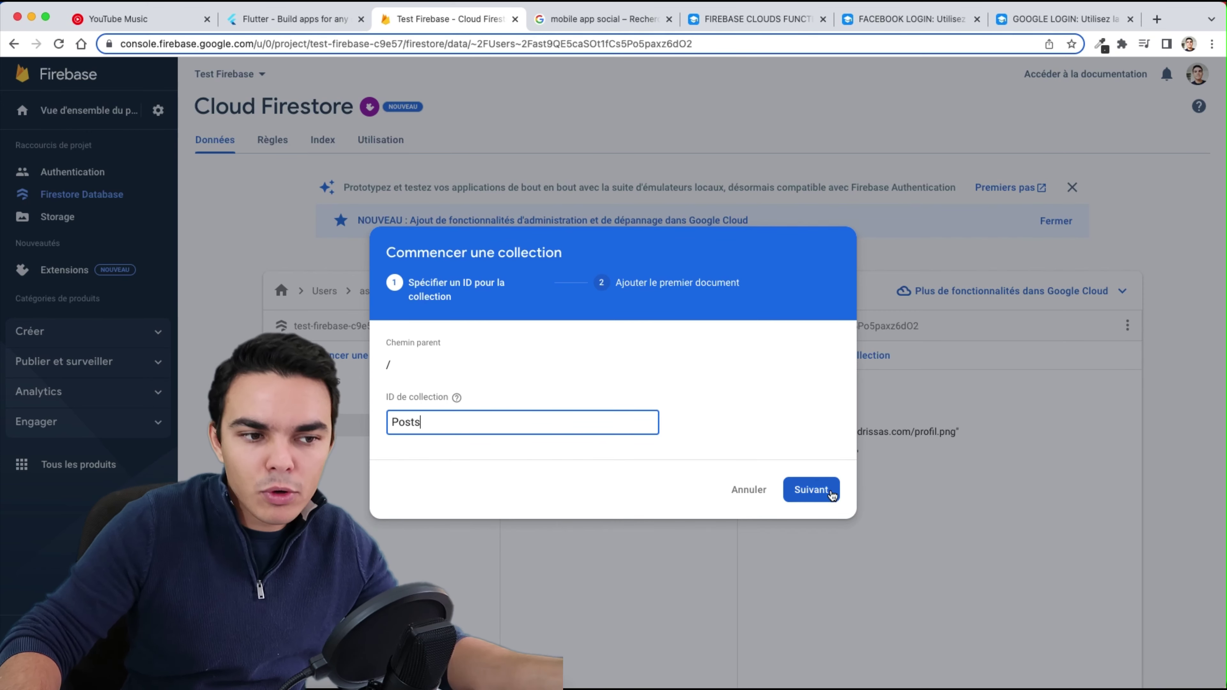
left_click(815, 491)
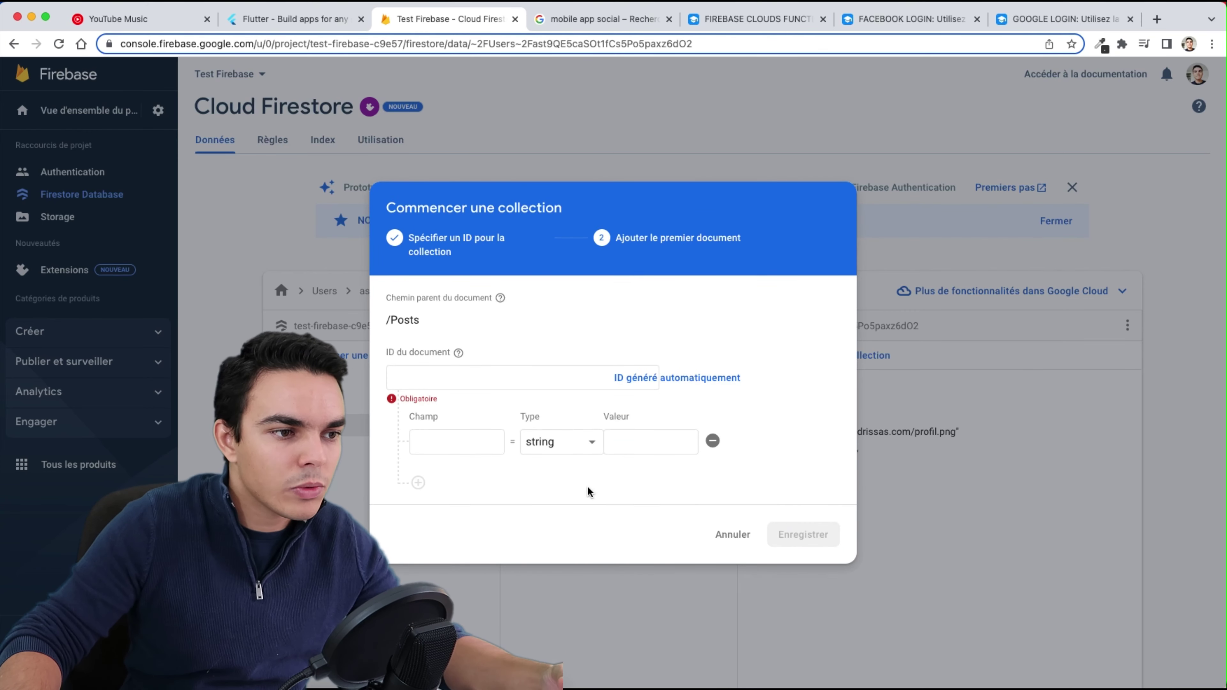
- Give the first Posts document an auto-generated ID and a string field title with the value Post 1, and save it
left_click(666, 378)
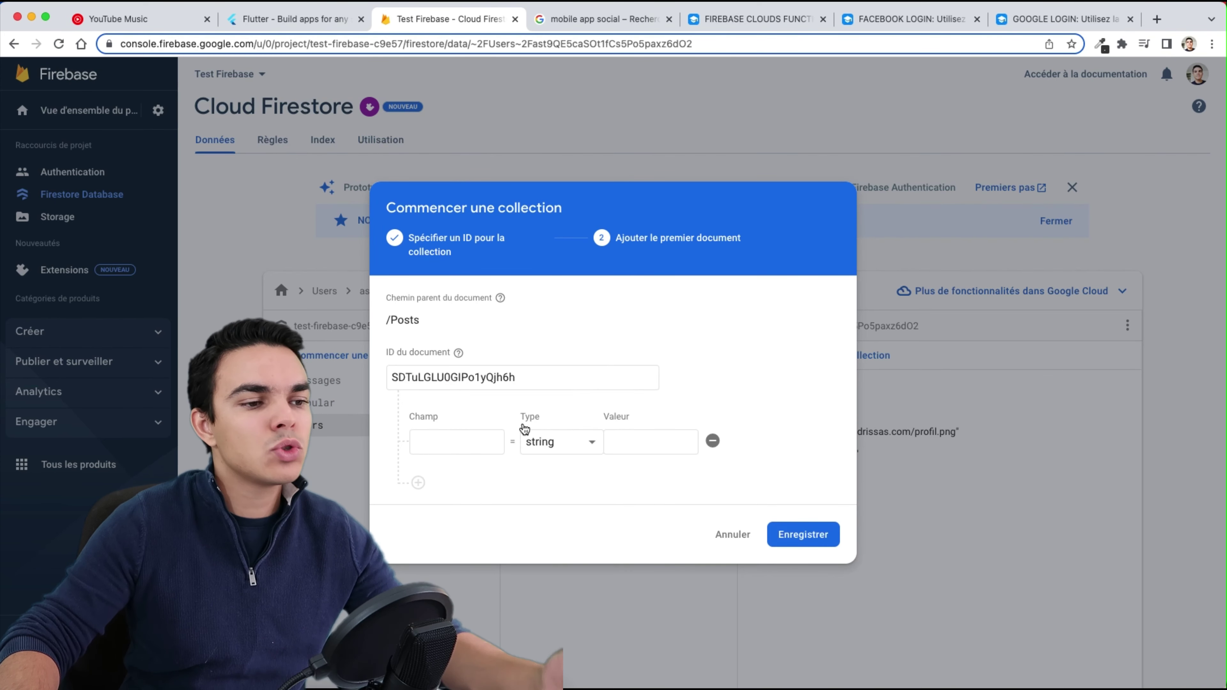
left_click(462, 439)
type("title")
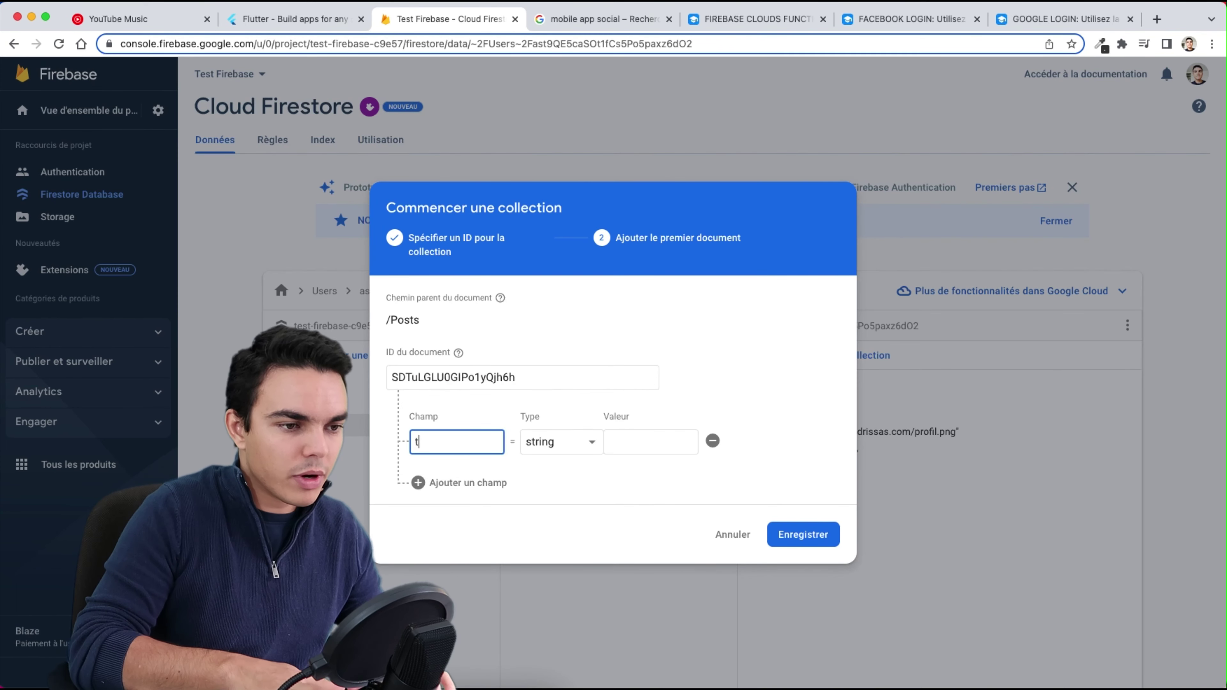
left_click(654, 447)
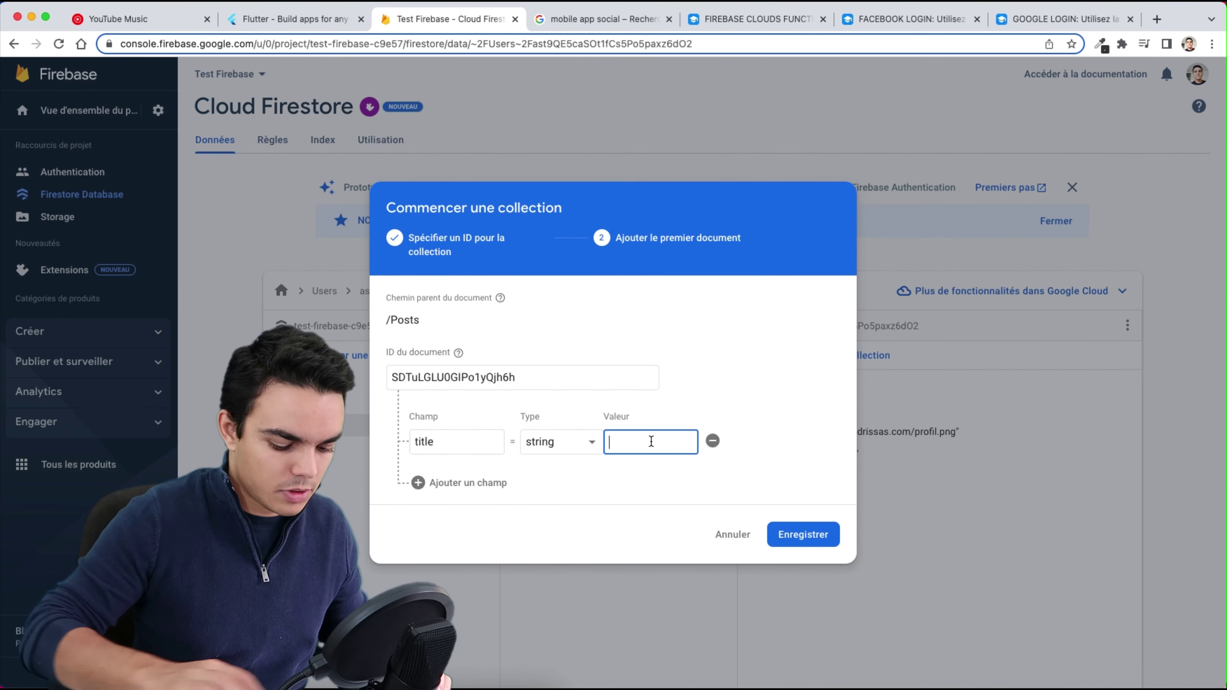
type("Post 1")
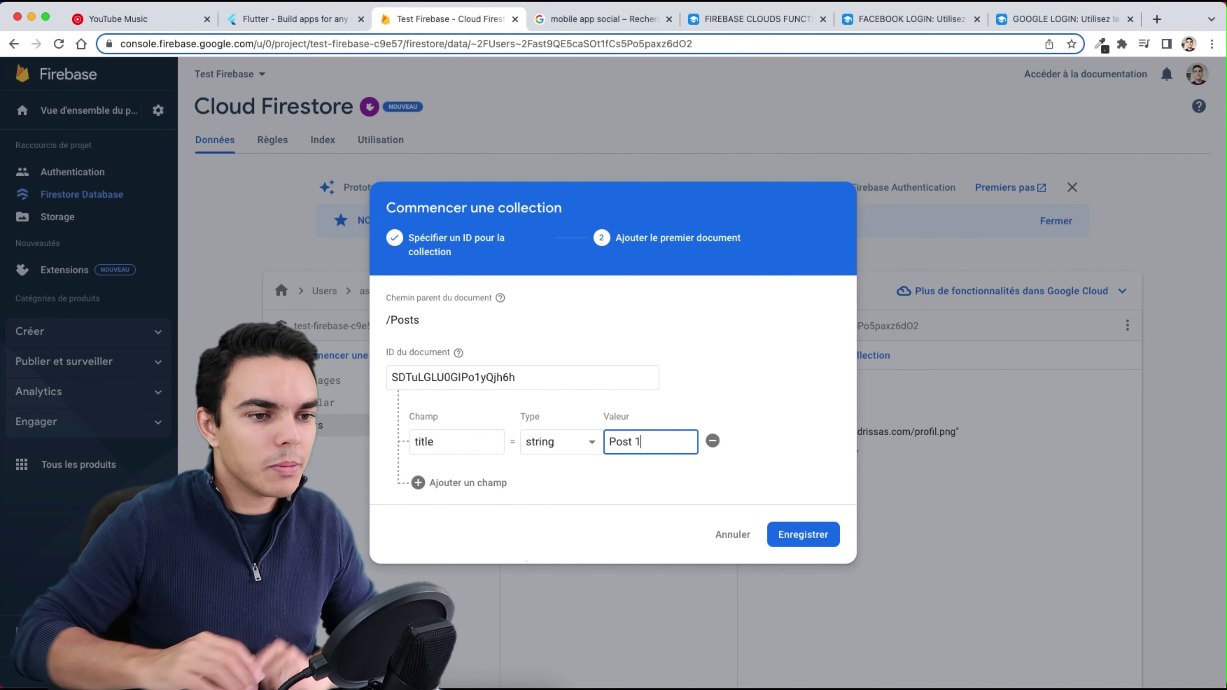
left_click(817, 542)
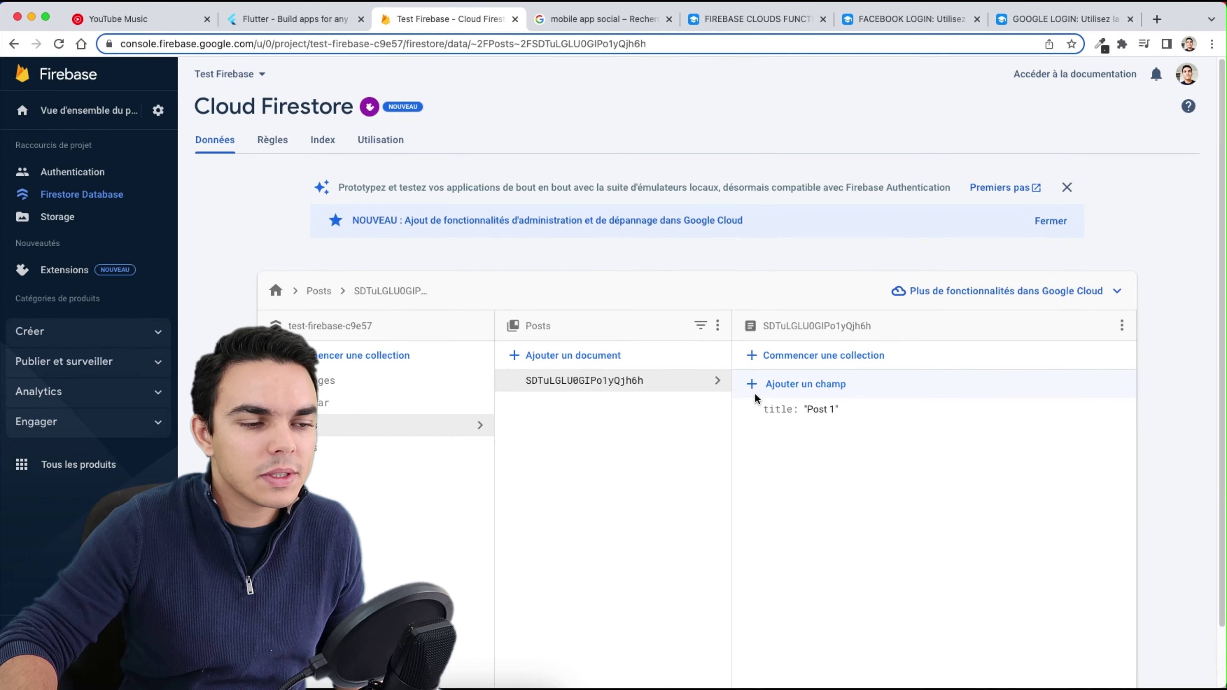
- Add a second document to Posts with an auto-generated ID and a string field title set to Post 2
left_click(601, 357)
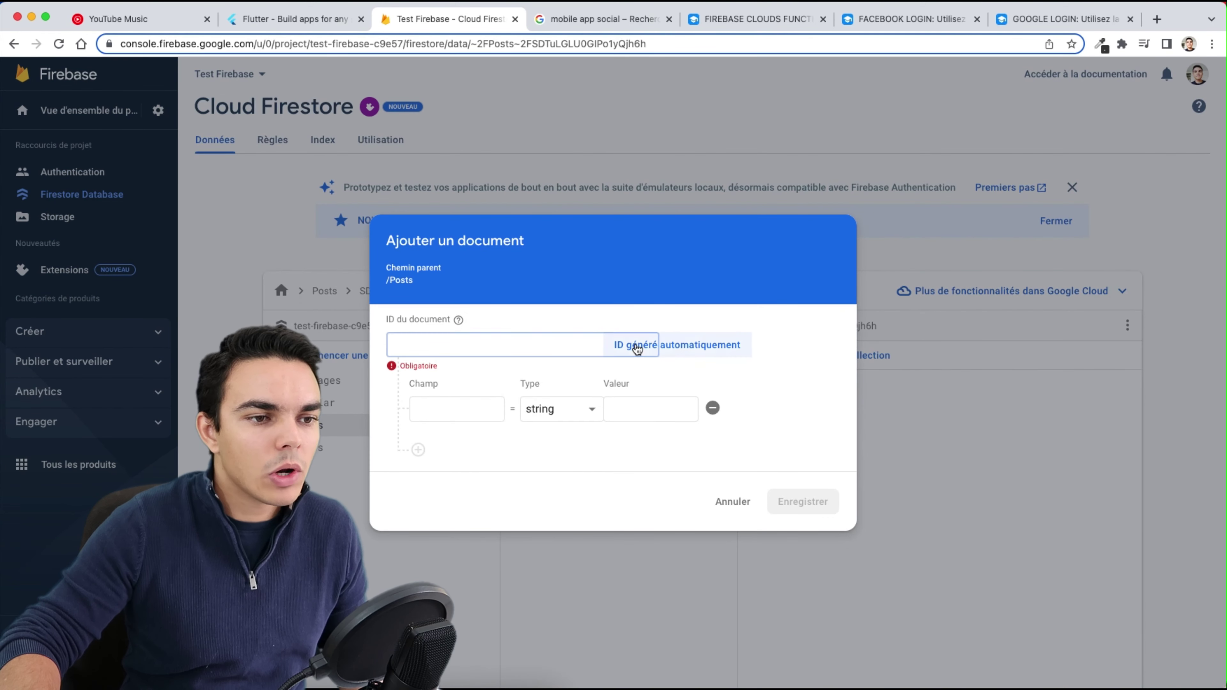
left_click(637, 345)
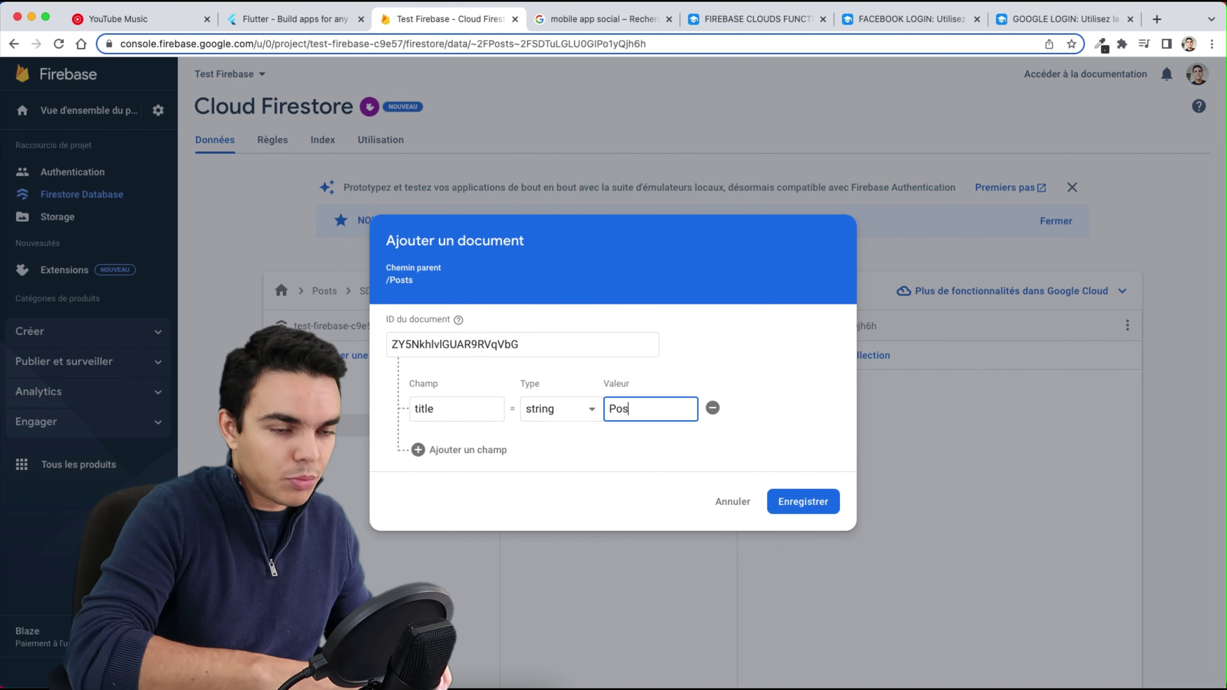
left_click(803, 502)
- Switch to the mockup in Preview, outline the post's image, time stamp and author on the Home screen, and return to Chrome
key("super+Tab")
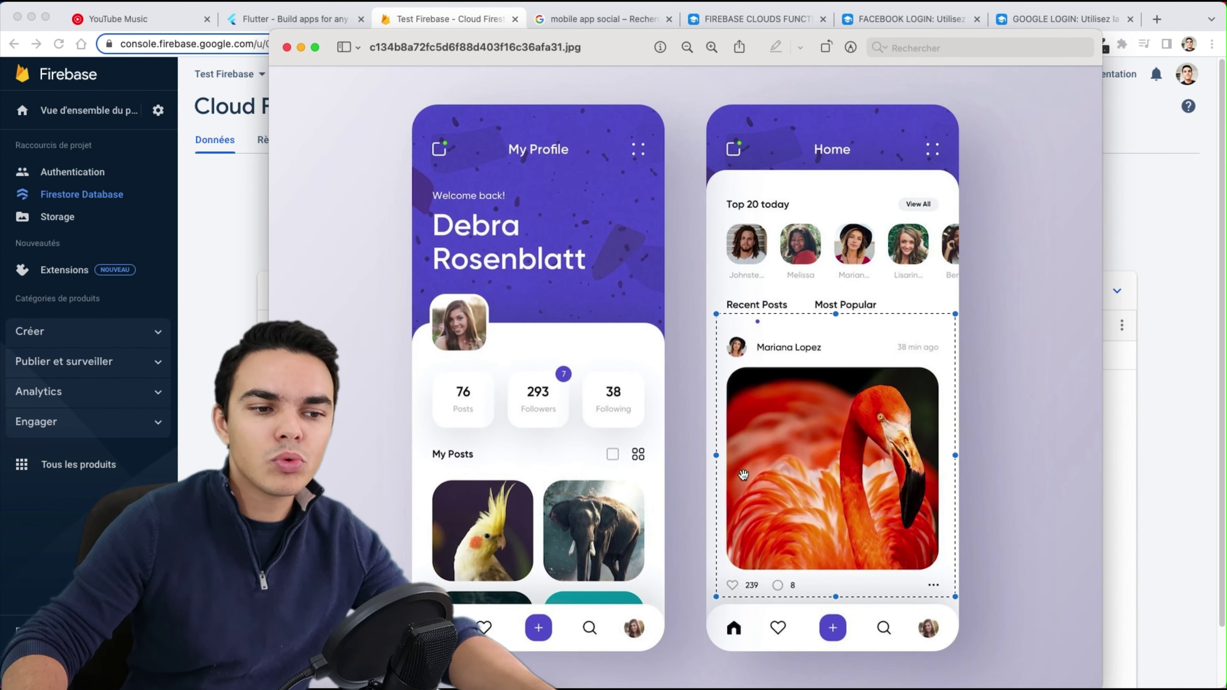
left_click_drag(704, 356, 942, 576)
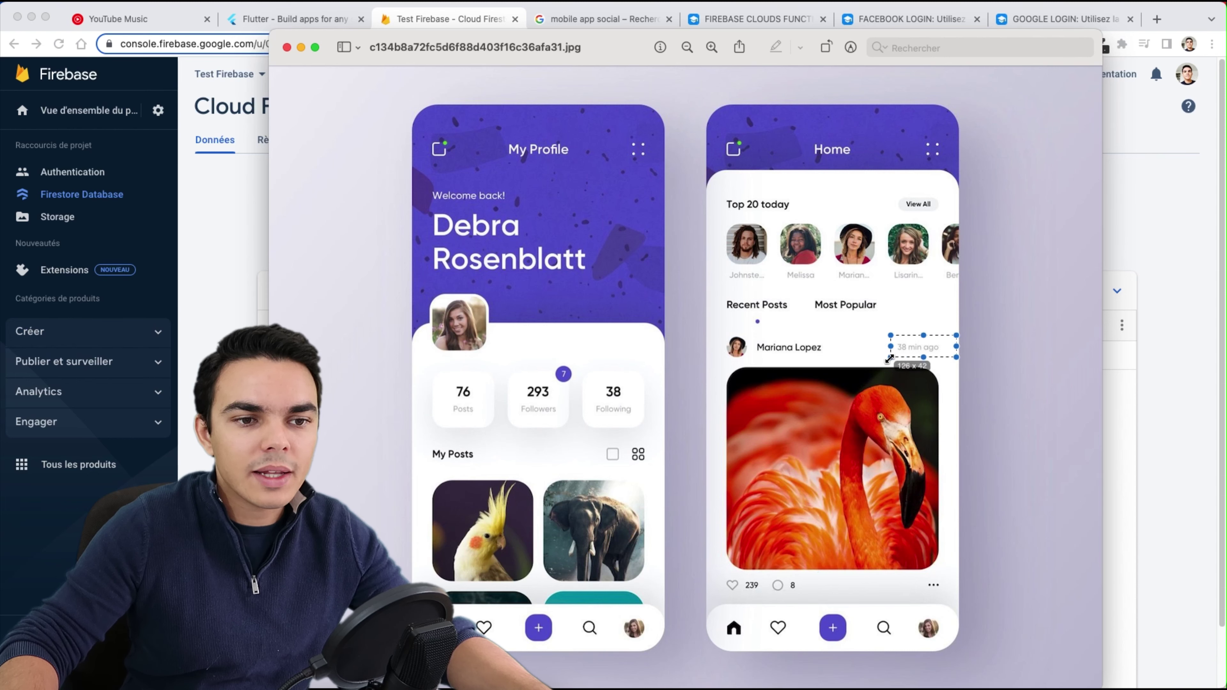
left_click_drag(722, 360, 835, 331)
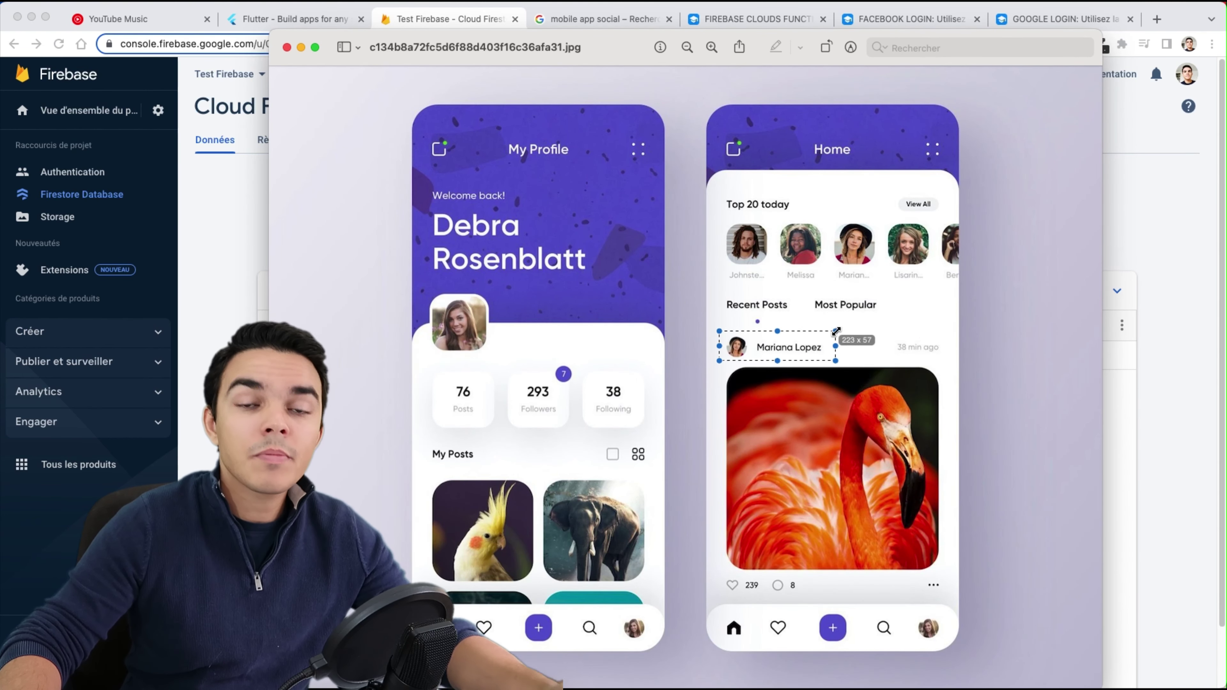
key("super+Tab")
- Add a string field description with the value "Description du post 1" to the first post, and open that field for editing
left_click(767, 416)
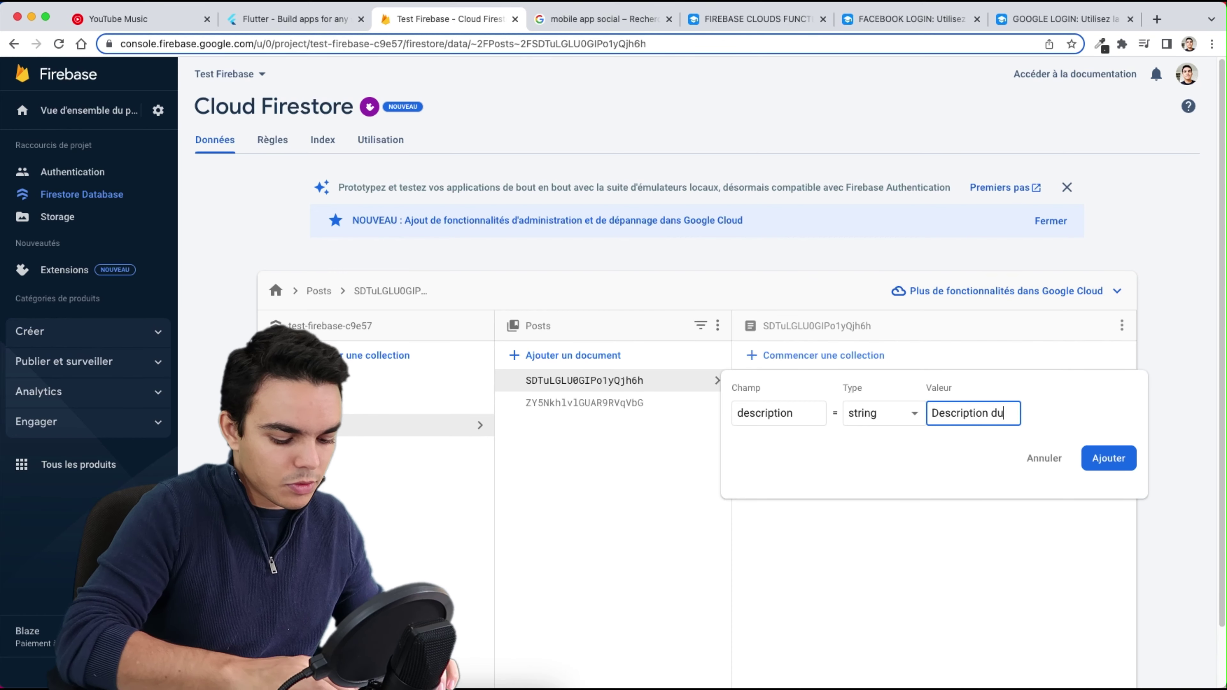
type("1")
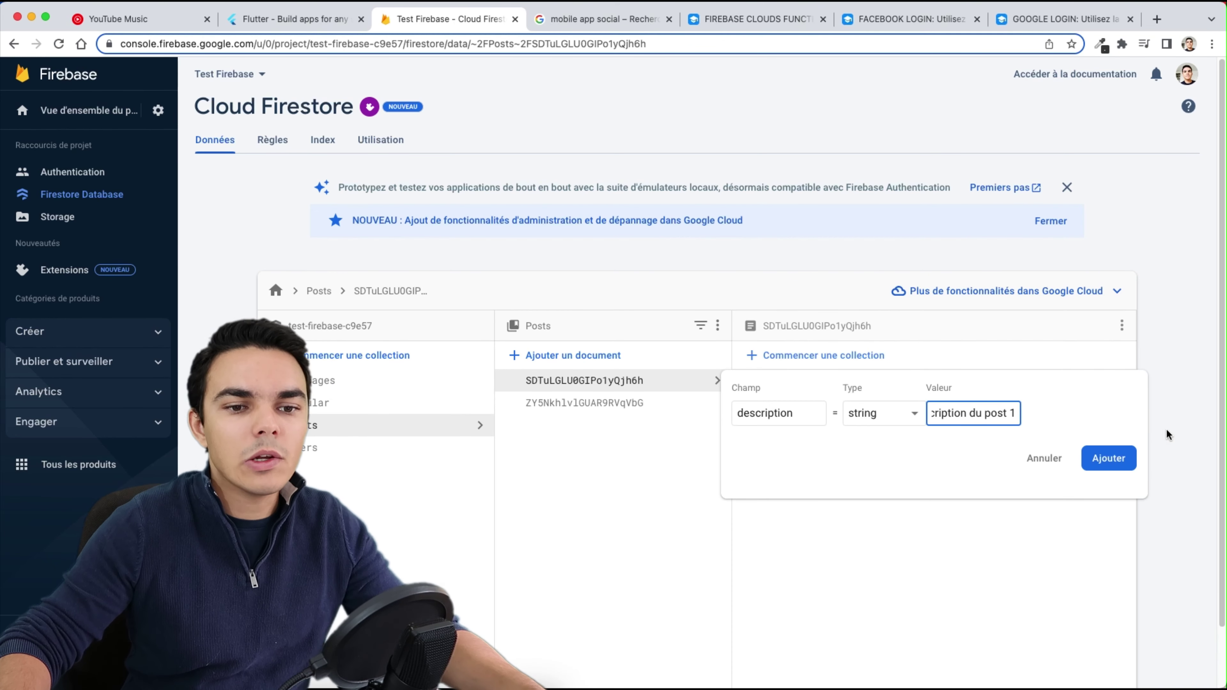
left_click(1120, 465)
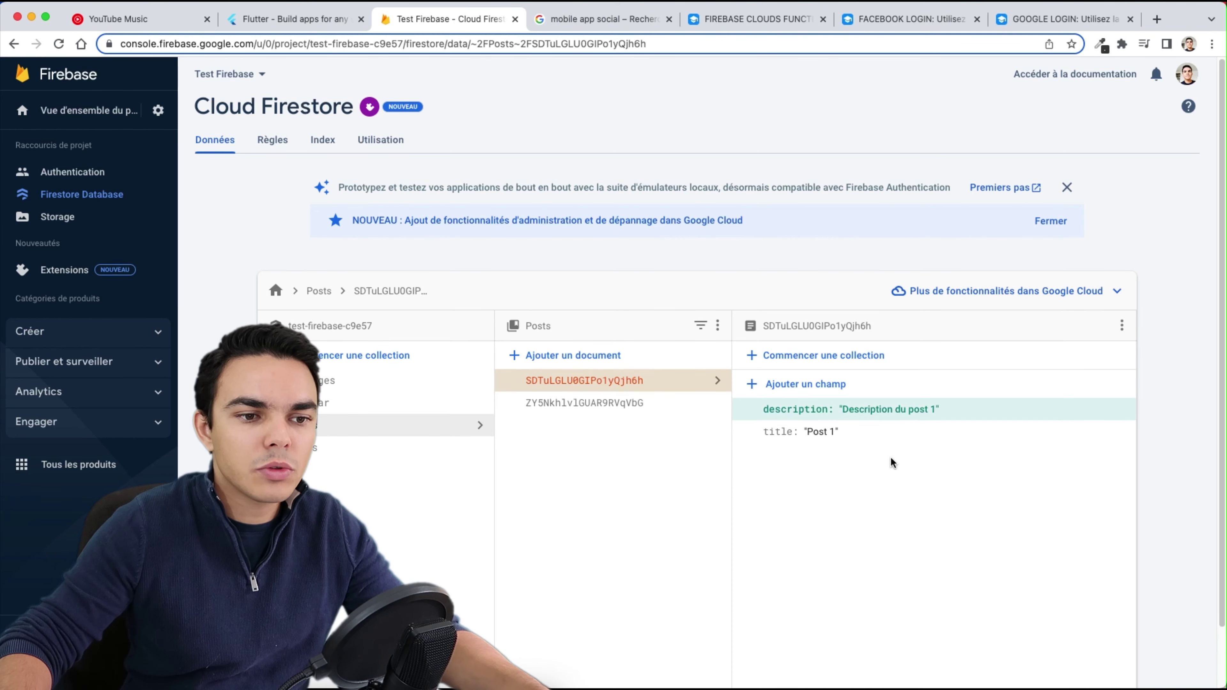
left_click(796, 411)
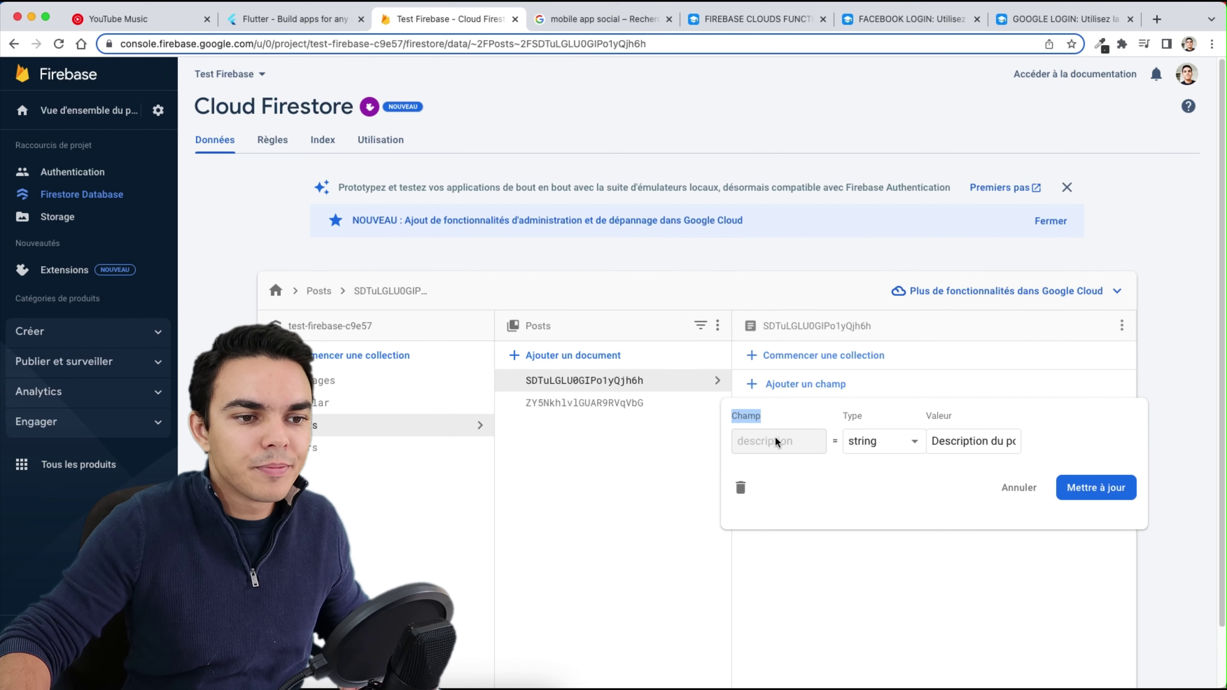
- Add a string field description with the value "Description du post 2" to the second Posts document
left_click(604, 405)
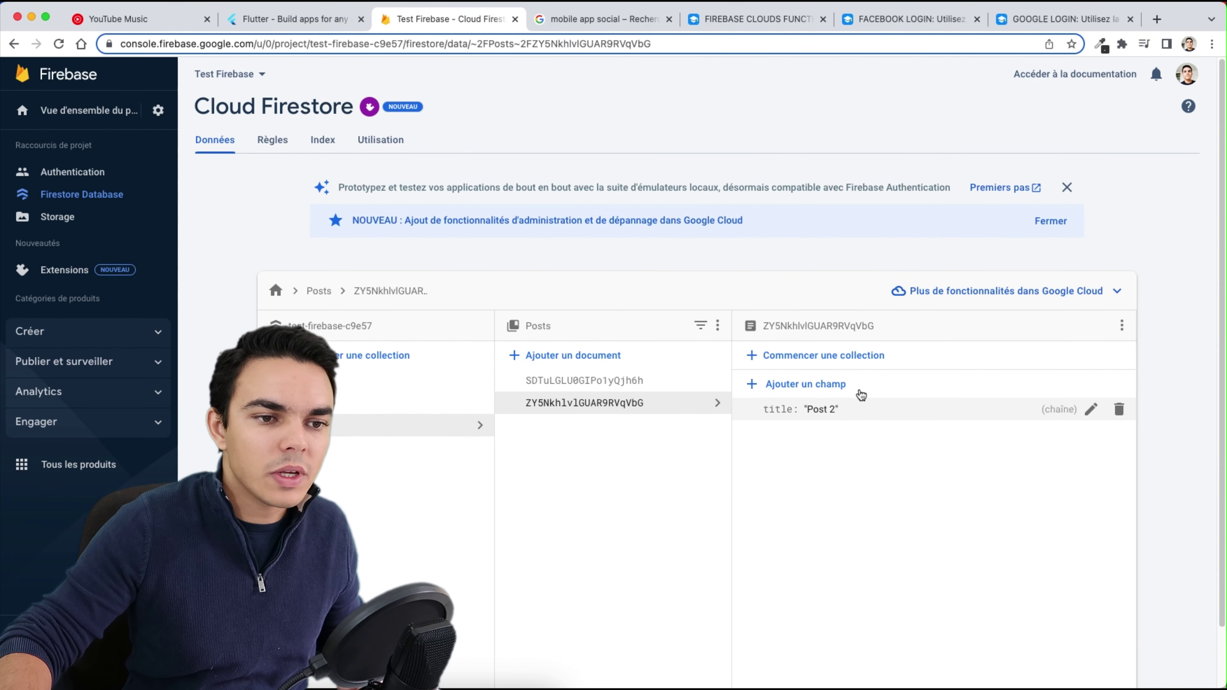
left_click(827, 383)
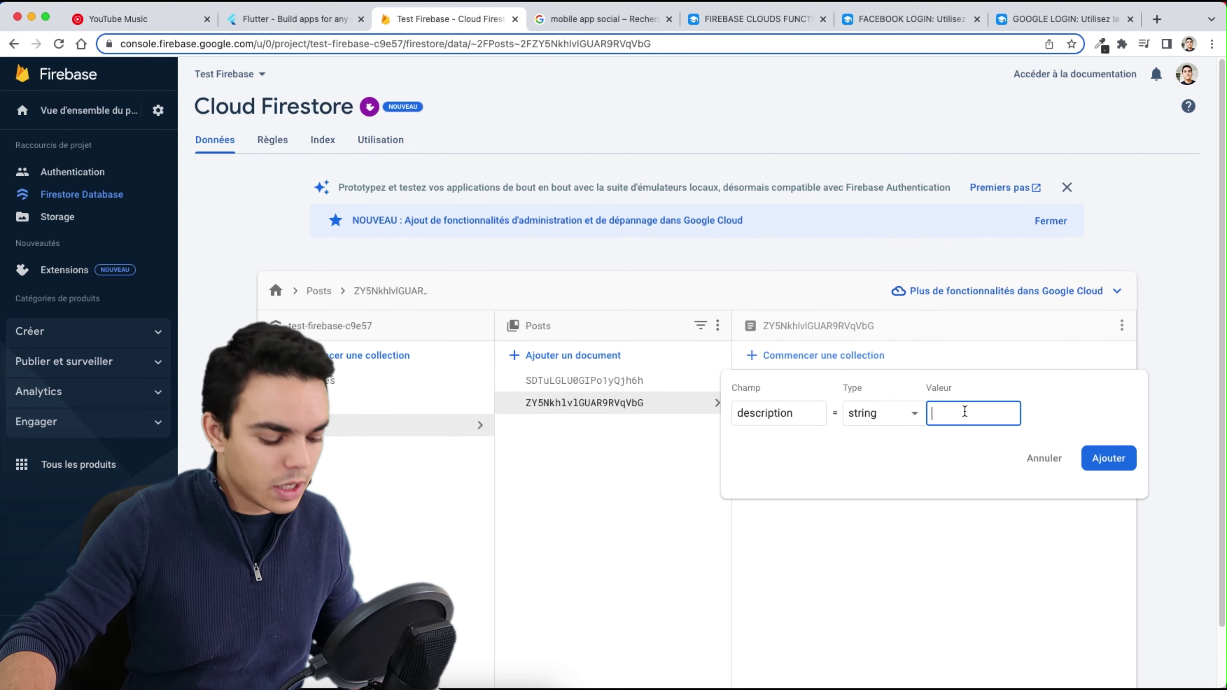
type("Descru")
key("BackSpace")
type("iption du post 2")
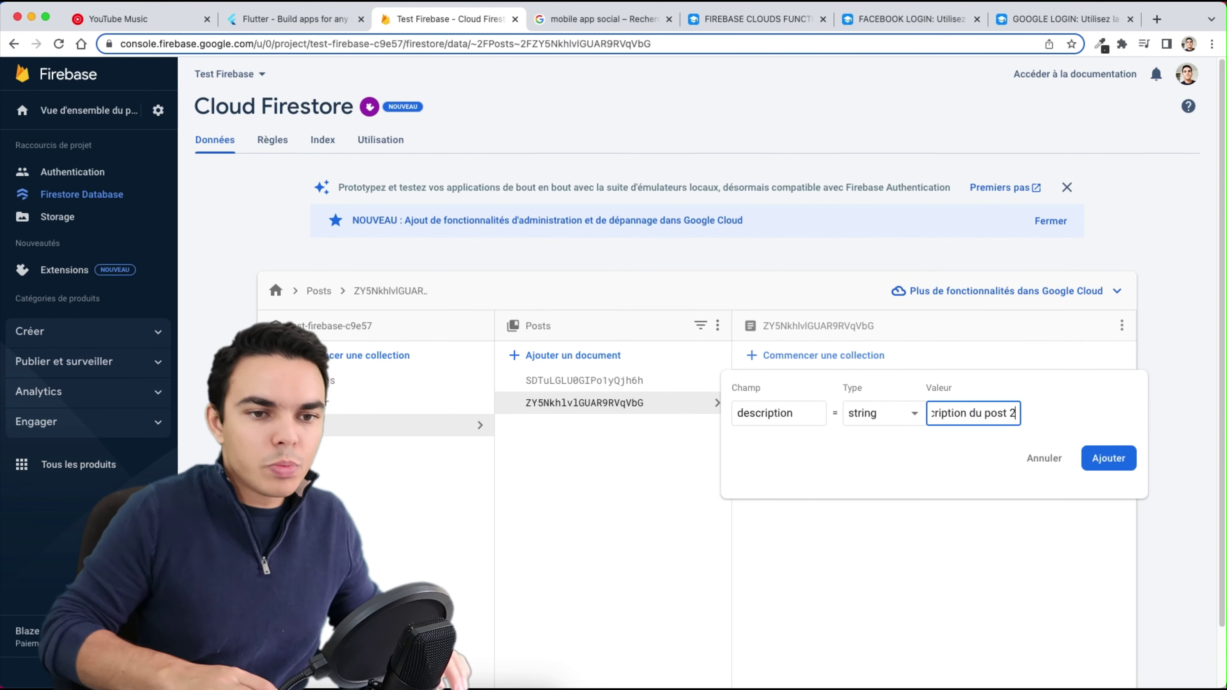
- Switch to the mockup in Preview, move its window aside, outline the post author's photo and name, and return to the Firebase console
key("super+Tab")
left_click_drag(570, 45, 439, 22)
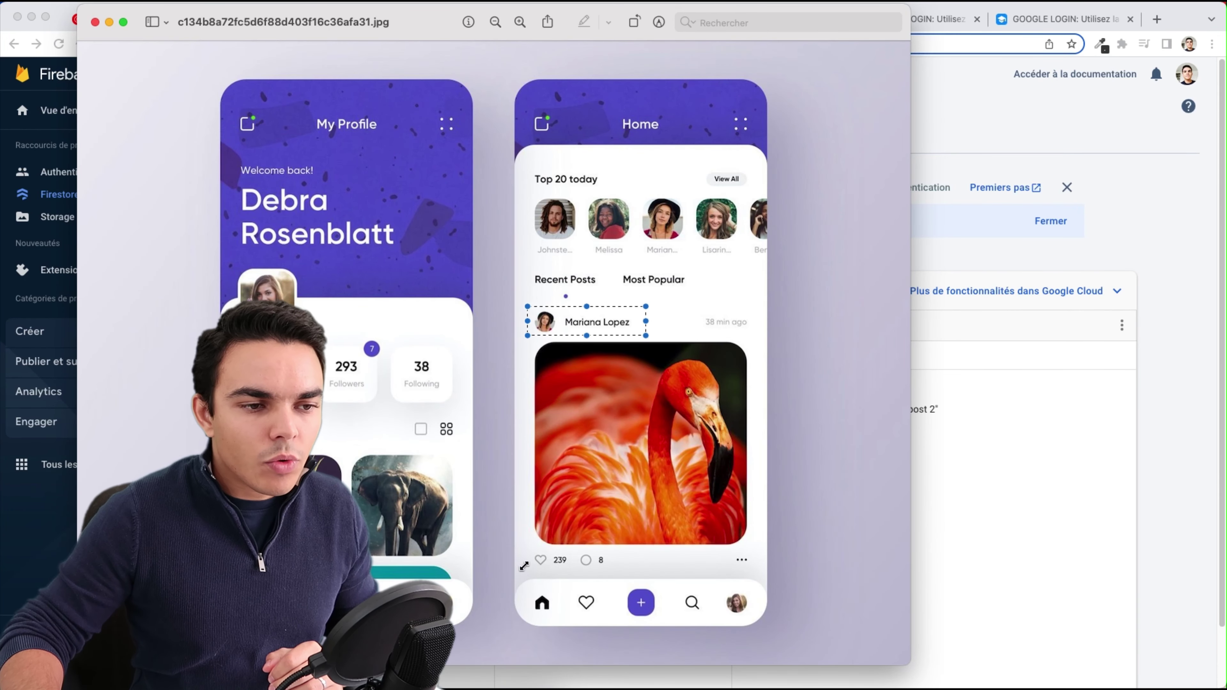
left_click_drag(731, 350, 783, 307)
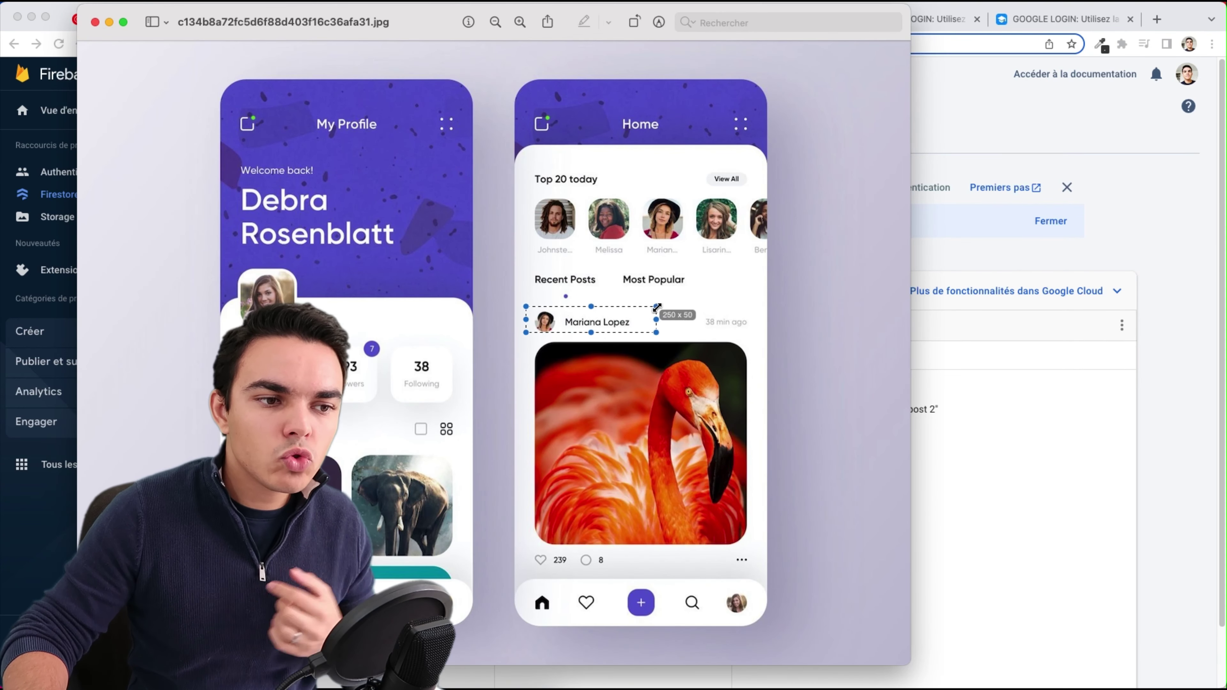
left_click(1103, 485)
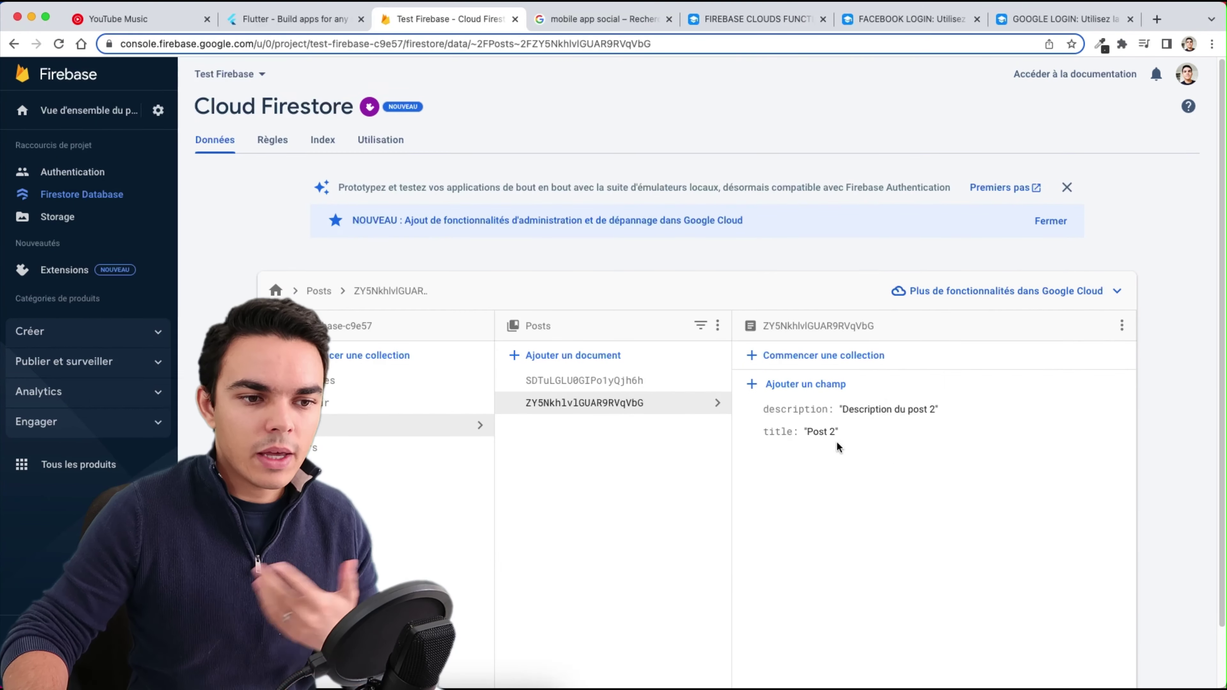
- Add a string field pseudo containing the author's display name to the first Posts document
left_click(594, 378)
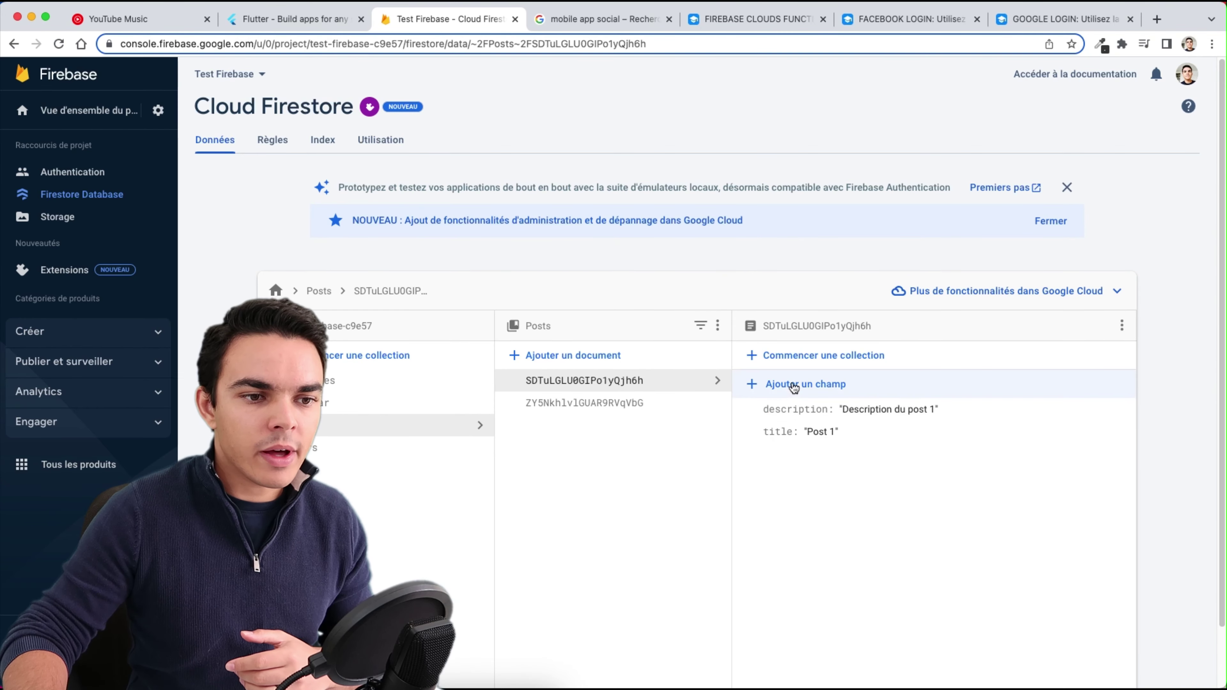
left_click(761, 385)
type("pseudo")
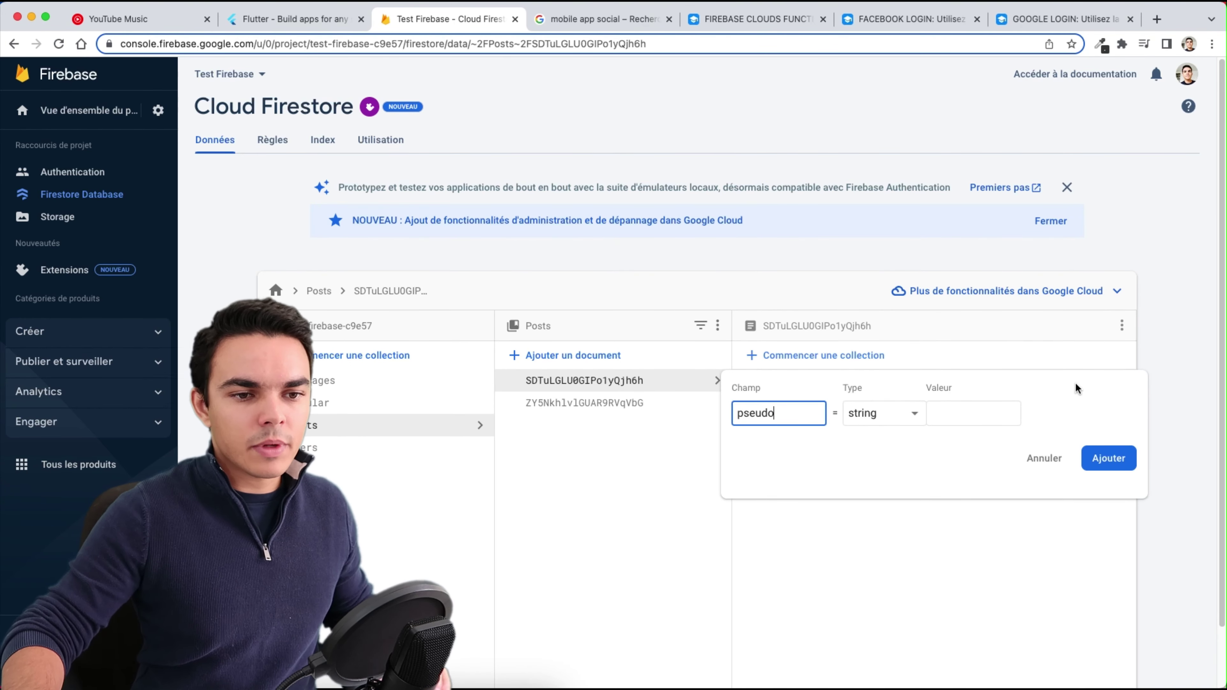
key("Tab")
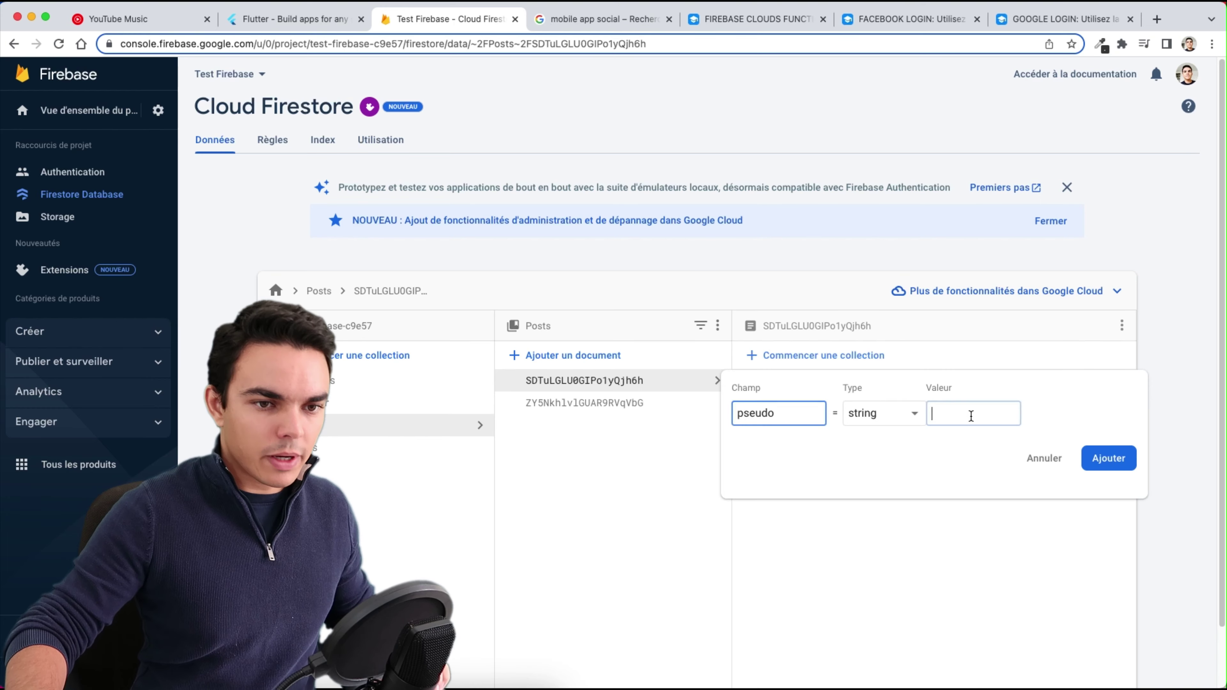
type("Driss AS")
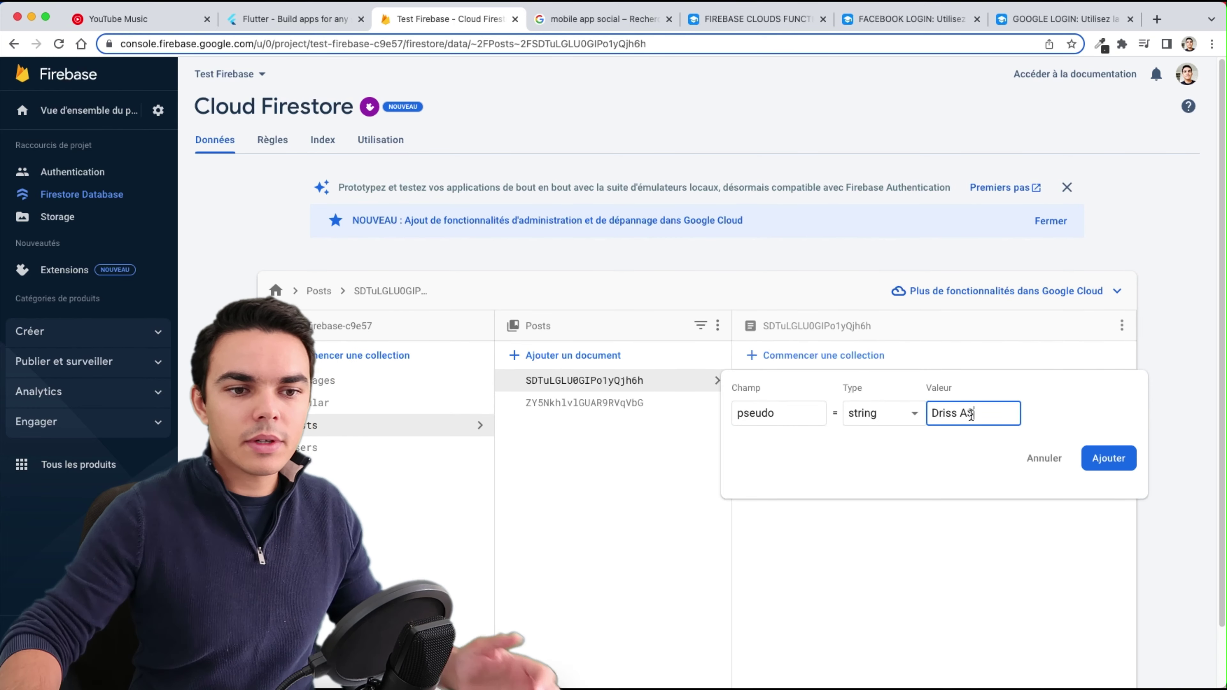
left_click(1108, 458)
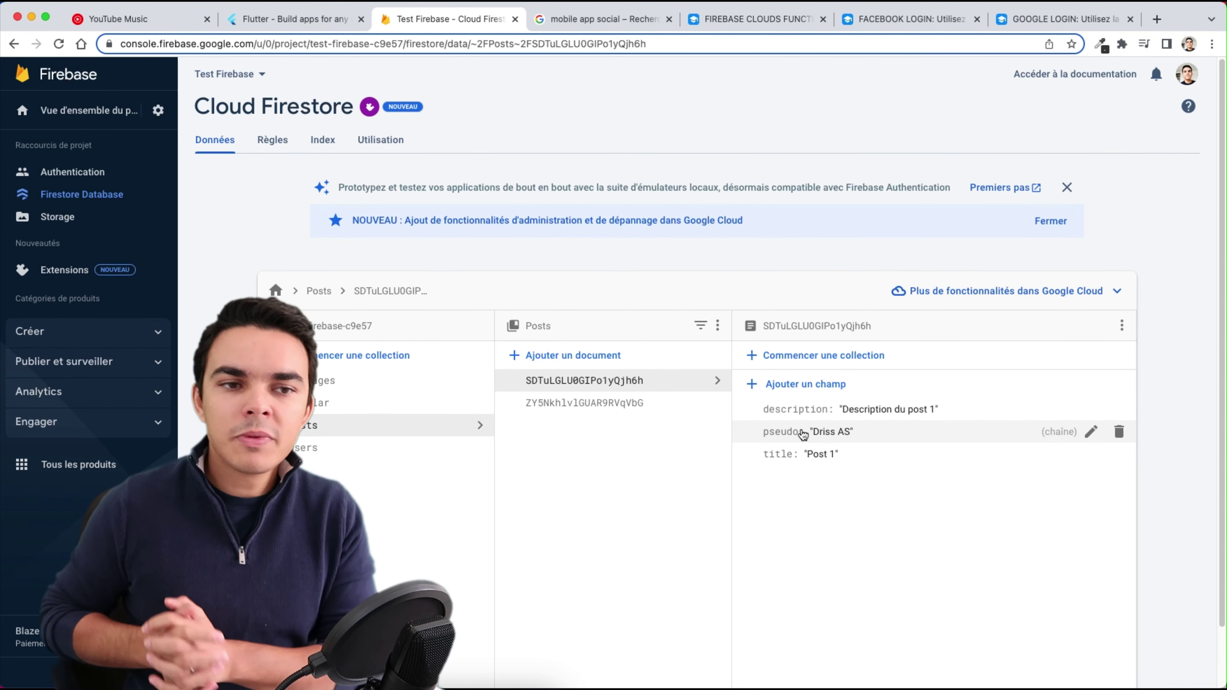
- Update the pseudo field of the second Users document by appending 2 to the display name
left_click(419, 448)
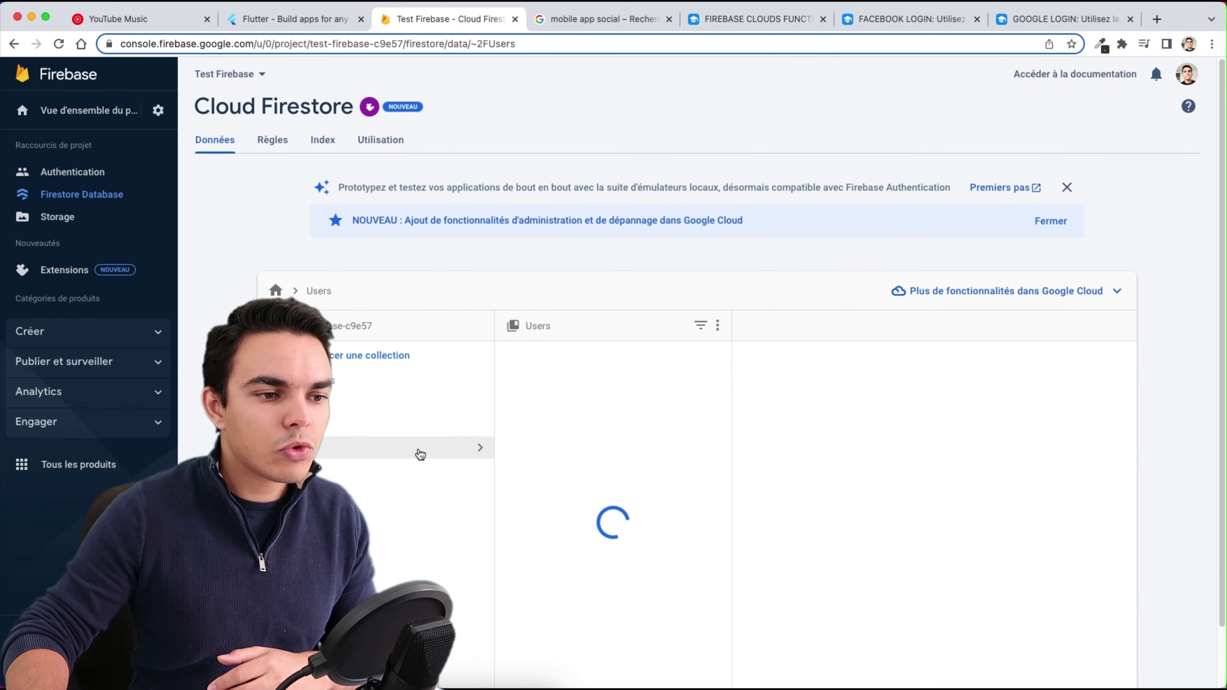
left_click(603, 403)
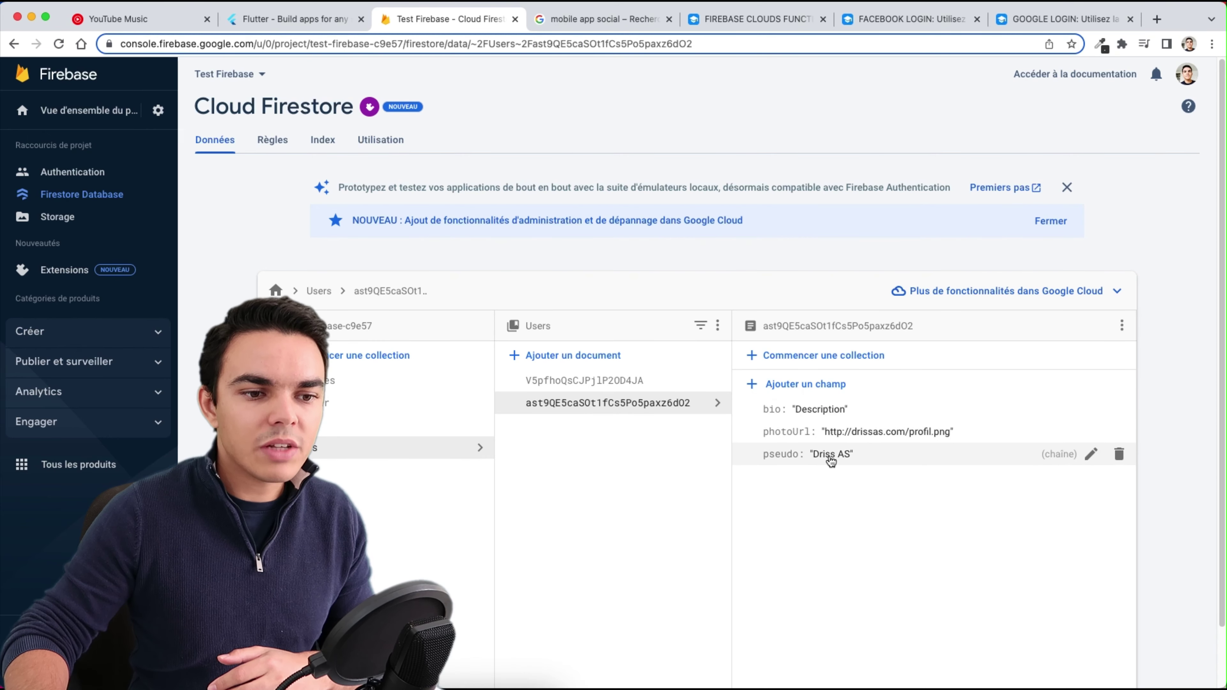
left_click(837, 457)
left_click(990, 485)
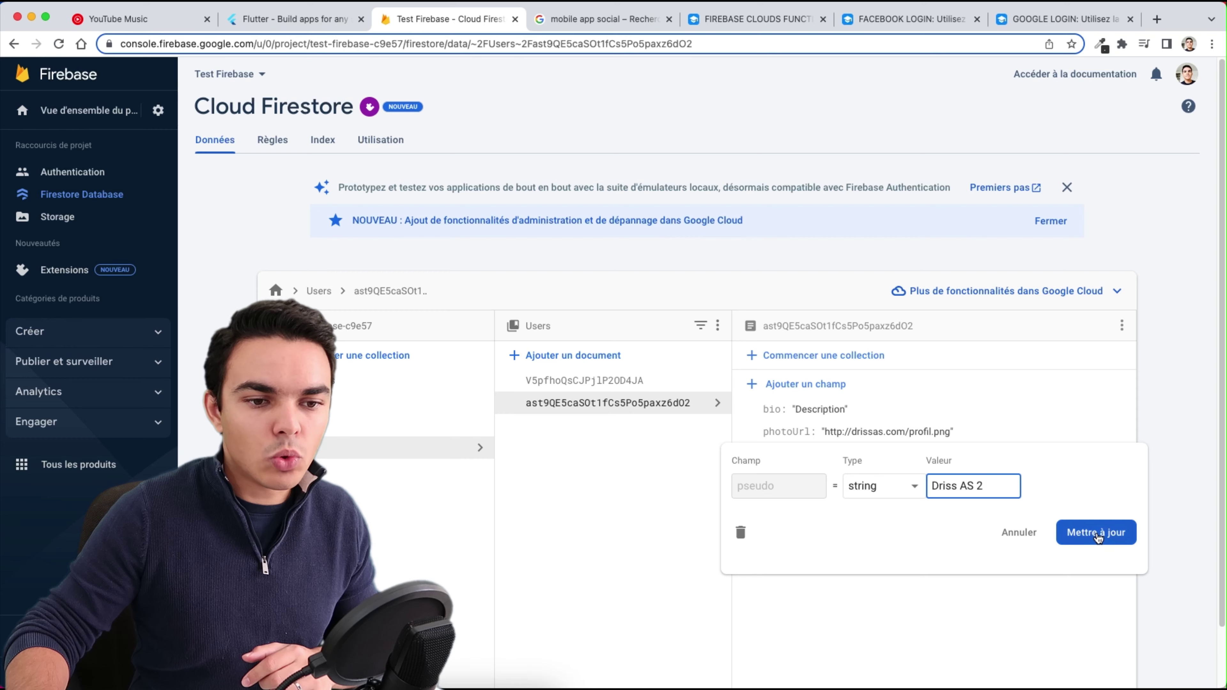
left_click(1077, 532)
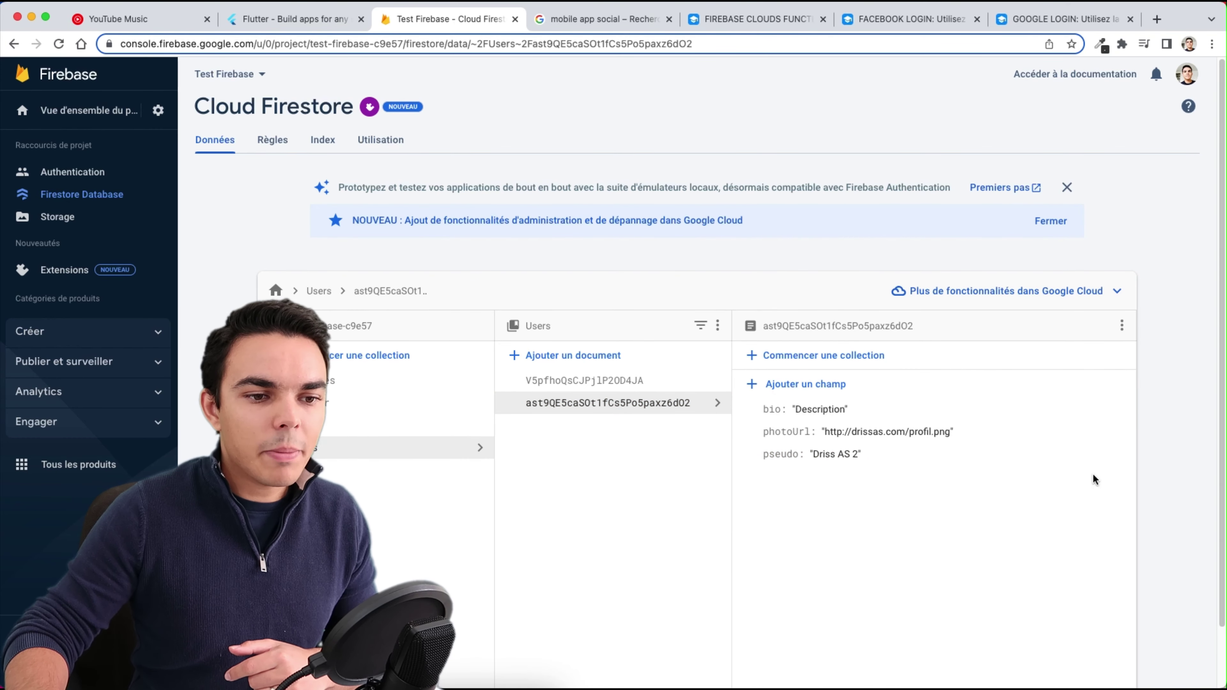
- Delete the pseudo field from the first document of the Posts collection
left_click(329, 425)
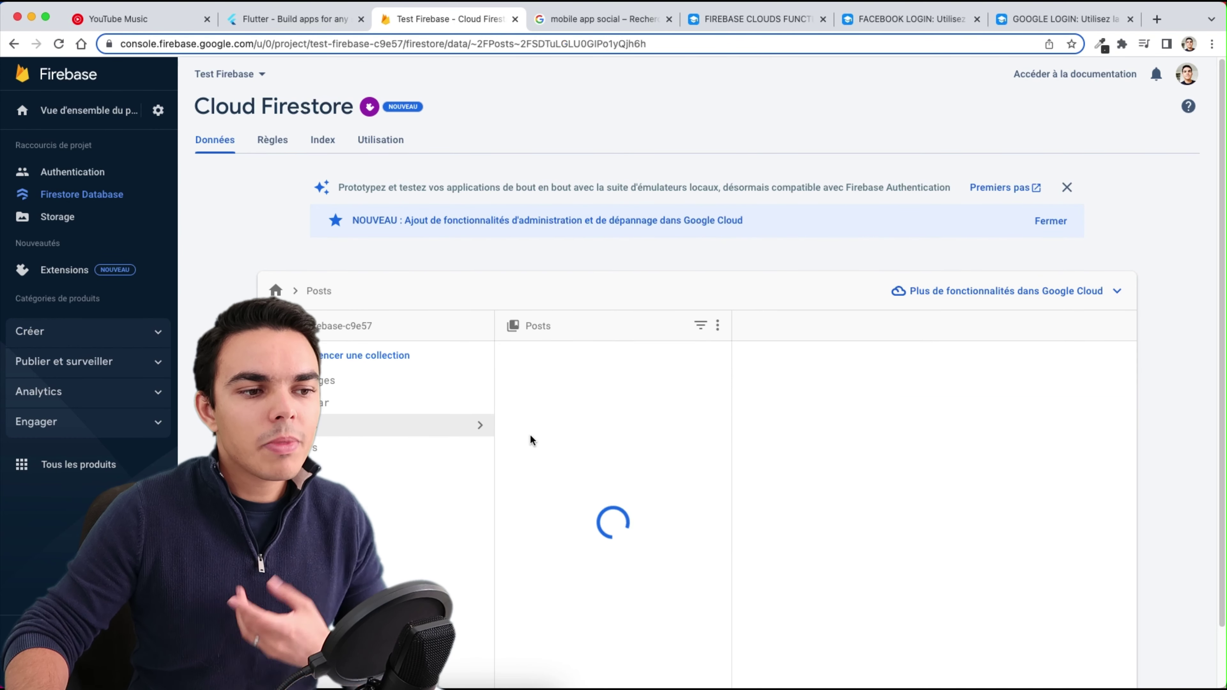
left_click(580, 403)
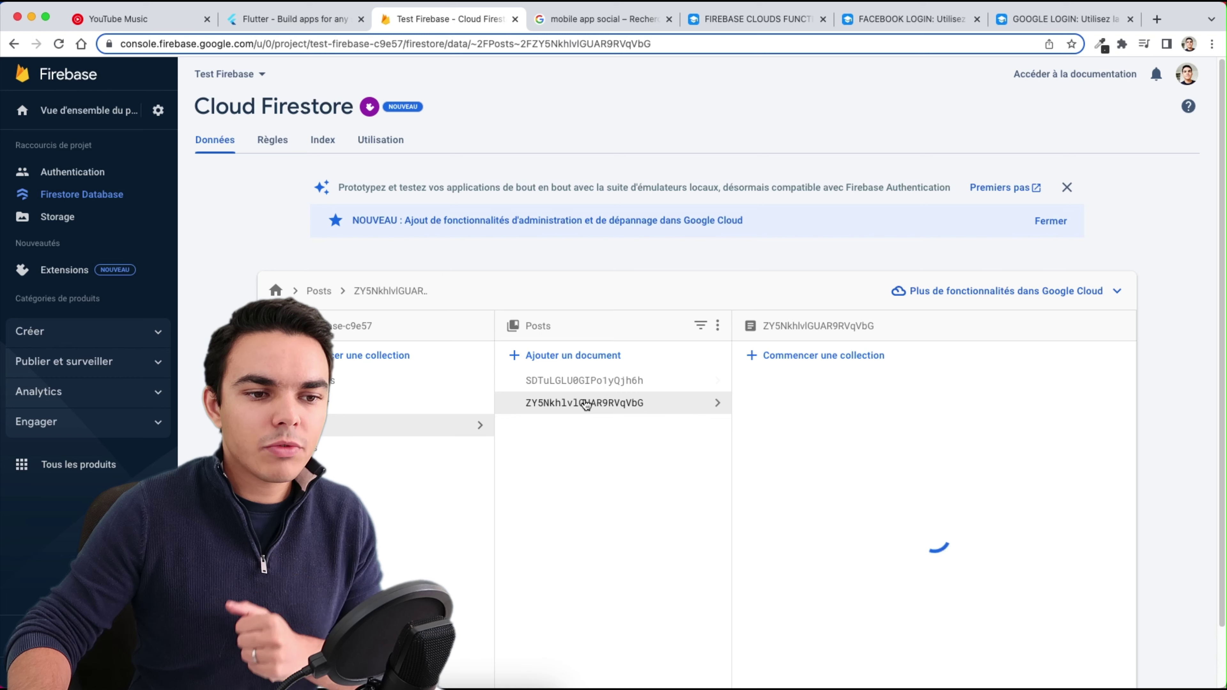
left_click(638, 381)
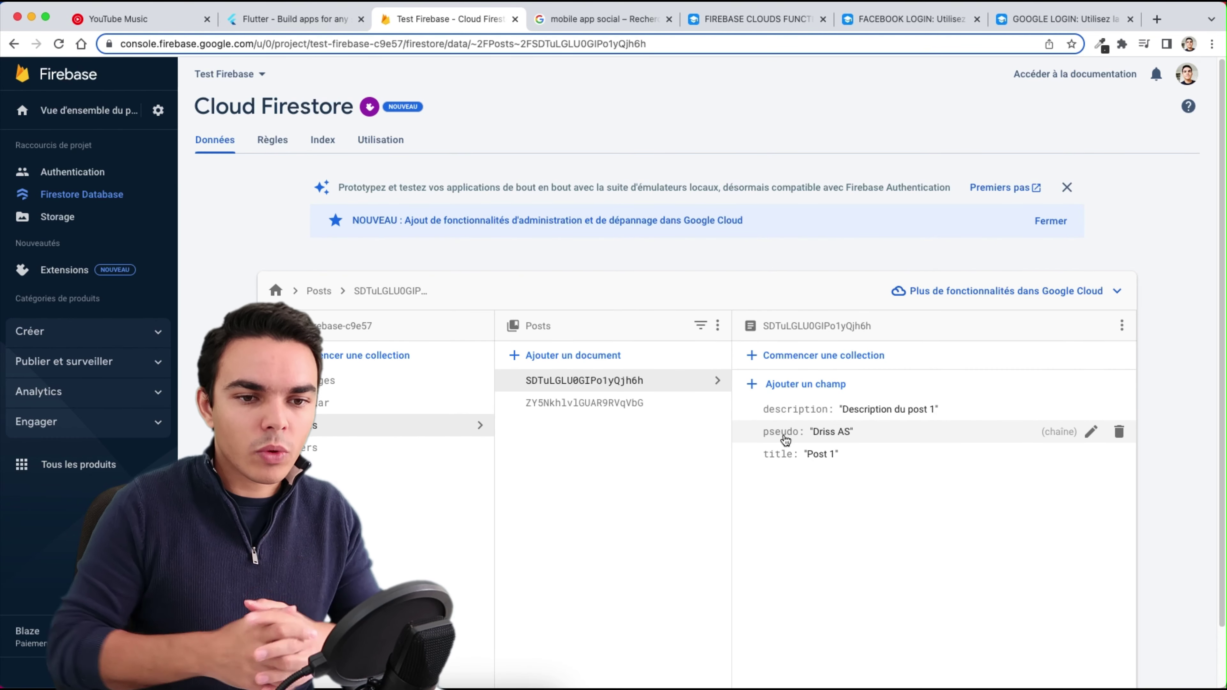
left_click(1118, 433)
left_click(935, 457)
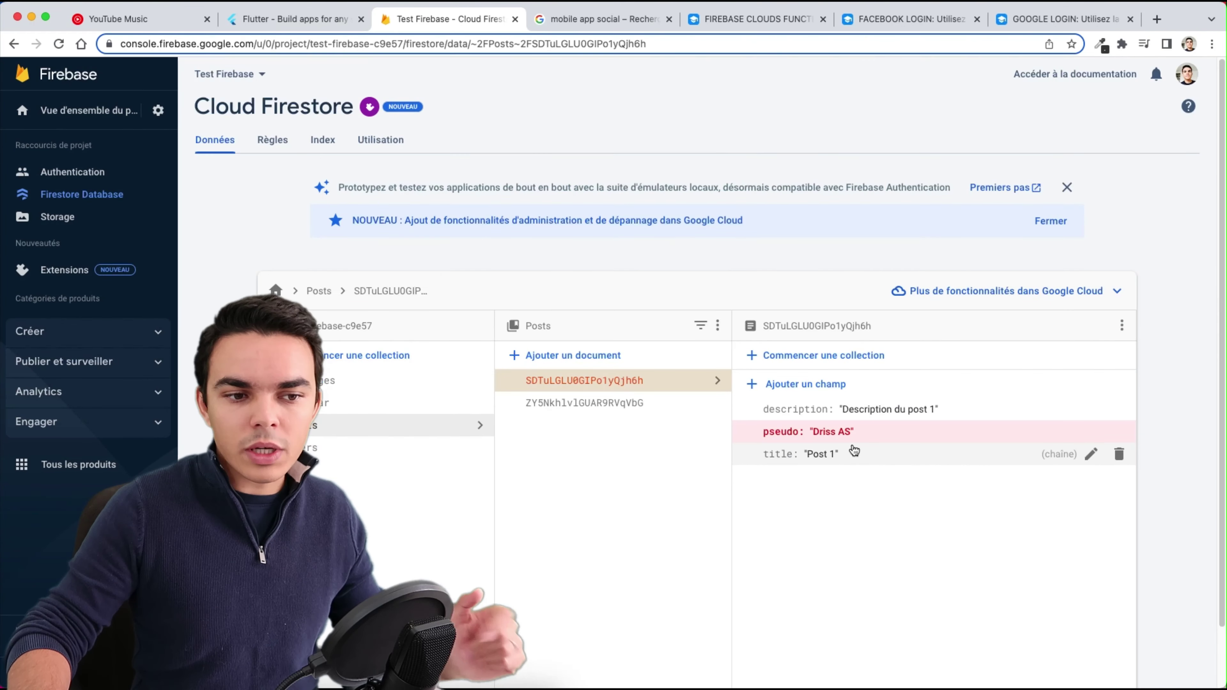
- Add a string field userID holding a made-up placeholder ID to the first Posts document
left_click(800, 384)
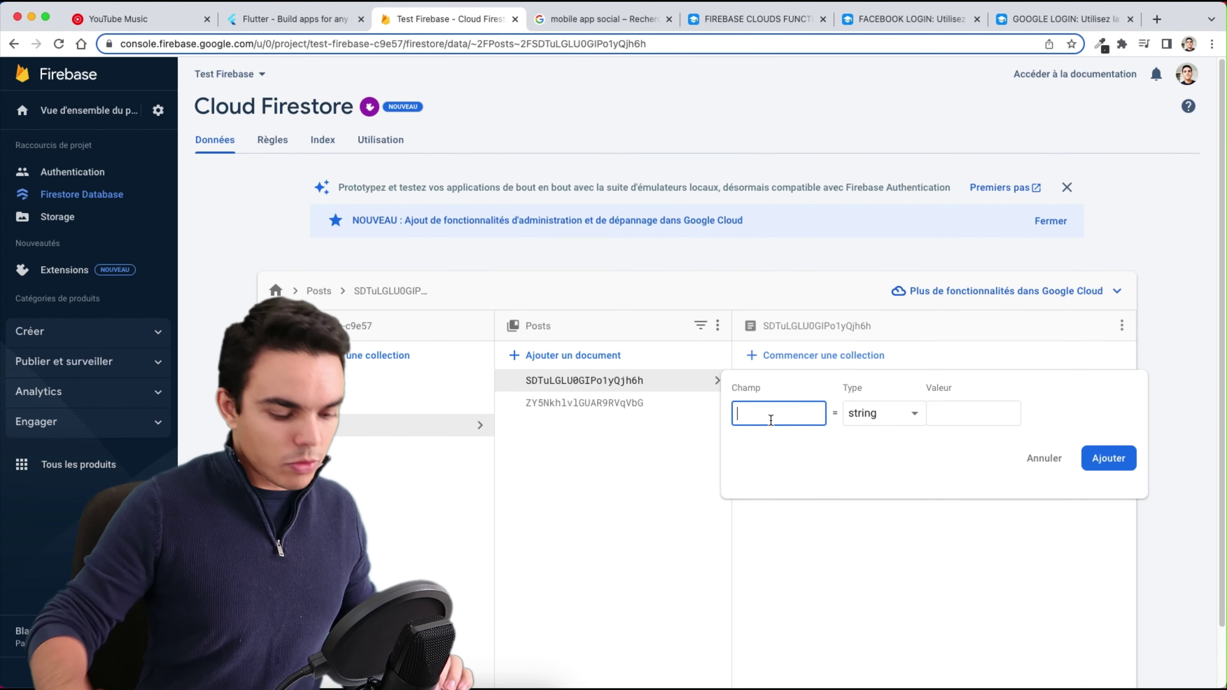
type("userID")
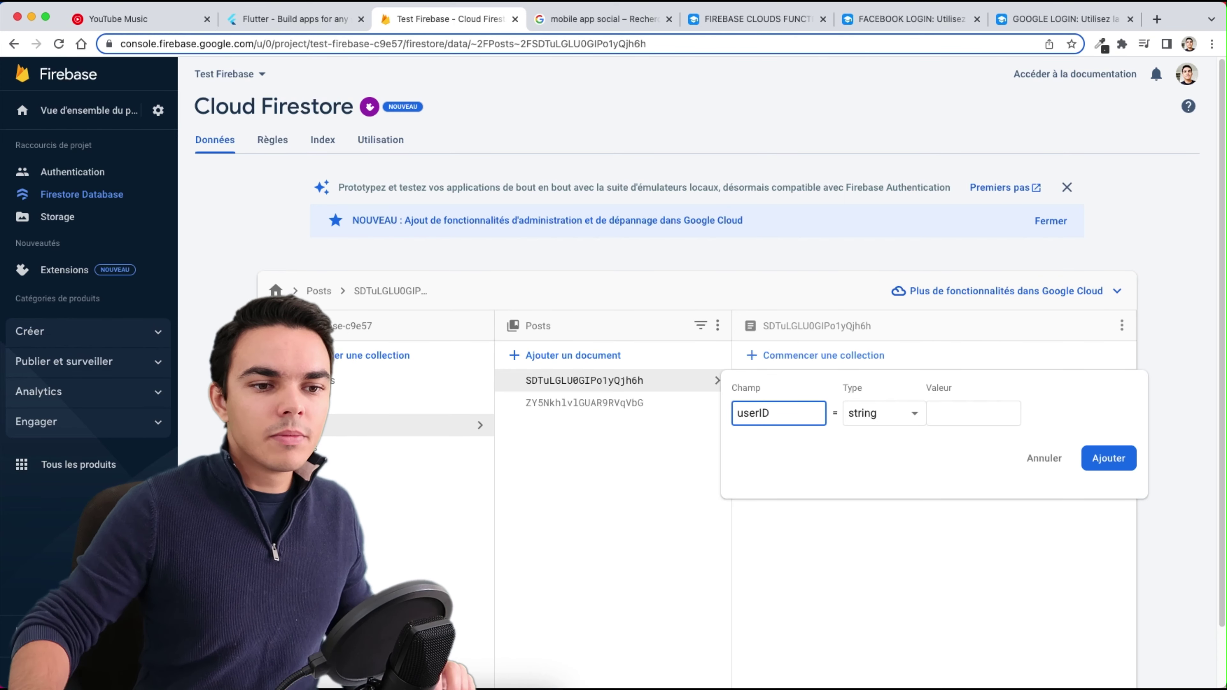
left_click(983, 414)
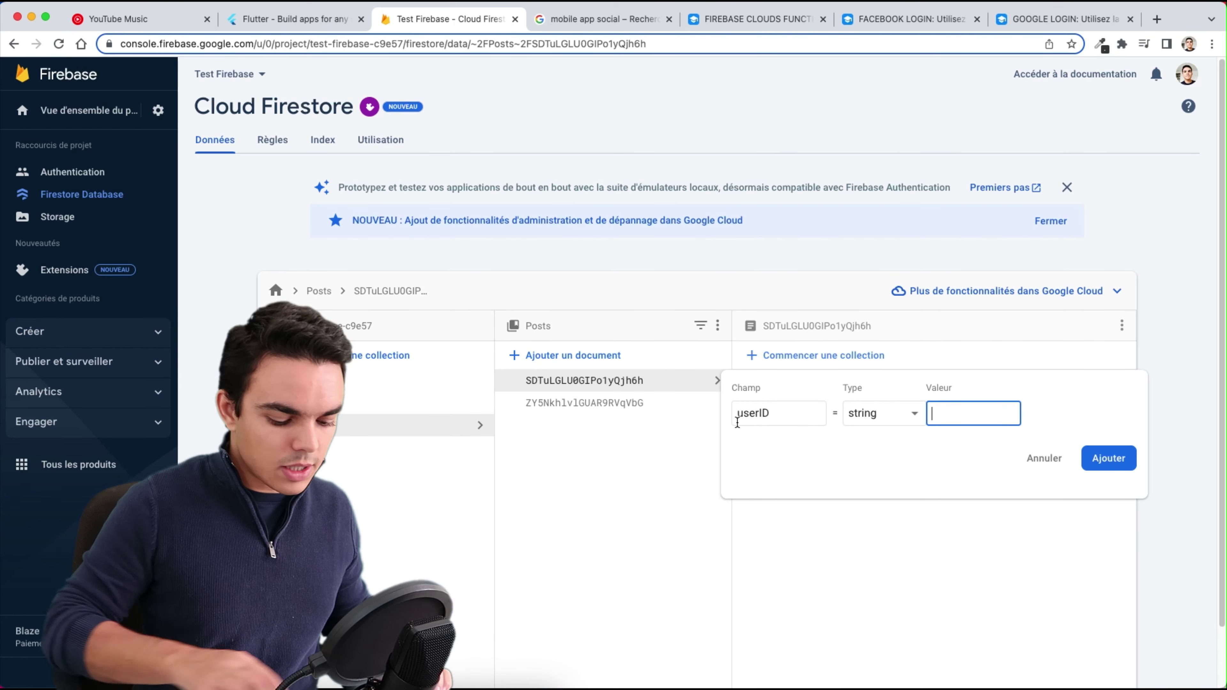
type("76TU87YD99UUF")
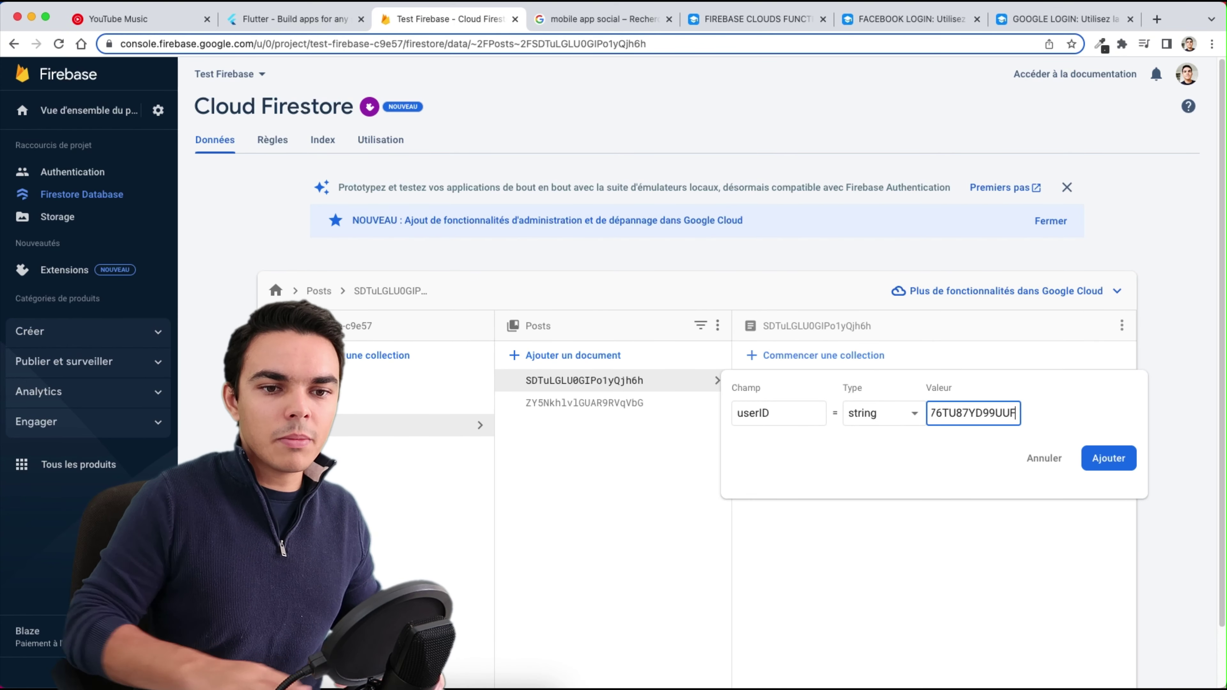
key("Return")
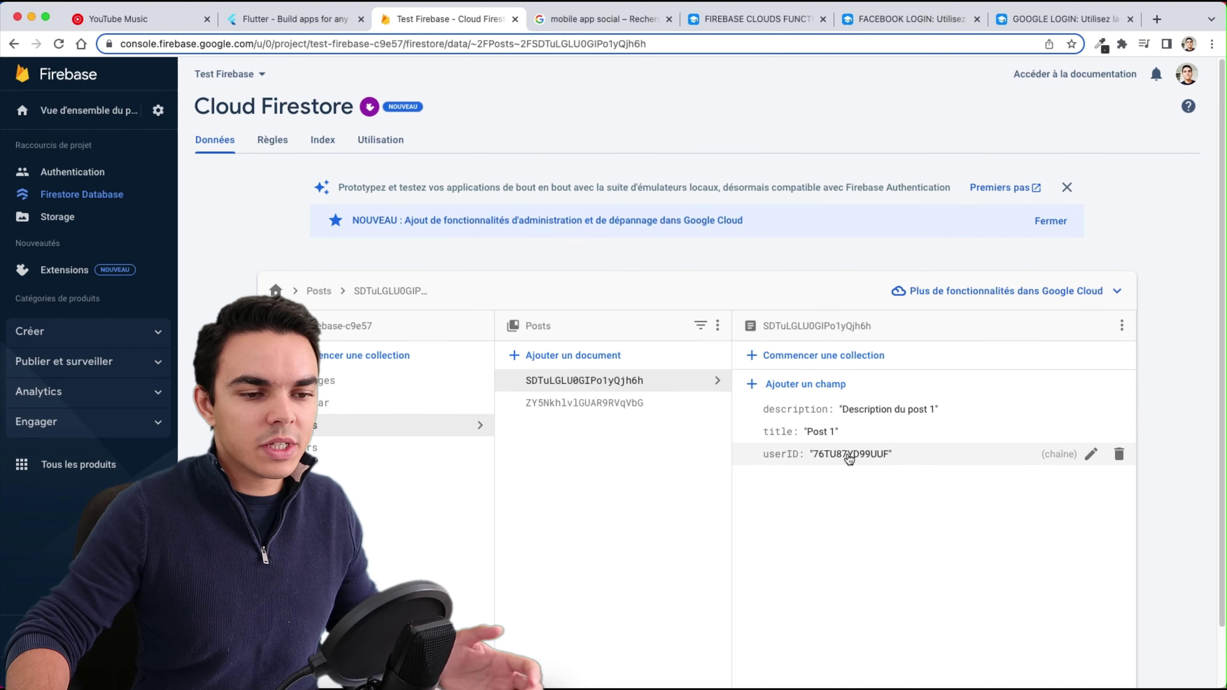
- Copy the second Users document's ID and set it as the userID value of the first Posts document
left_click(411, 448)
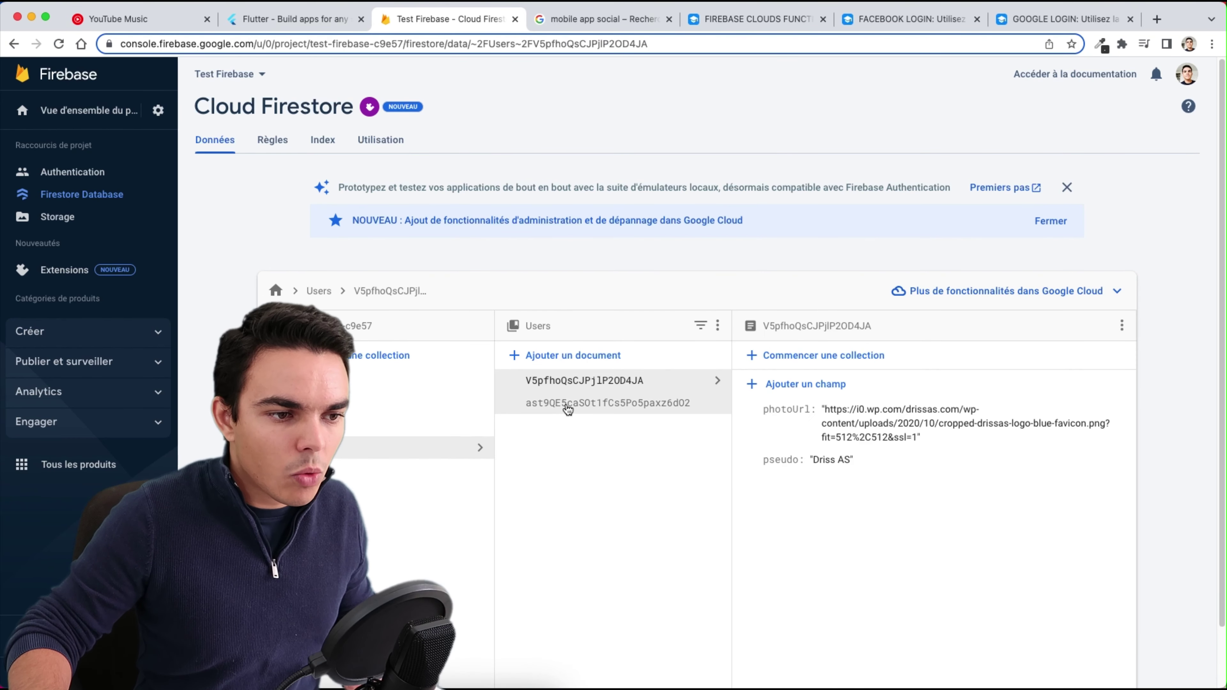
right_click(567, 409)
left_click(338, 425)
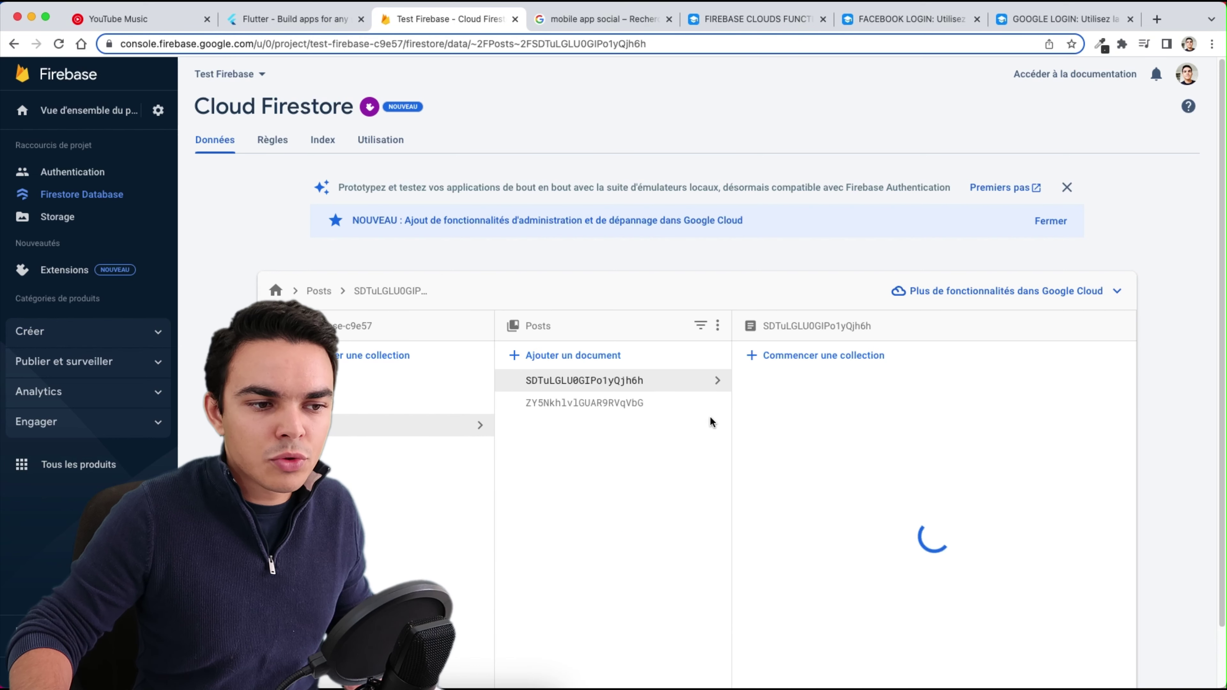
left_click(619, 404)
left_click(675, 386)
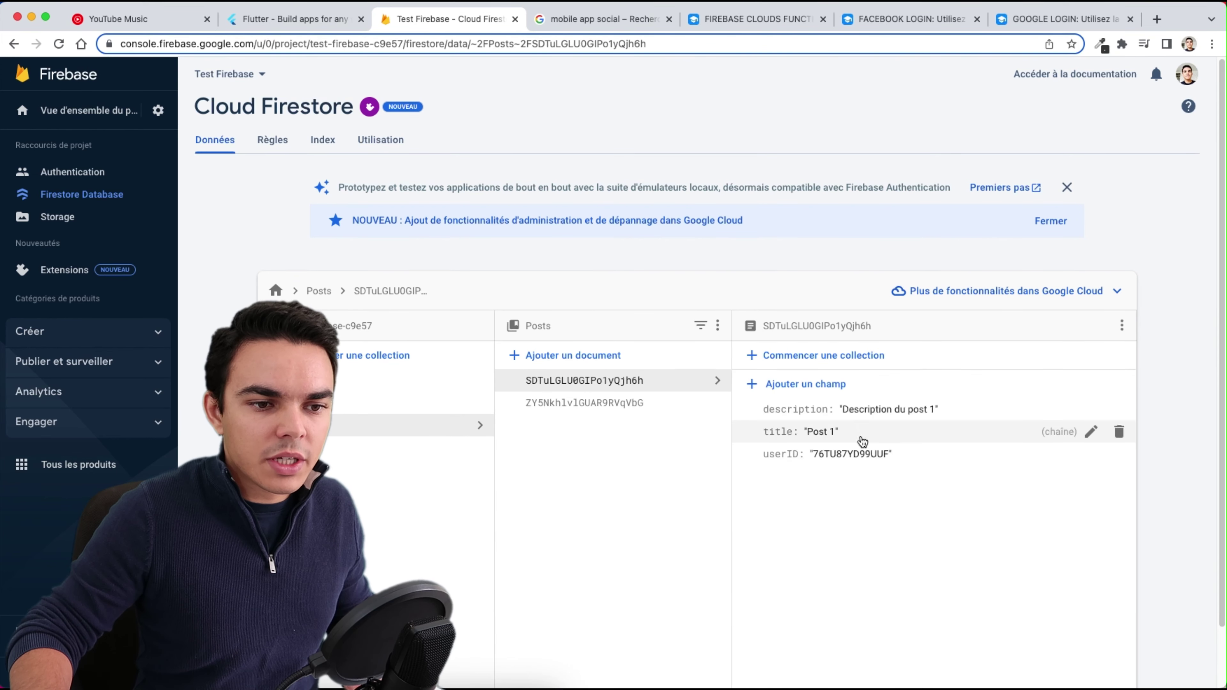
left_click(1093, 458)
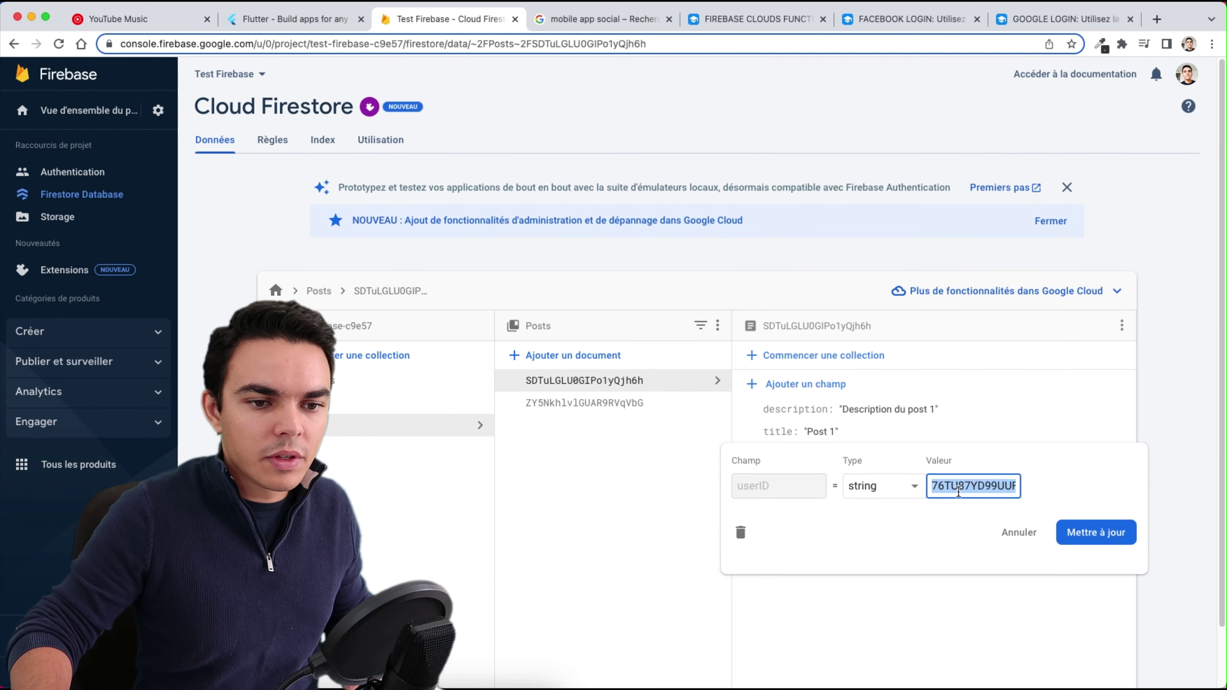
left_click(1119, 533)
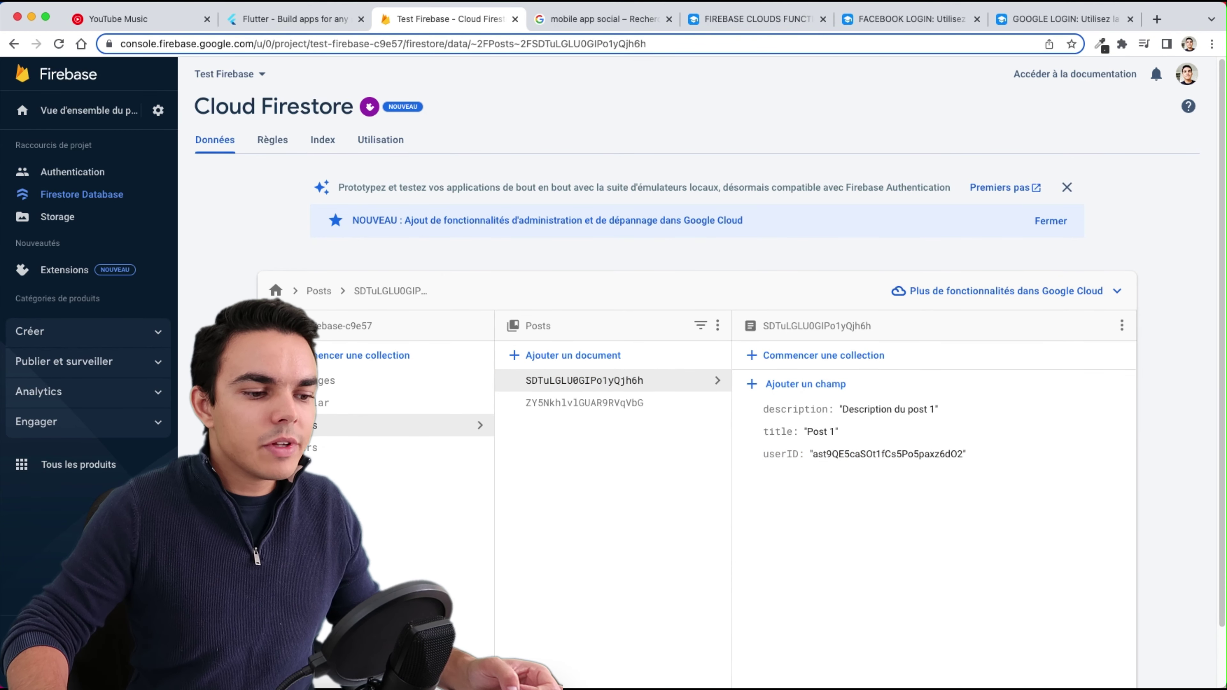
- Outline the recent post and its author's photo and name on the mockup in Preview, and return to the Firebase console
left_click(479, 675)
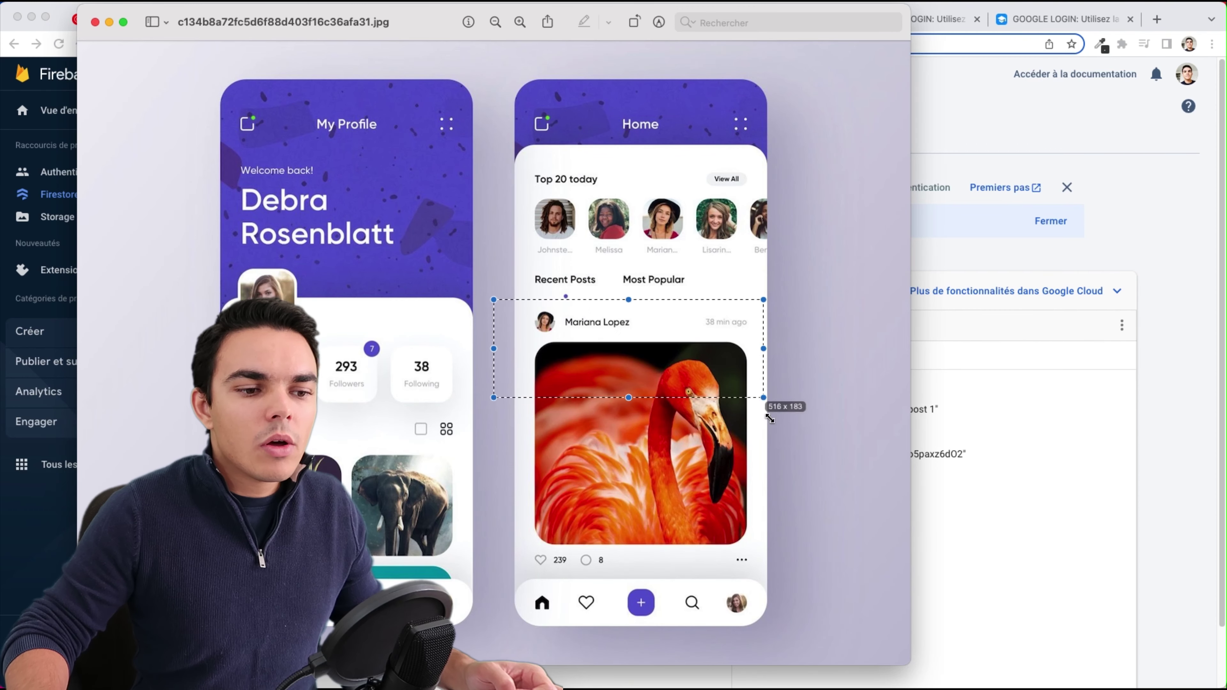
left_click_drag(769, 418, 801, 575)
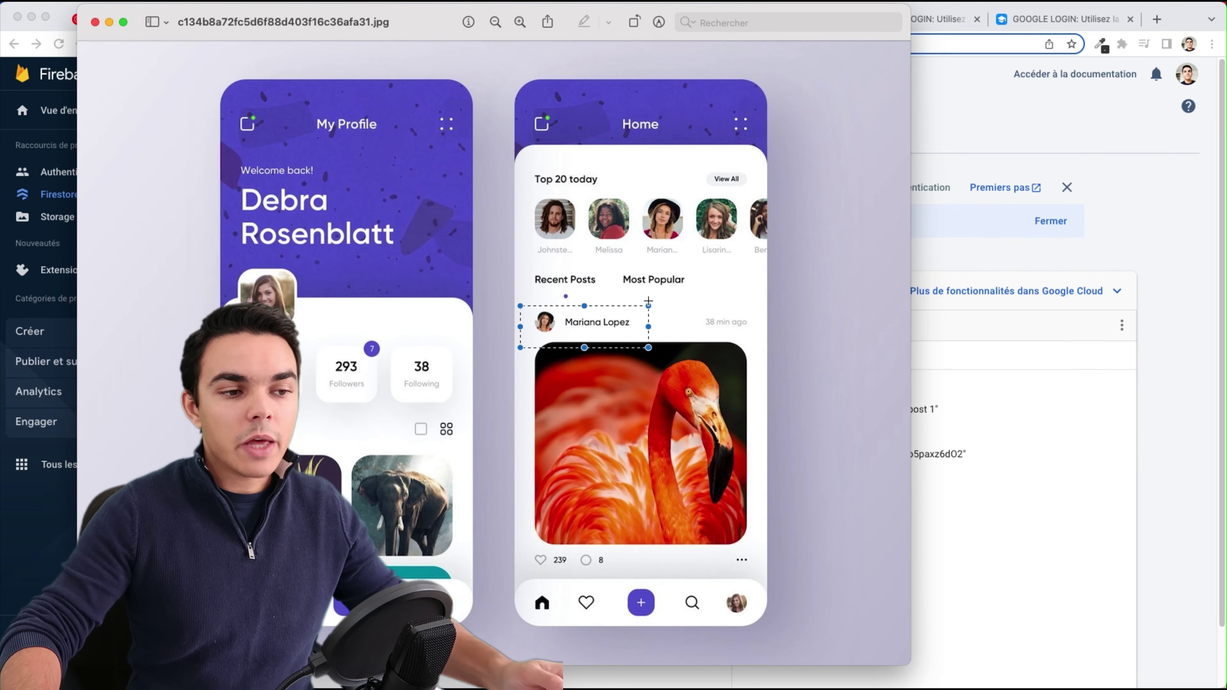
left_click(1014, 515)
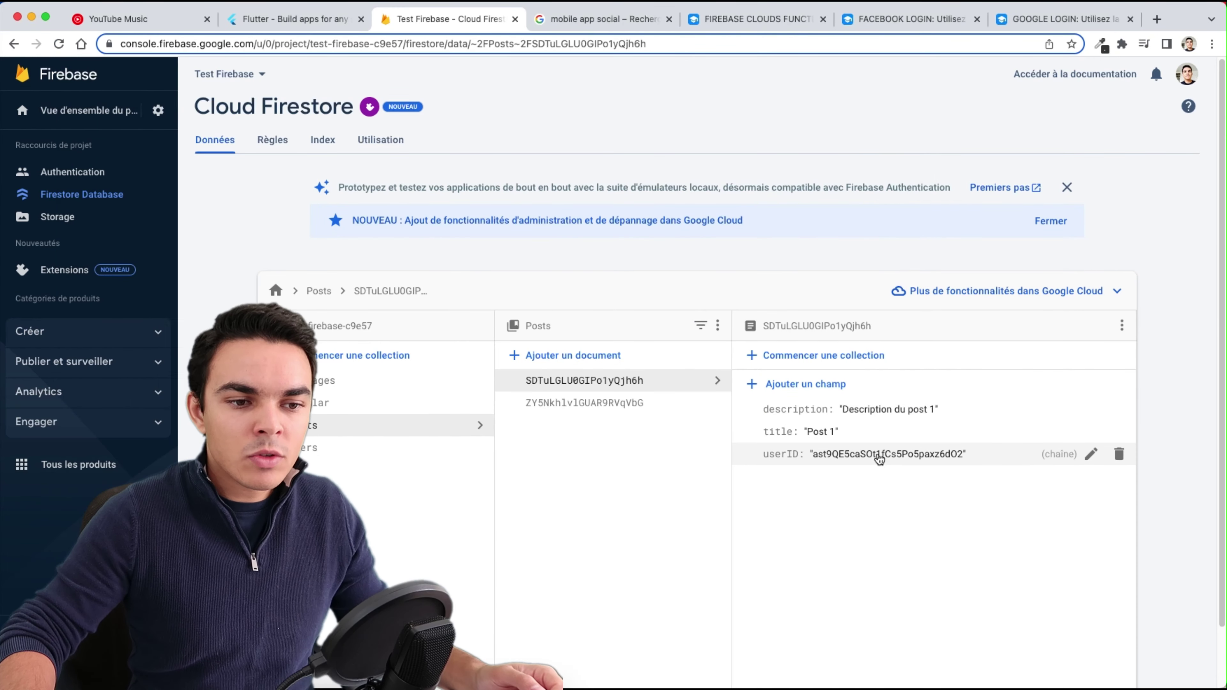
- Compare the second Users document with the Preview mockup and the userID reference in the first Posts document
left_click(377, 447)
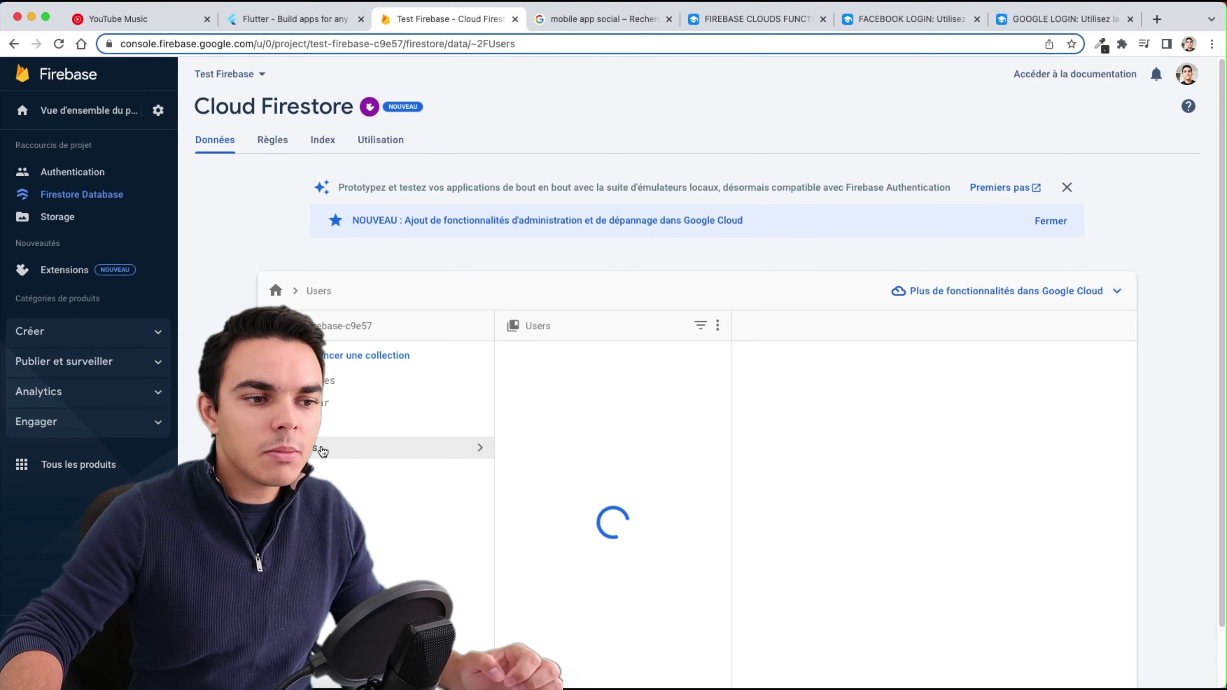
left_click(558, 403)
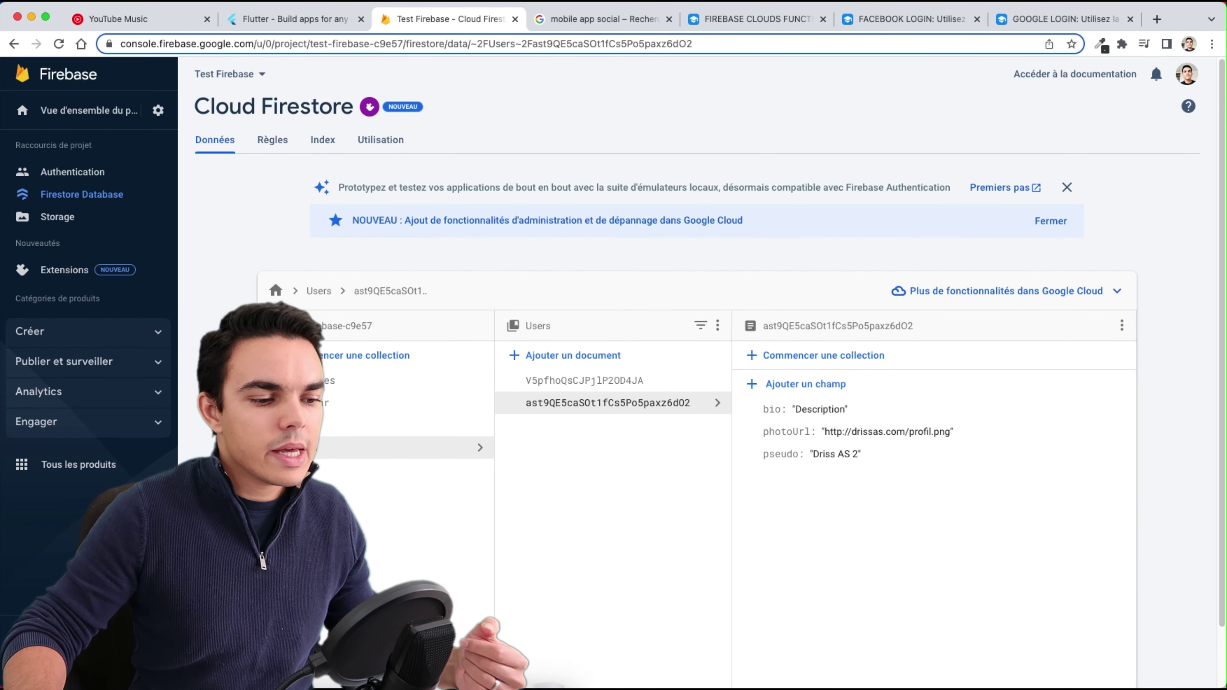
key("super+Tab")
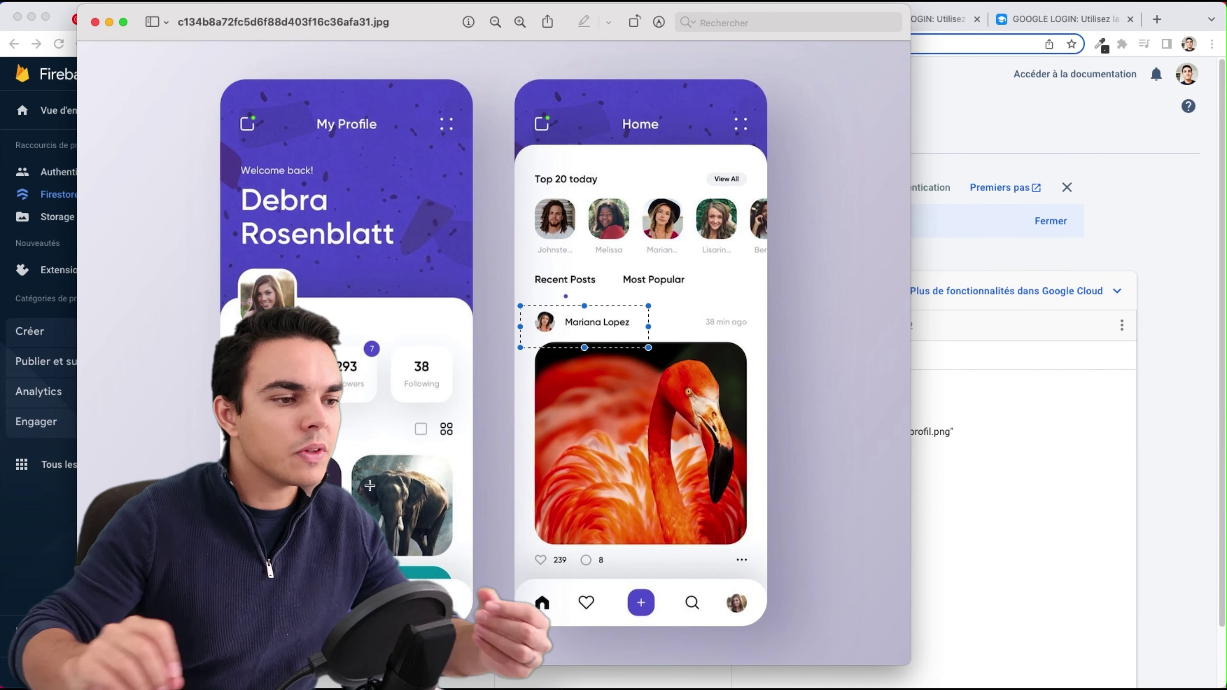
left_click(1131, 501)
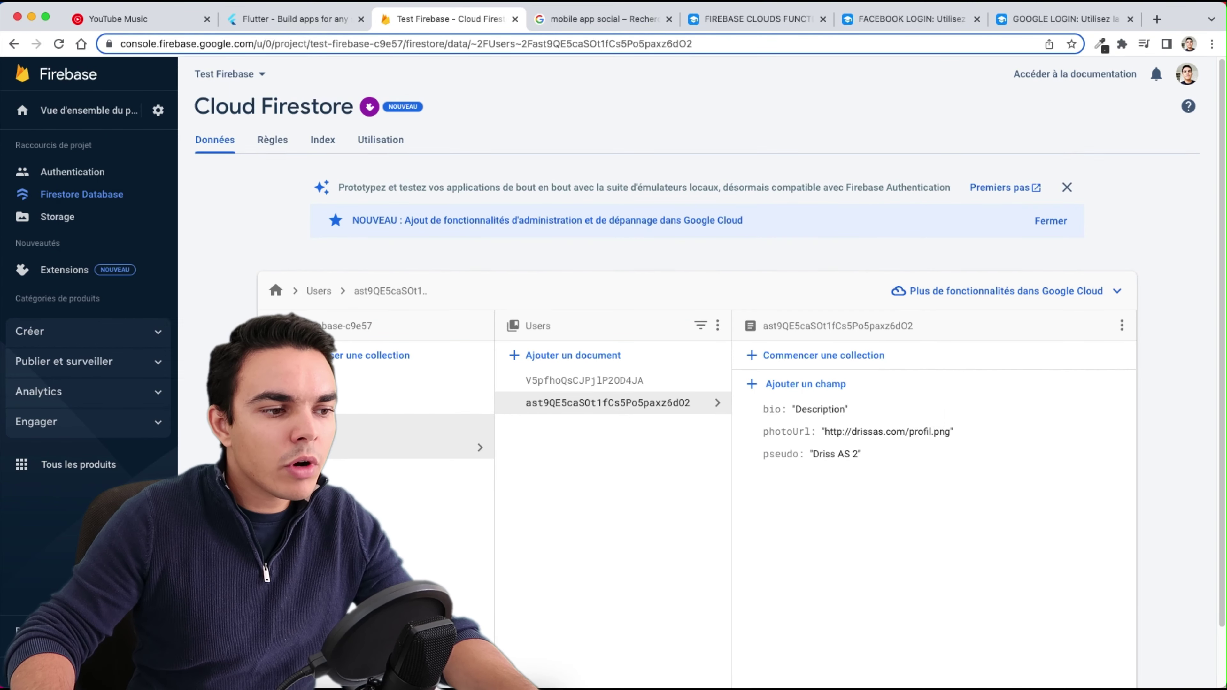
left_click(333, 426)
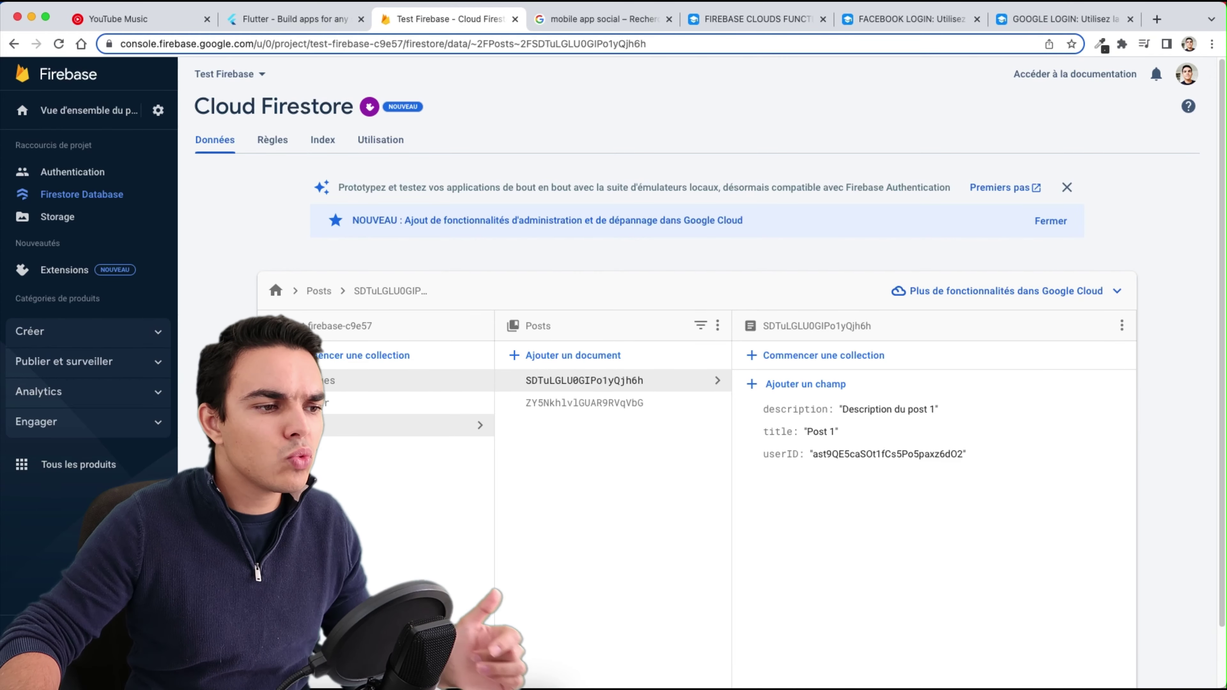
- Open the Messages collection, and review the app demo and configuration section on the Firebase Clouds Functions course page
left_click(377, 380)
left_click(758, 19)
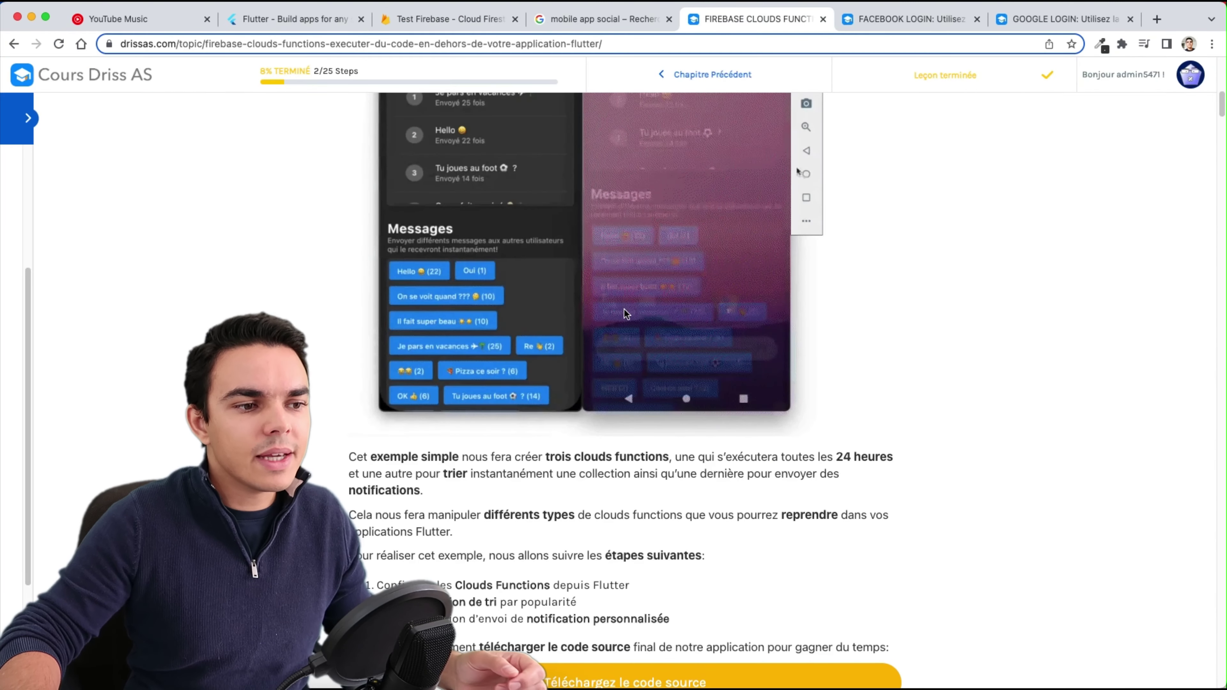
scroll(615, 270, "down", 3)
scroll(616, 271, "up", 5)
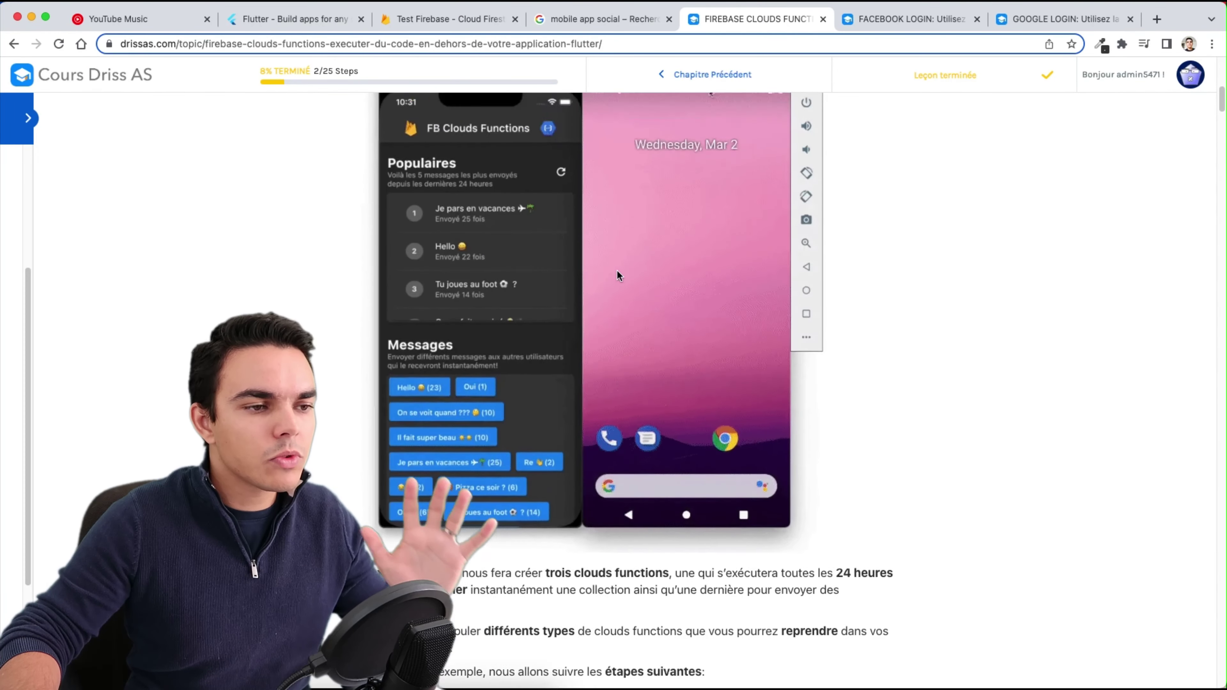
scroll(616, 270, "up", 2)
scroll(615, 261, "down", 3)
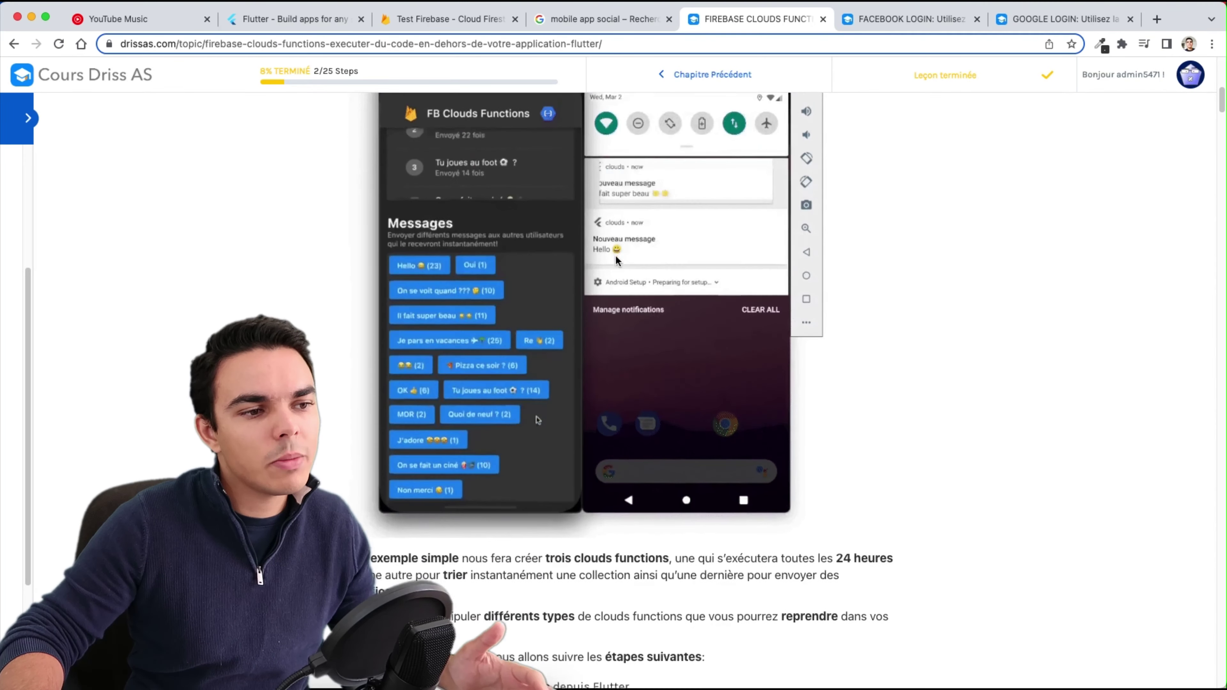
scroll(613, 257, "up", 5)
scroll(556, 290, "down", 15)
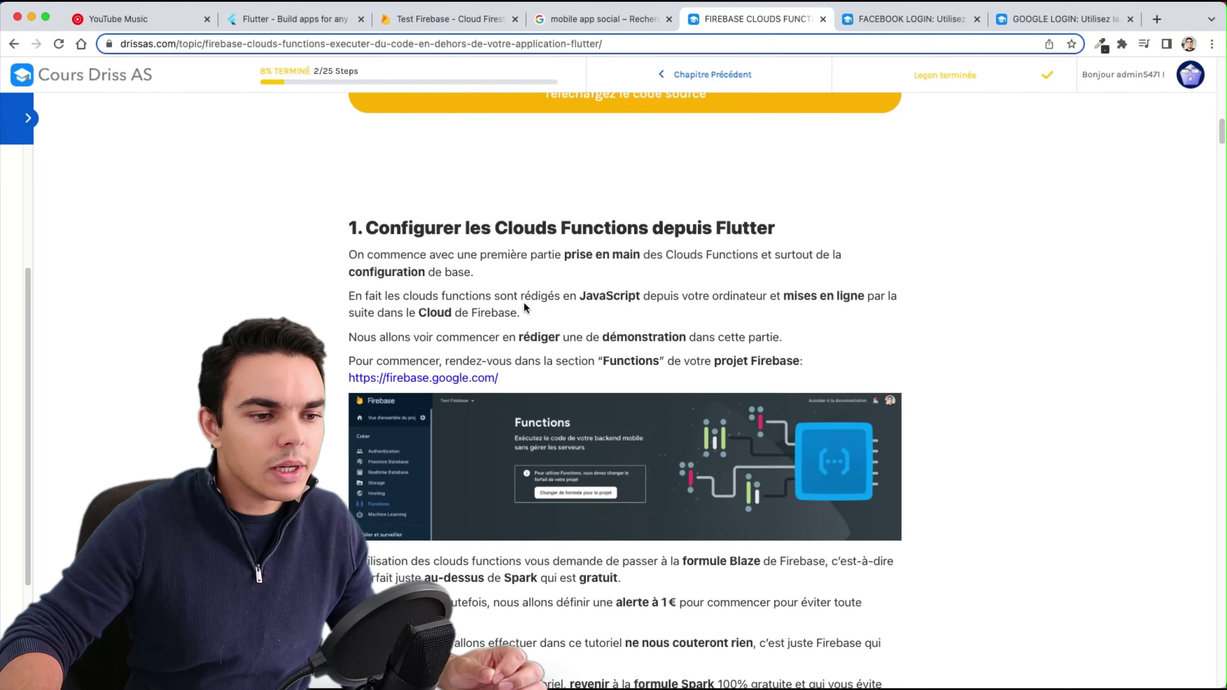
scroll(523, 300, "down", 4)
- Return to the Firestore data and examine the sent and text fields of several Messages documents
left_click(449, 19)
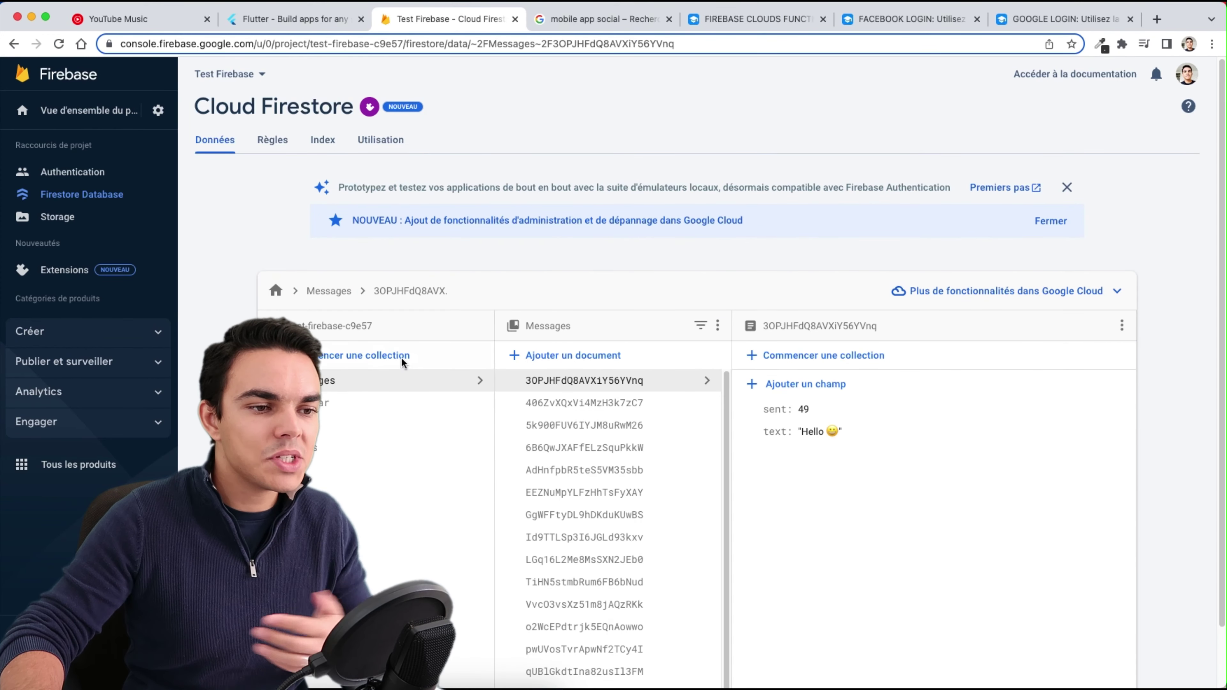
scroll(476, 374, "down", 1)
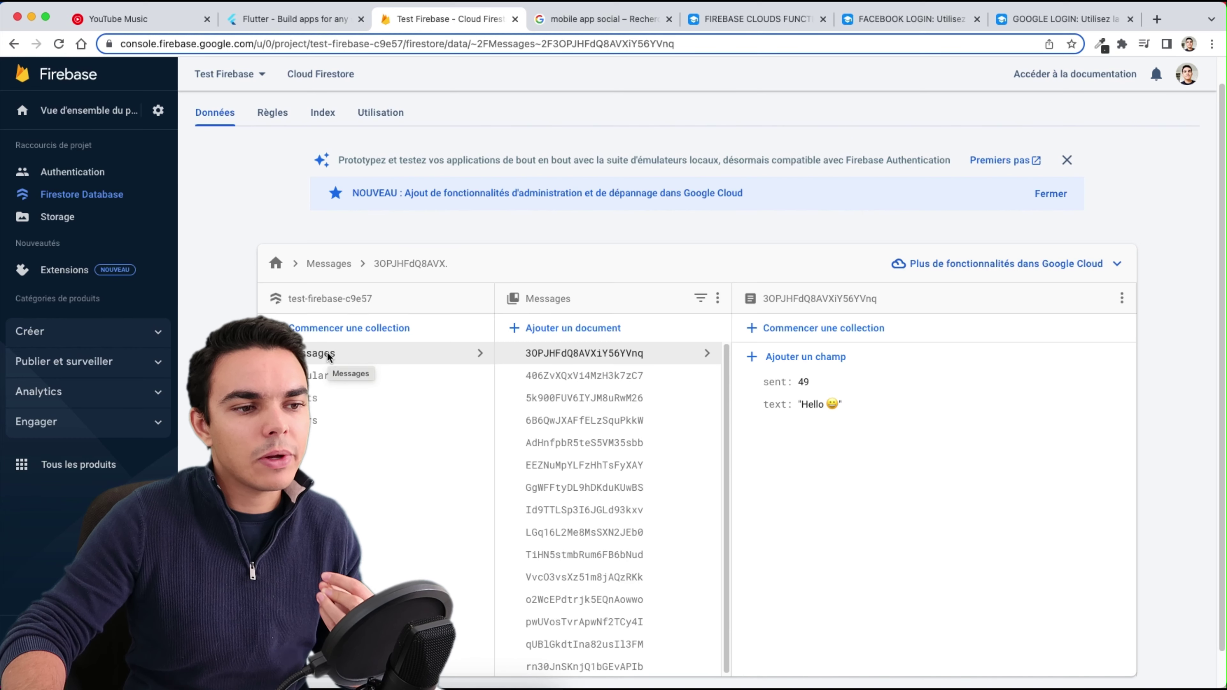
left_click(579, 420)
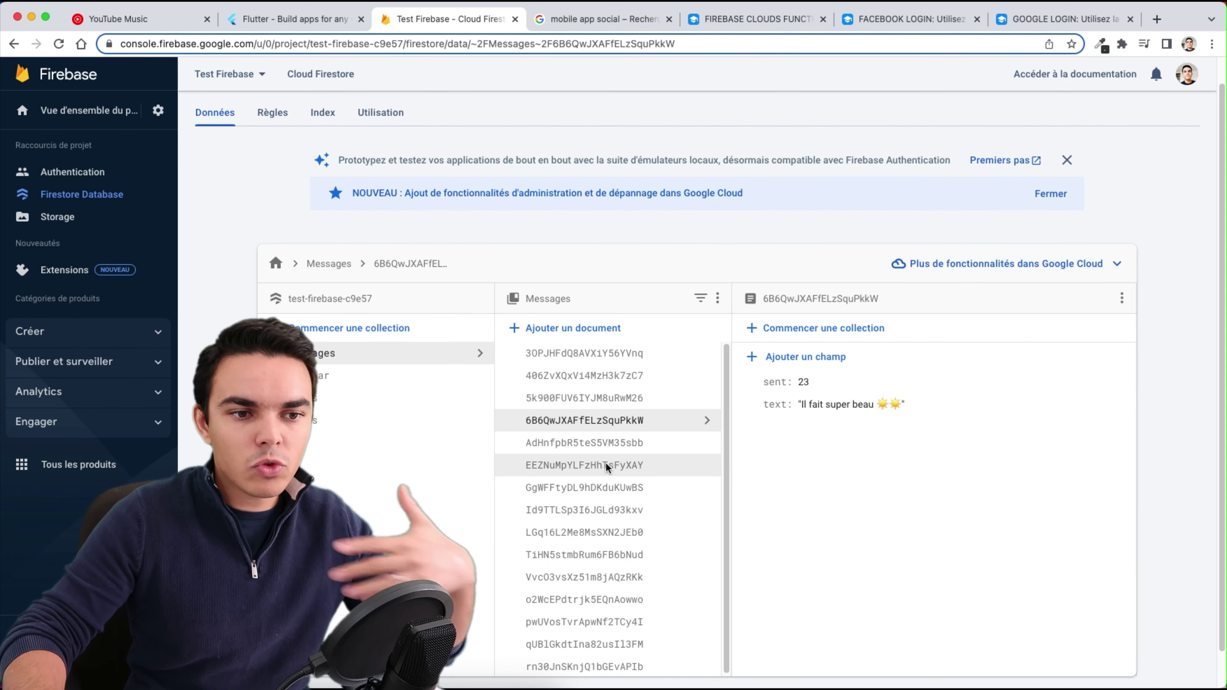
left_click(606, 465)
left_click(614, 532)
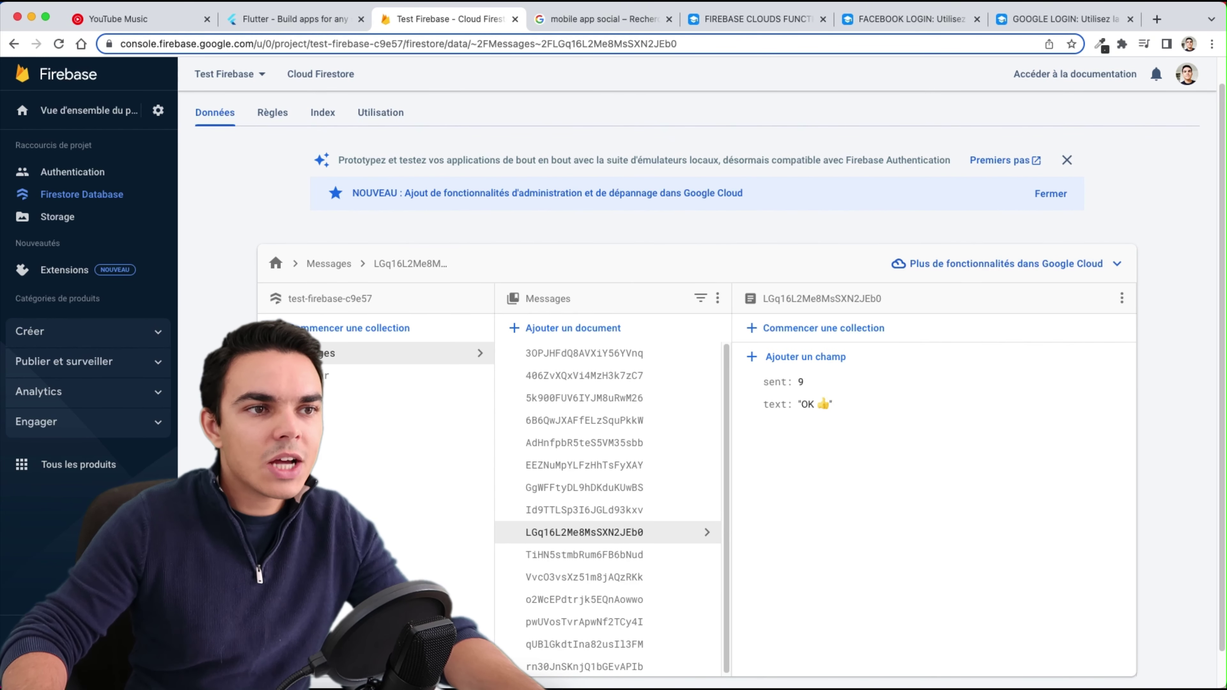
- Review the messages app demo and the list of three clouds functions on the Firebase Clouds Functions course page again
left_click(756, 19)
scroll(652, 287, "up", 3)
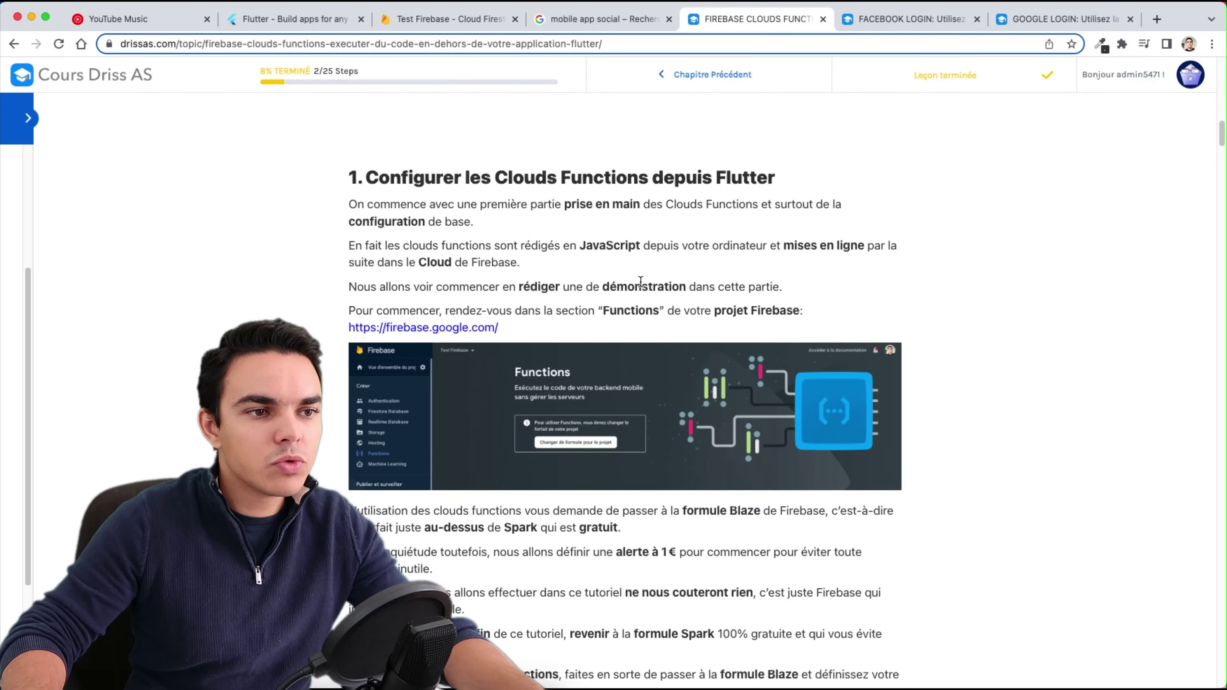
scroll(641, 280, "up", 10)
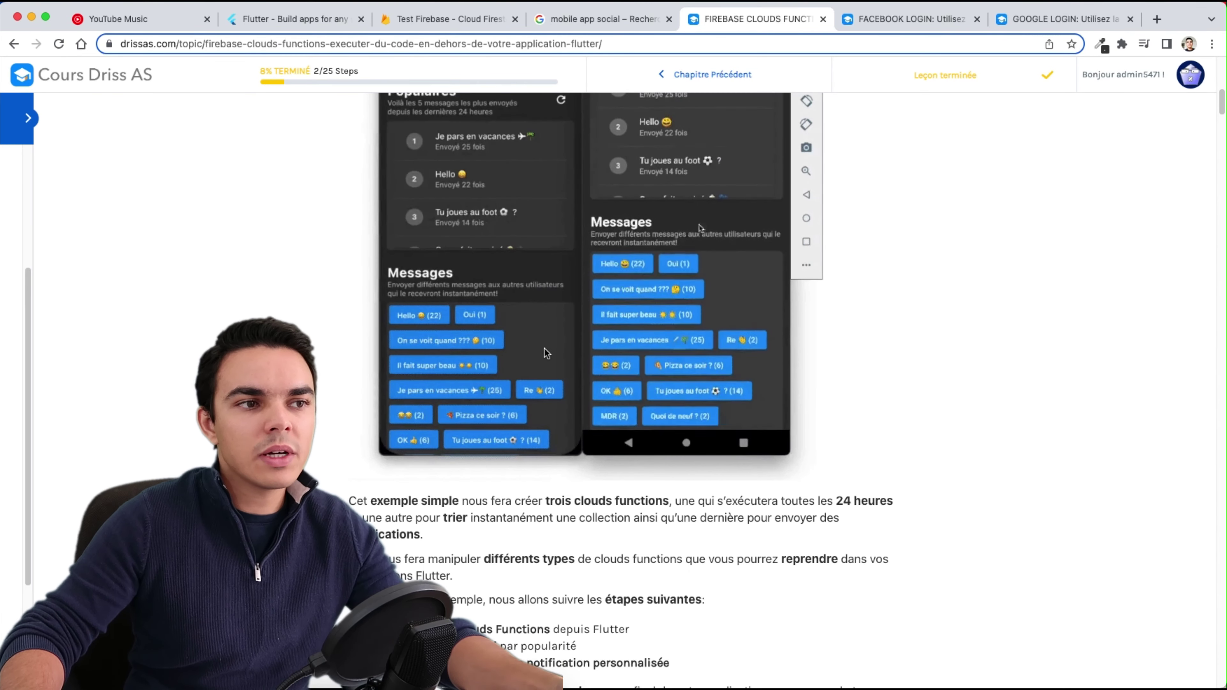
- Return to Firestore and examine the Messages document whose text is "Je pars en vacances"
left_click(452, 19)
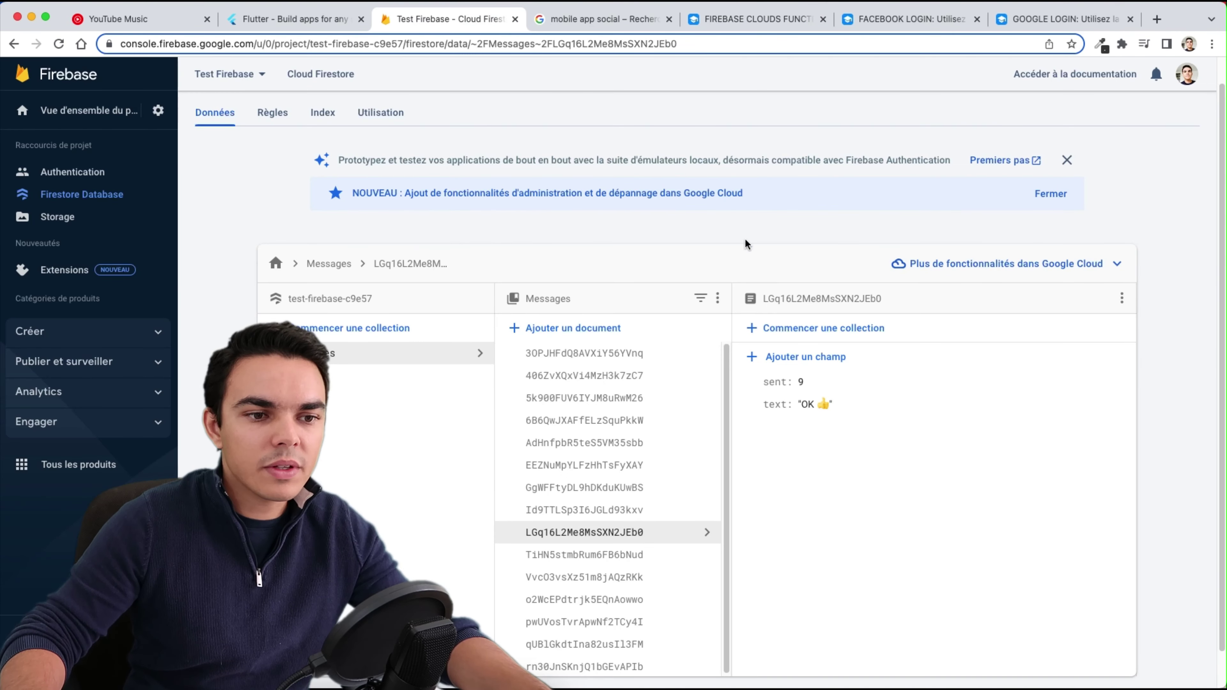
left_click(619, 450)
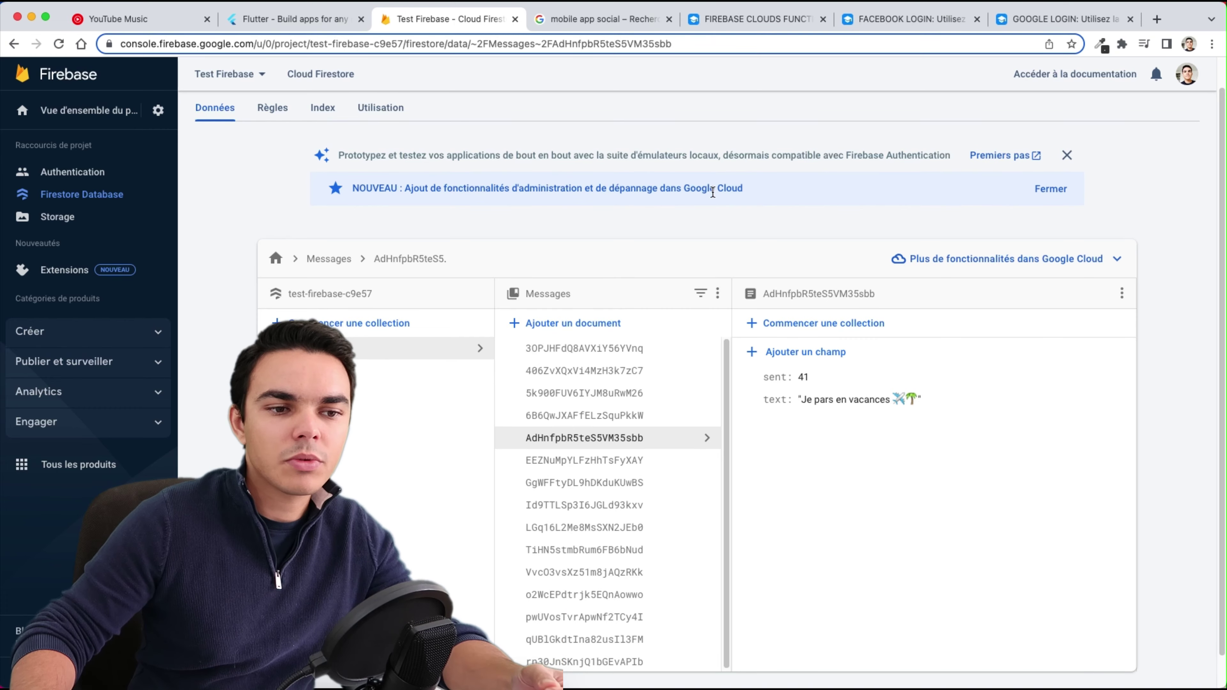
scroll(700, 203, "down", 1)
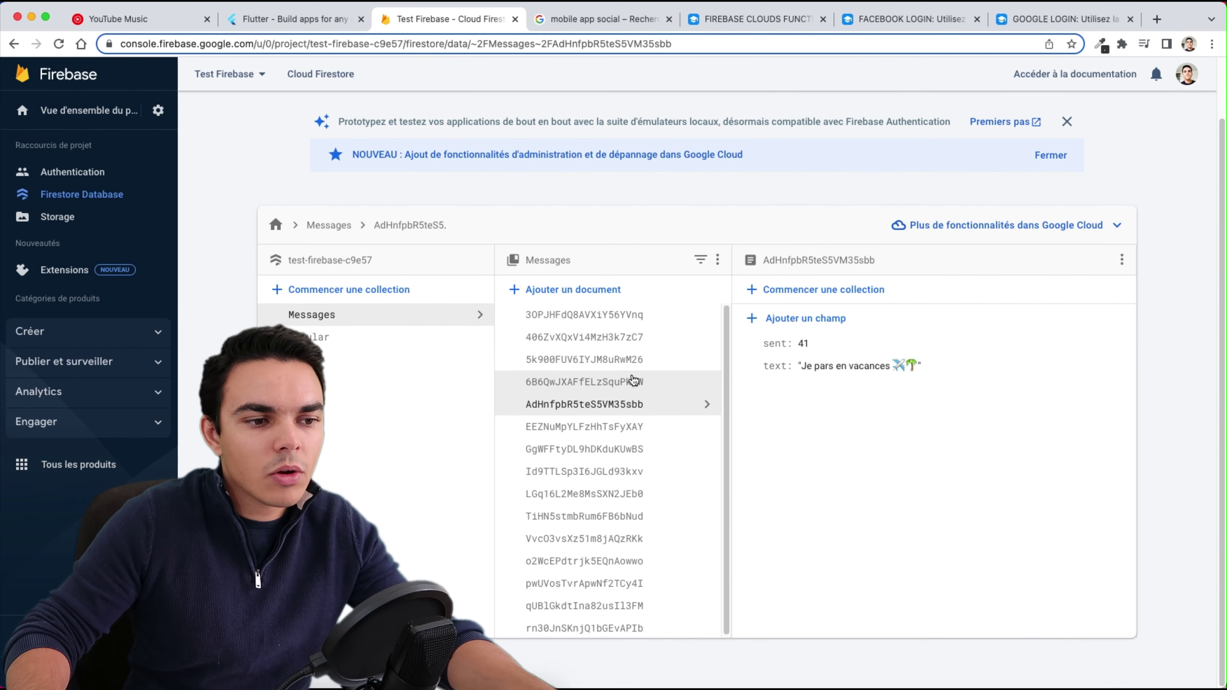
- Open the Popular collection and examine the ranking, sent and text fields of documents 1 to 4
scroll(626, 382, "down", 1)
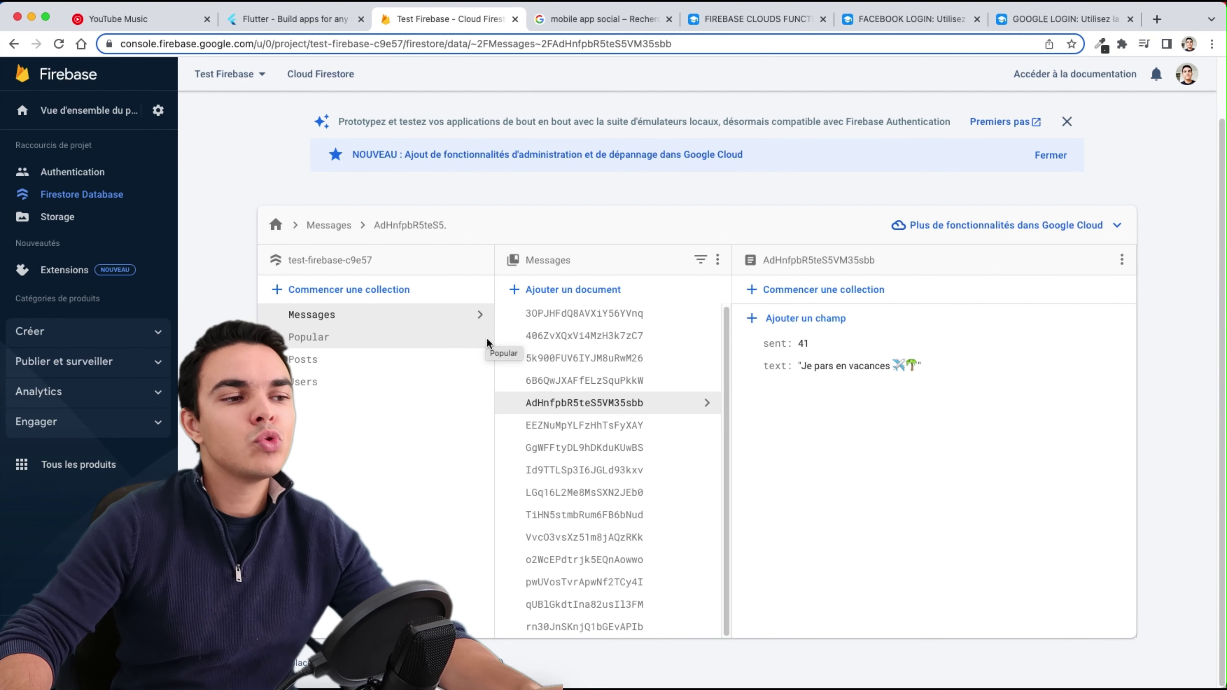
left_click(346, 336)
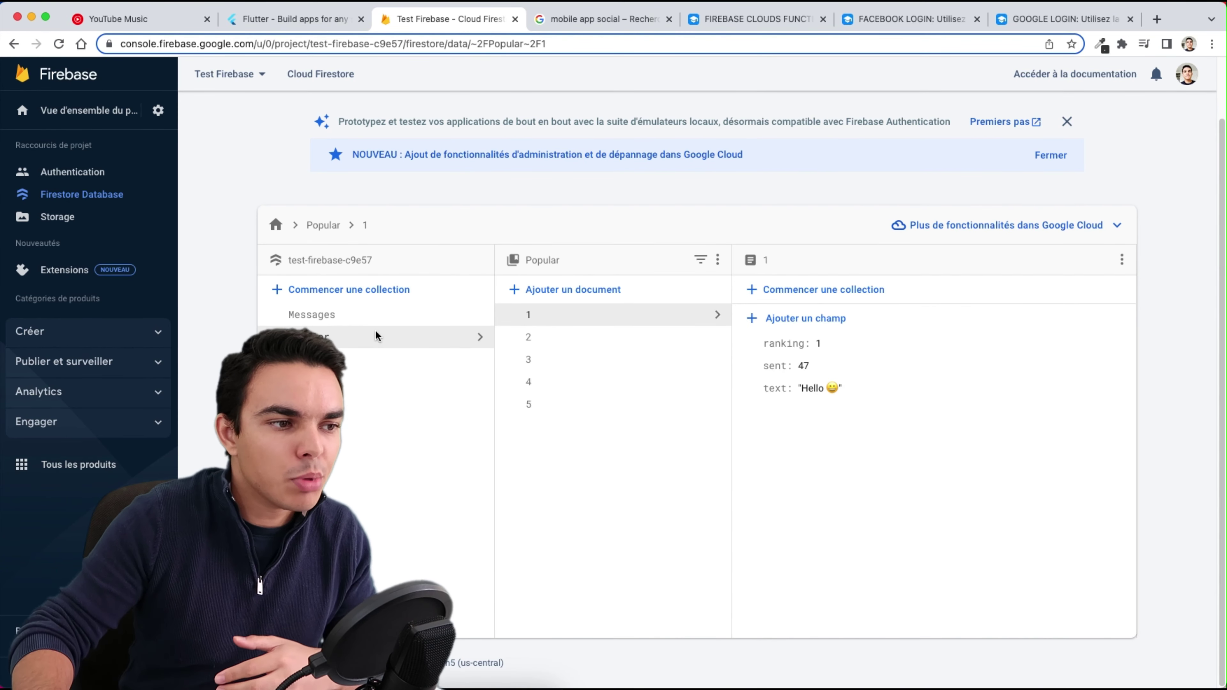
left_click(571, 342)
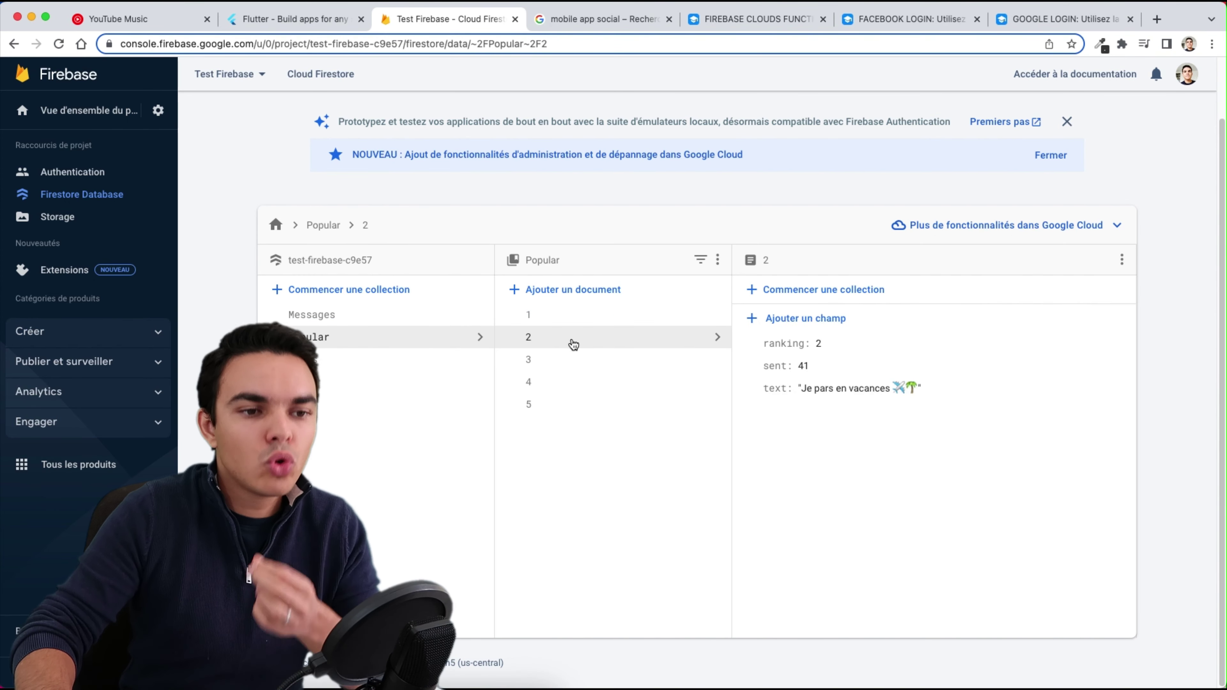
left_click(569, 358)
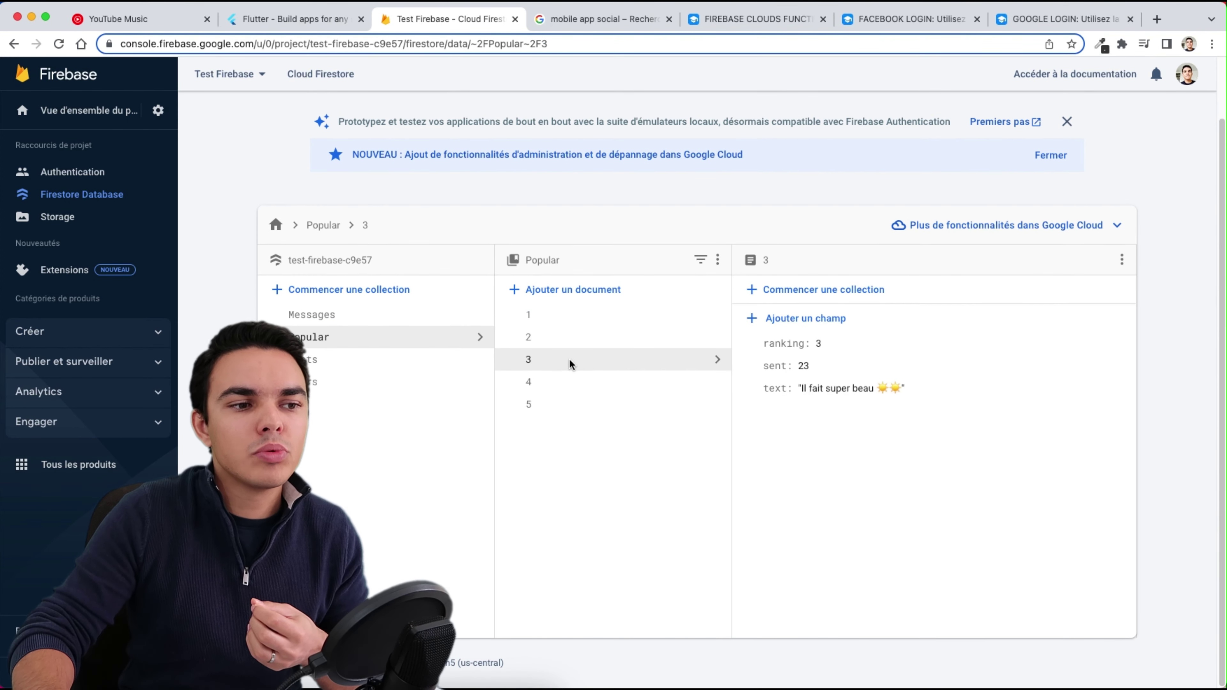
left_click(535, 315)
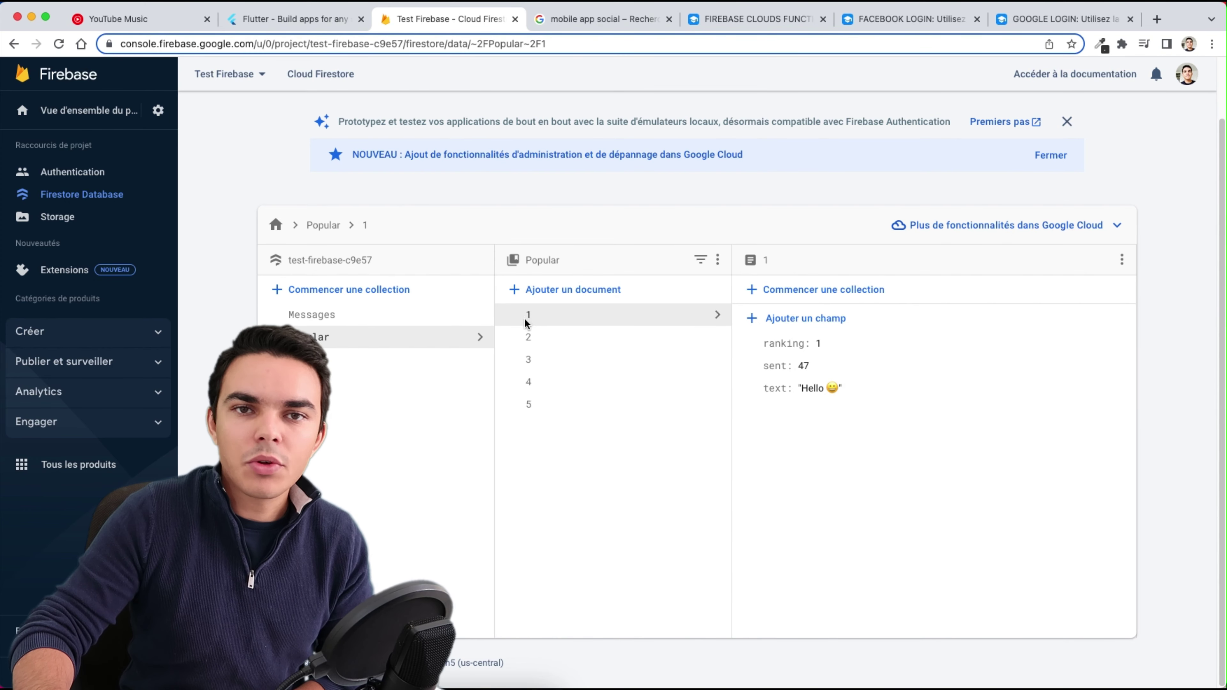
left_click(544, 342)
left_click(549, 382)
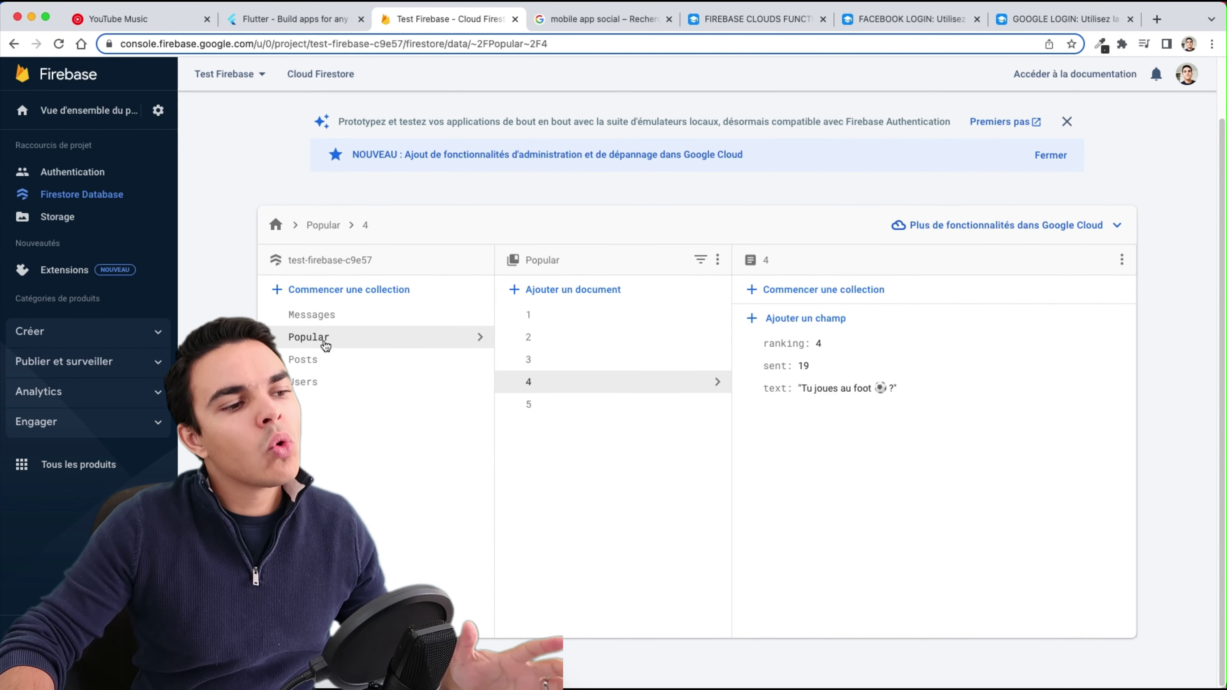
- Compare the documents of the Messages collection with the ranked ones in the Popular collection
left_click(358, 318)
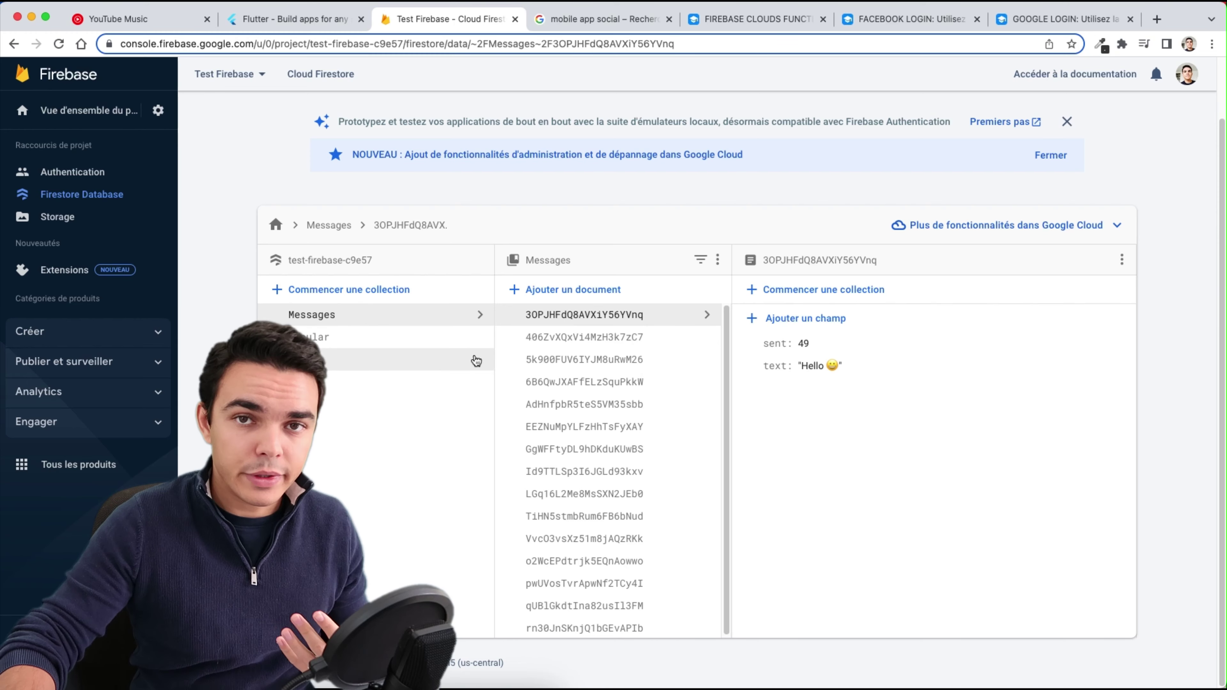
scroll(570, 430, "down", 1)
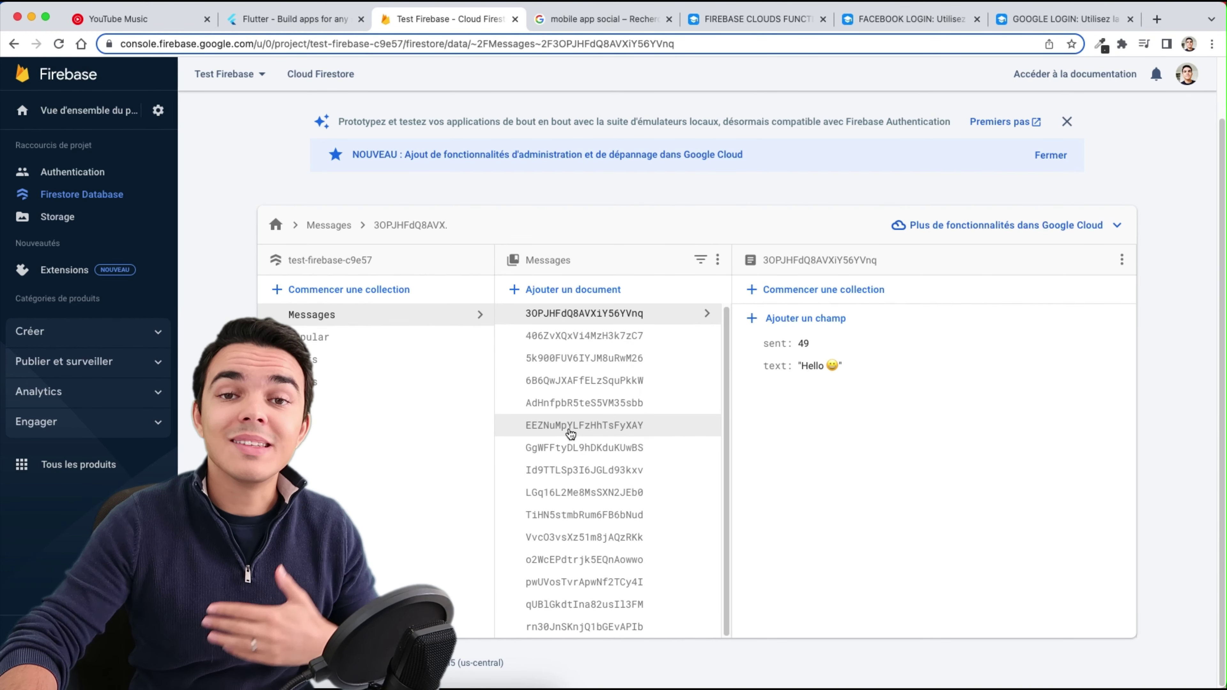
left_click(580, 444)
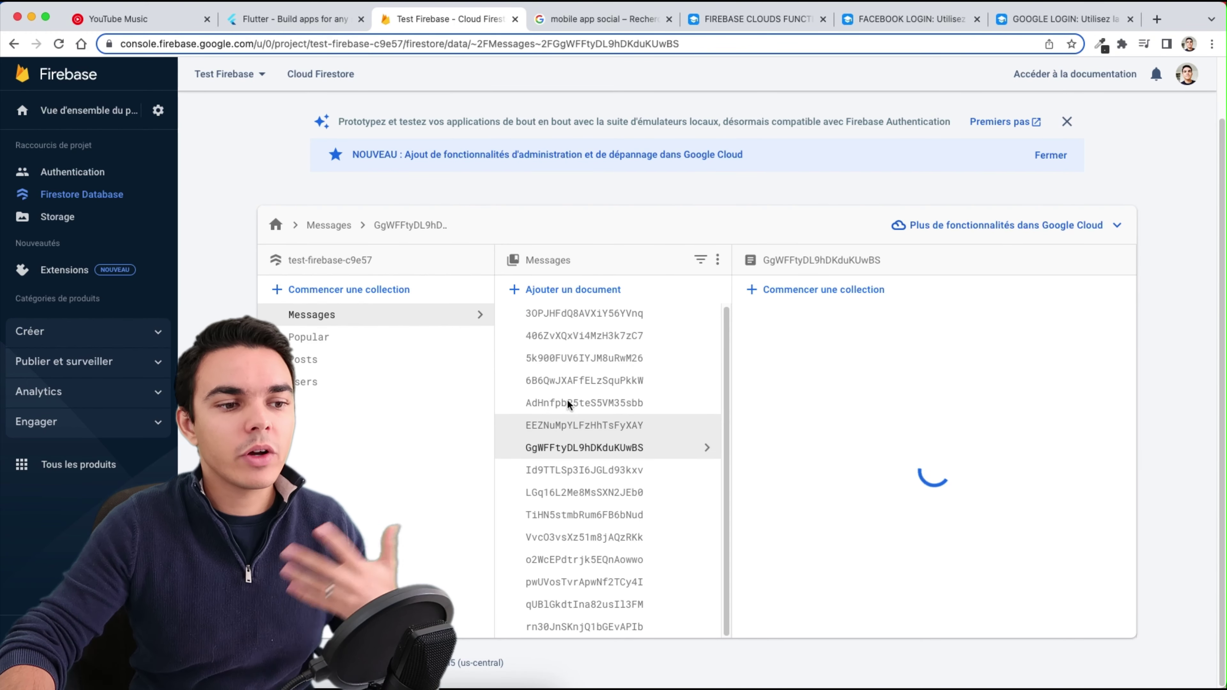
left_click(375, 335)
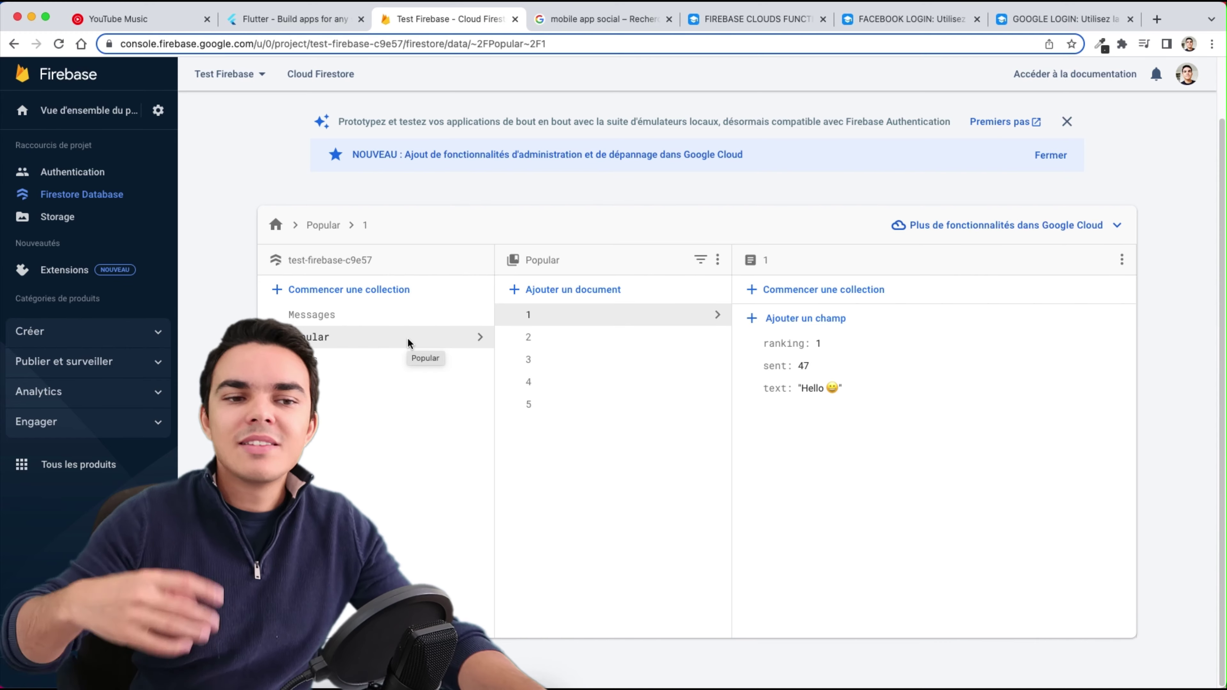
- Switch to the social app mockup image, outline its Top 20 today section and the Recent Posts area, and return to Firestore
left_click(512, 677)
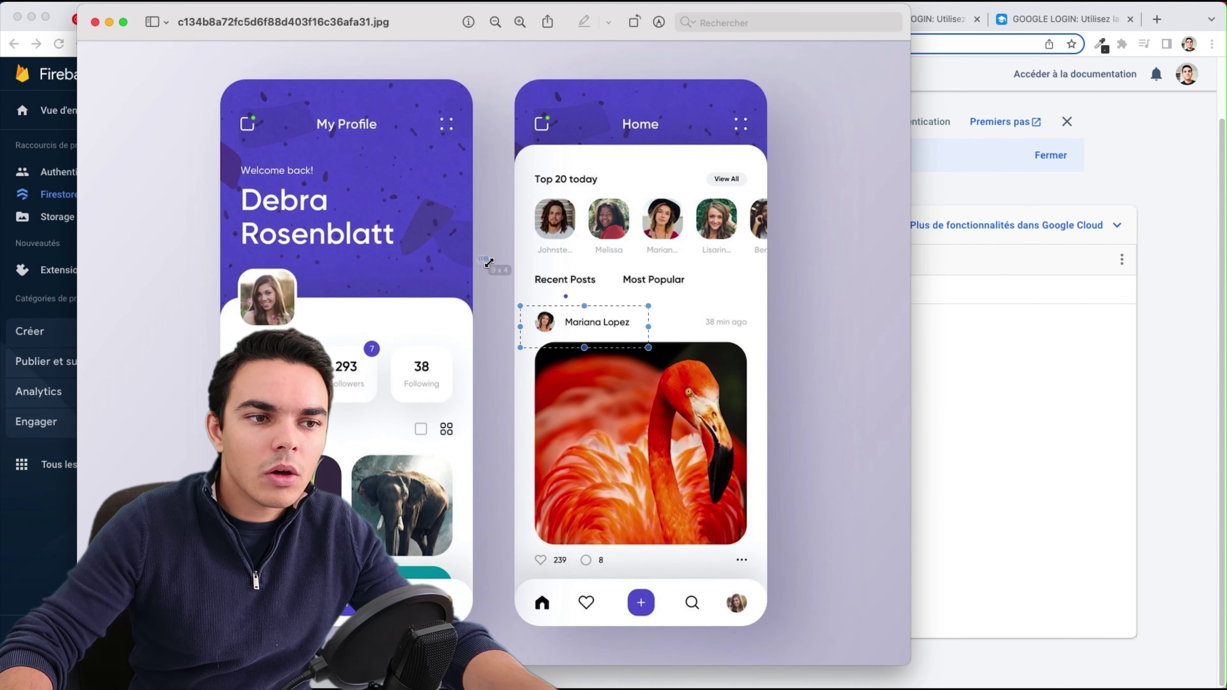
left_click_drag(489, 262, 799, 163)
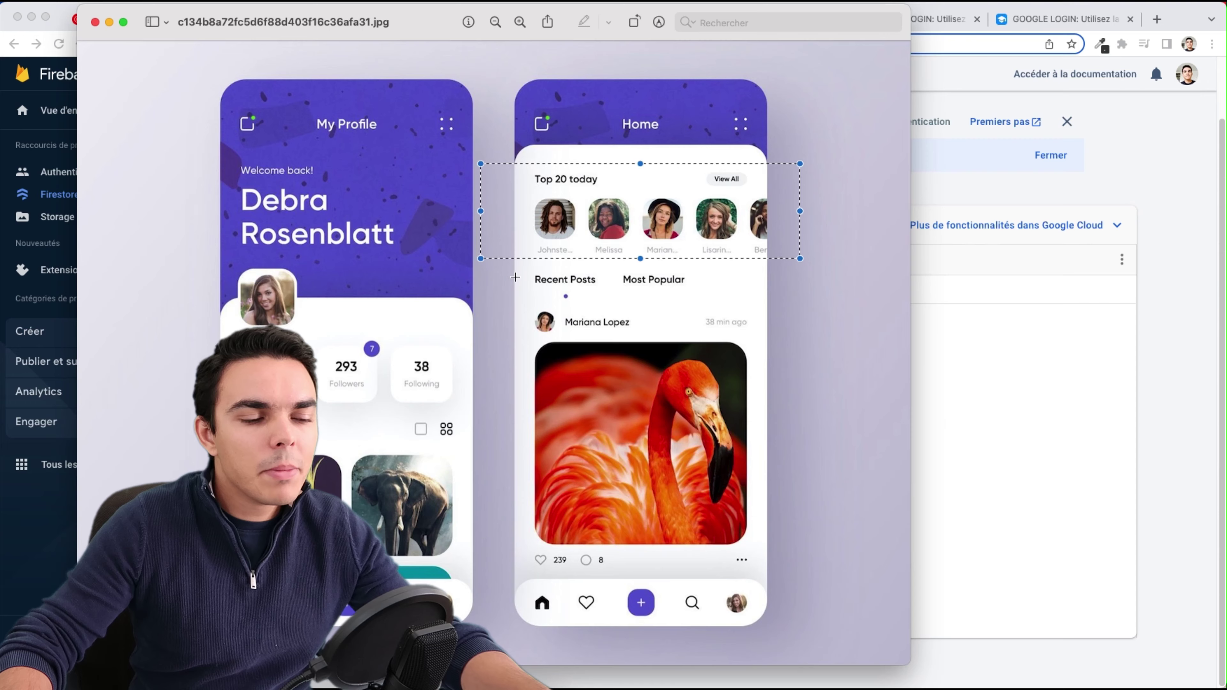
left_click_drag(514, 277, 781, 590)
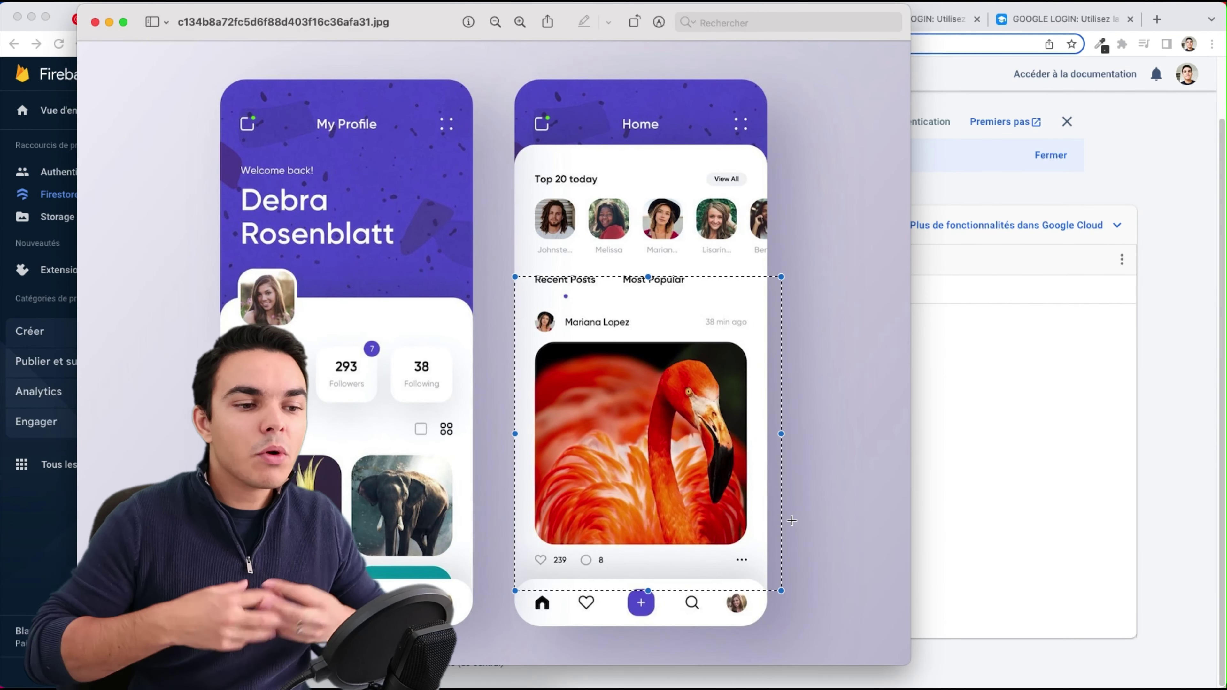
left_click(988, 466)
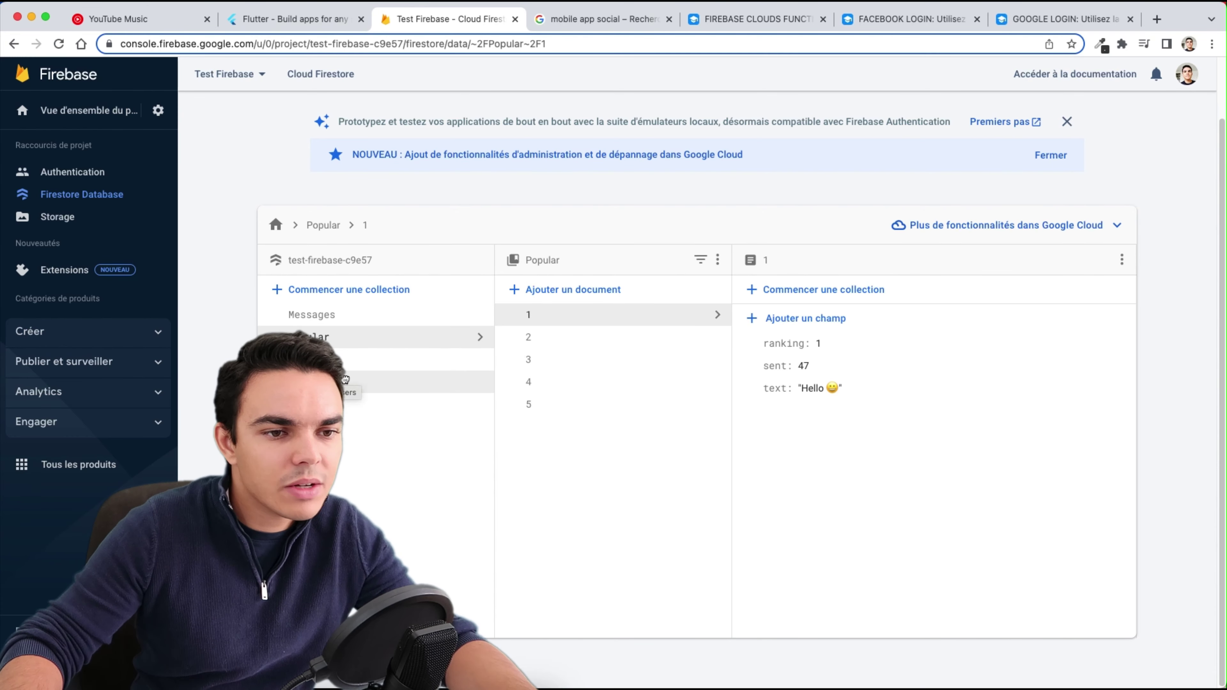
- Open Firebase Storage and create a folder named Users in the project's bucket
left_click(71, 219)
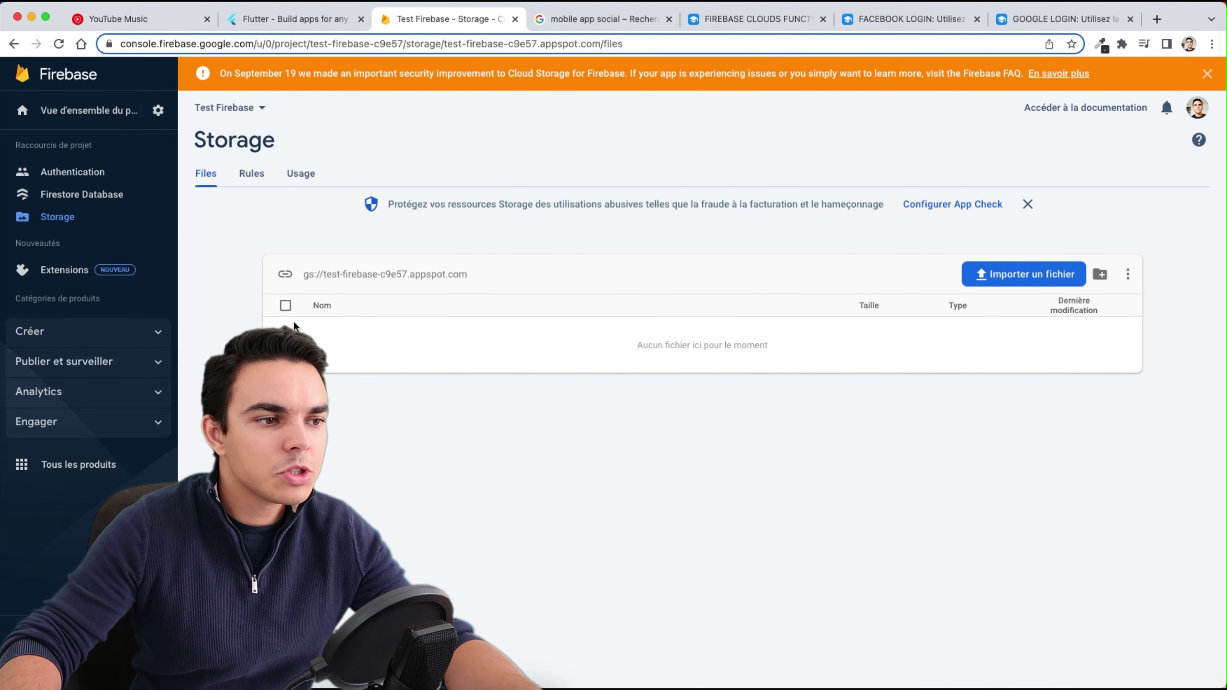
left_click(1100, 275)
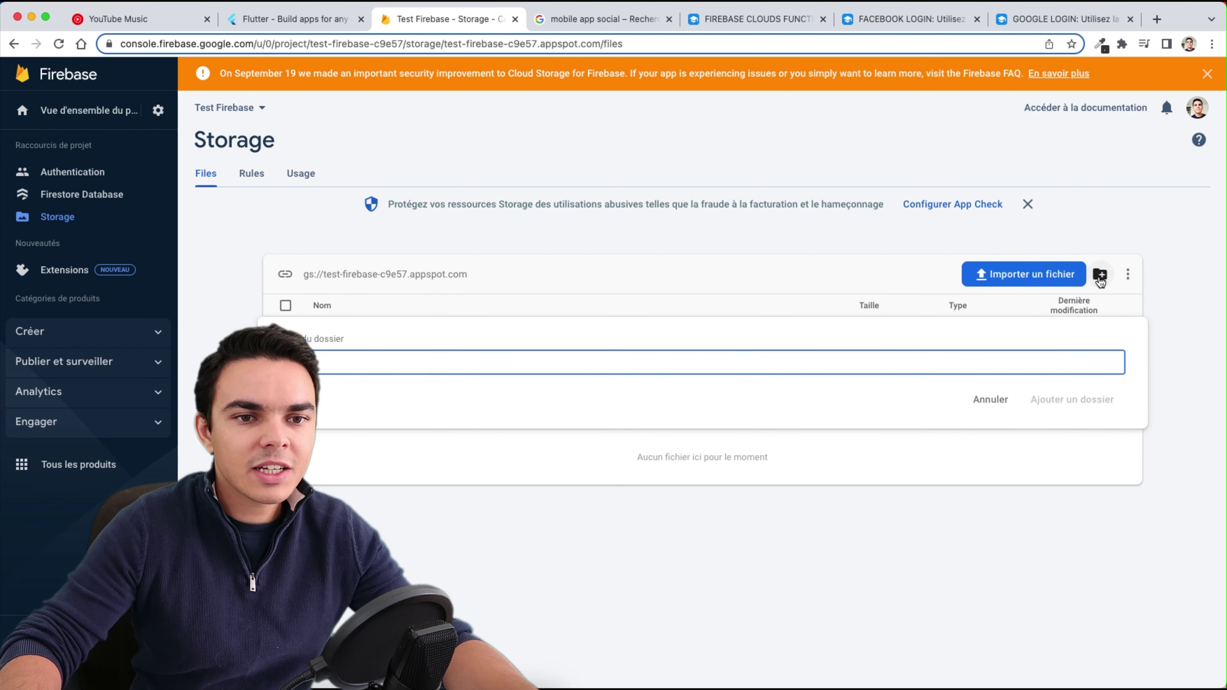
type("images")
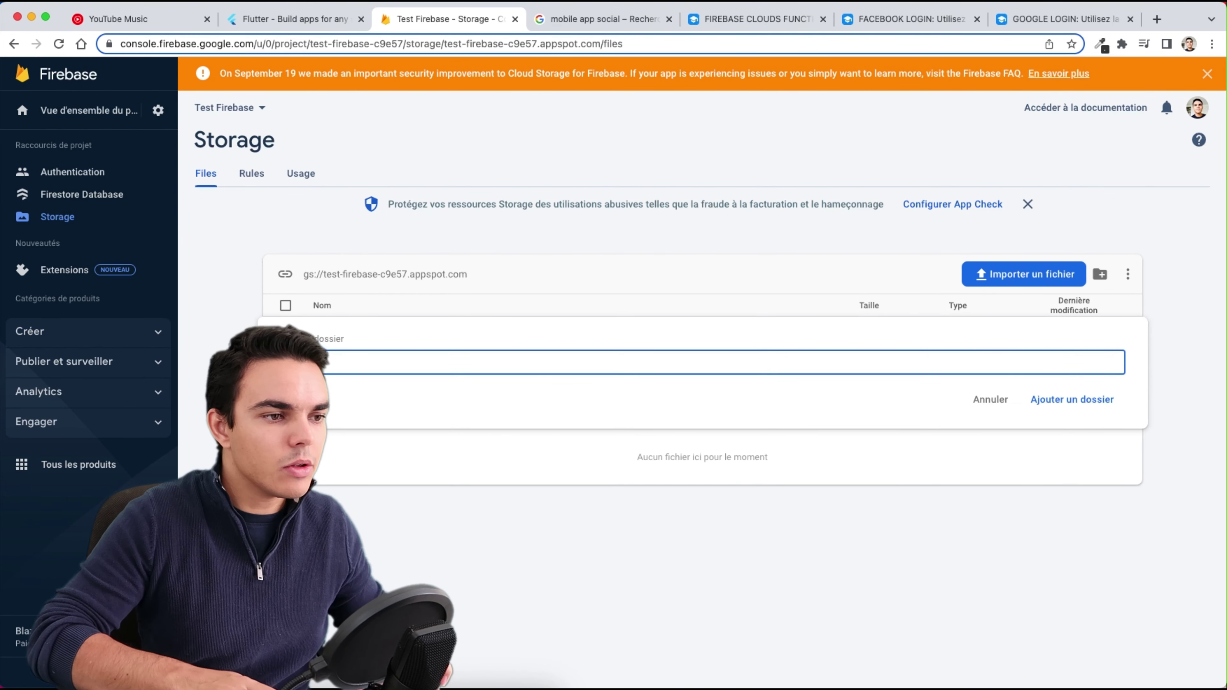
key("Return")
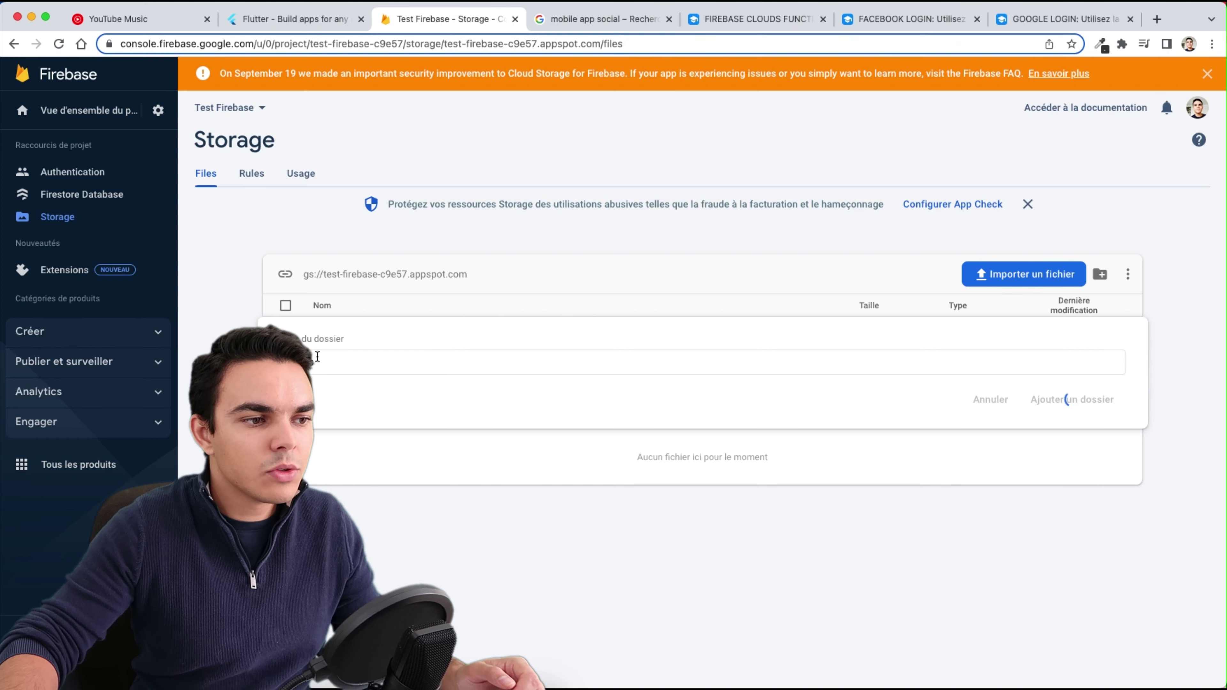
- Copy the Google account user's UID from Authentication, and return to Storage in the Users folder
left_click(66, 172)
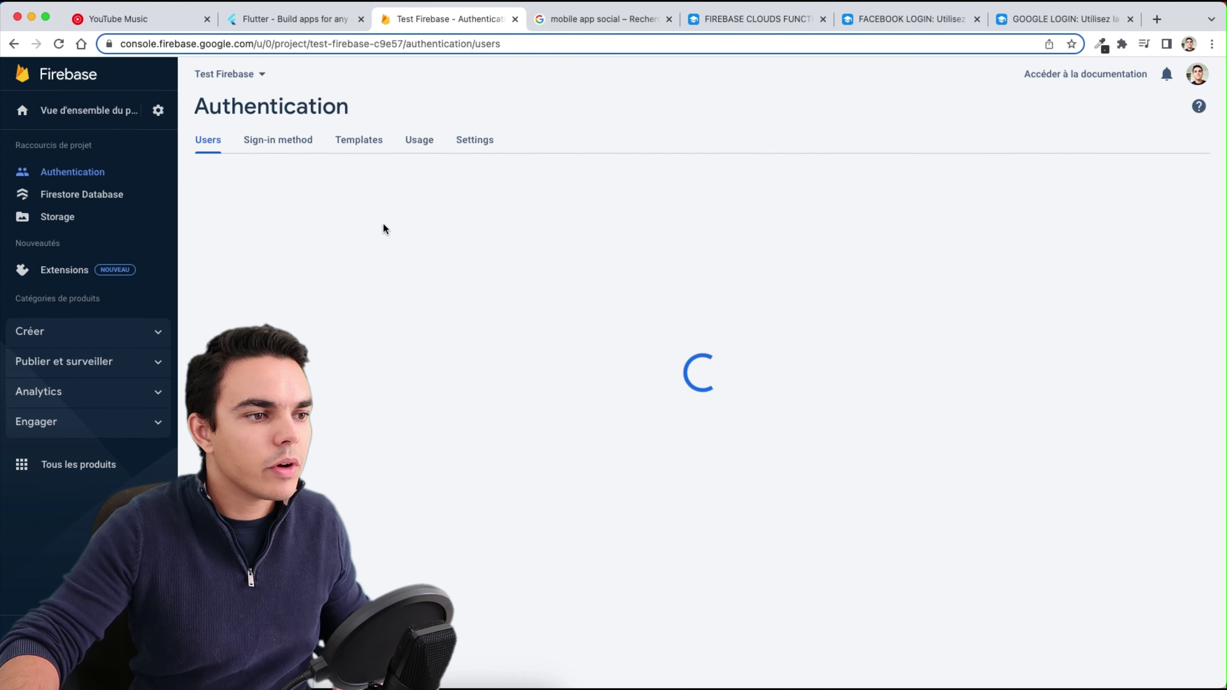
left_click(987, 304)
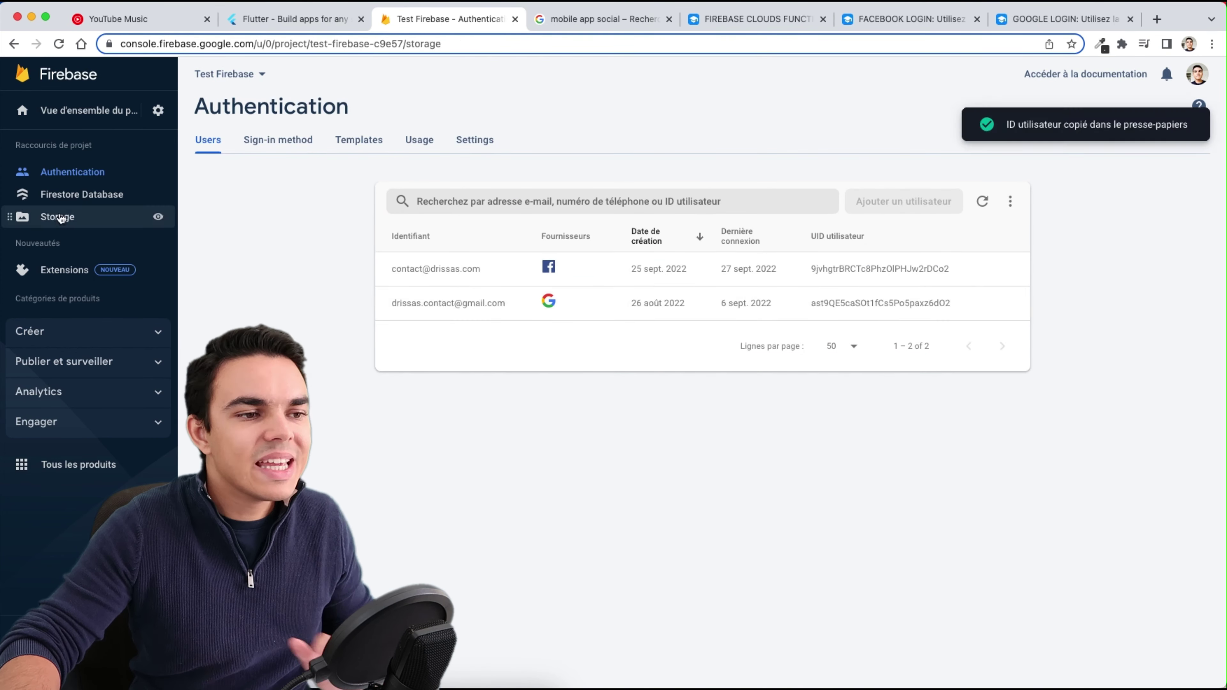
left_click(56, 217)
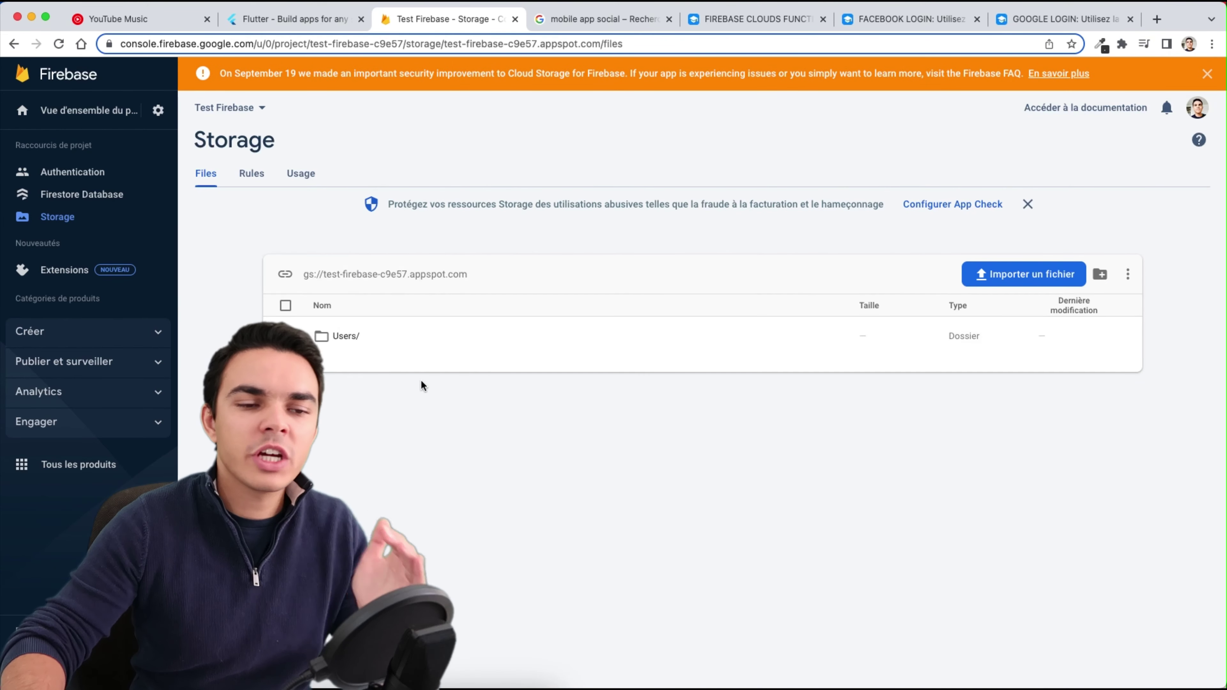
left_click(346, 336)
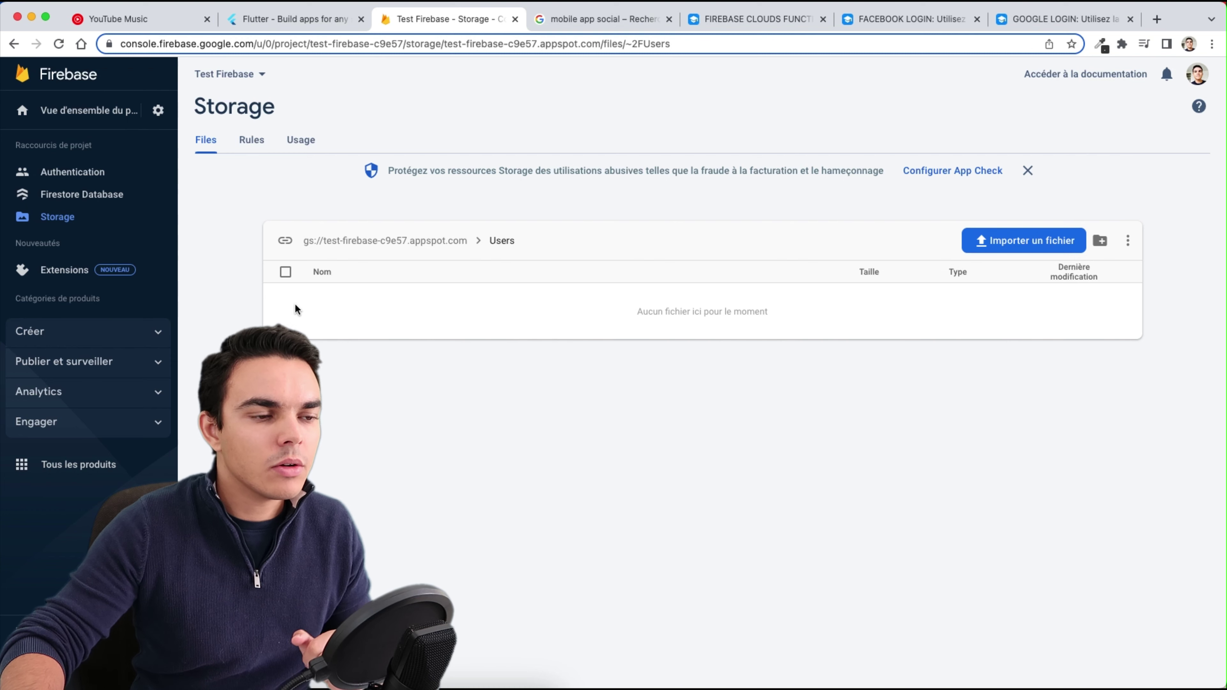
- Upload drissas-1.png into the Users folder, and delete it again
left_click(976, 244)
double_click(574, 275)
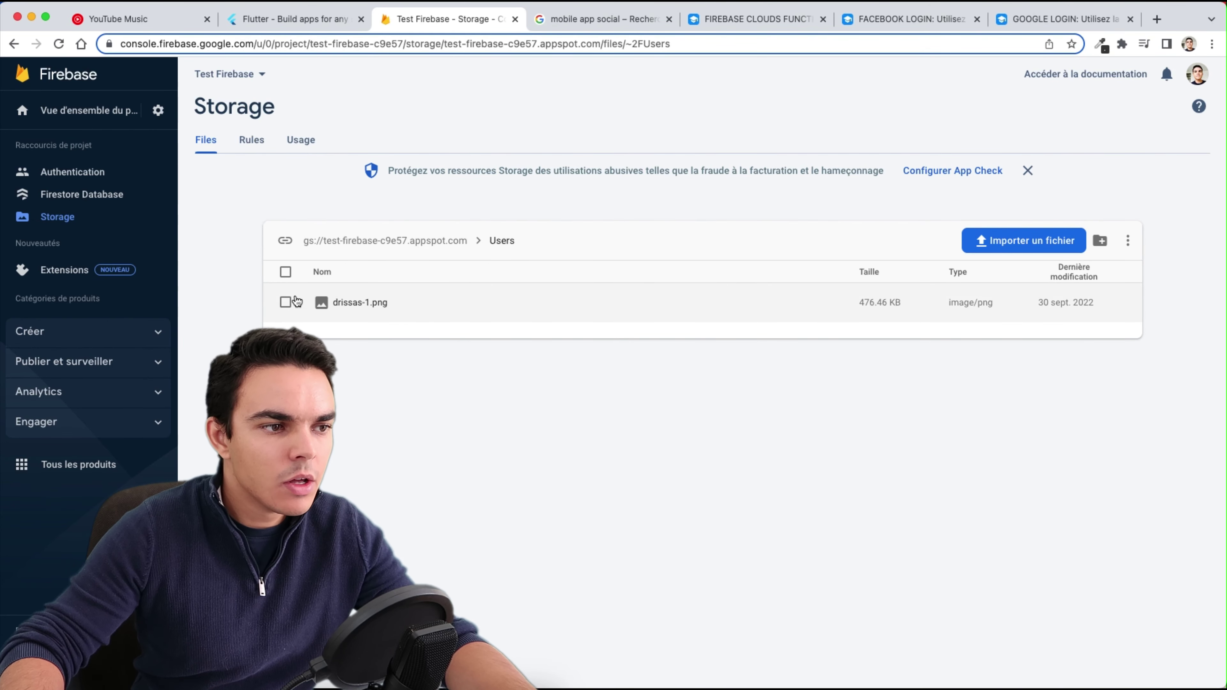
left_click(286, 302)
left_click(510, 240)
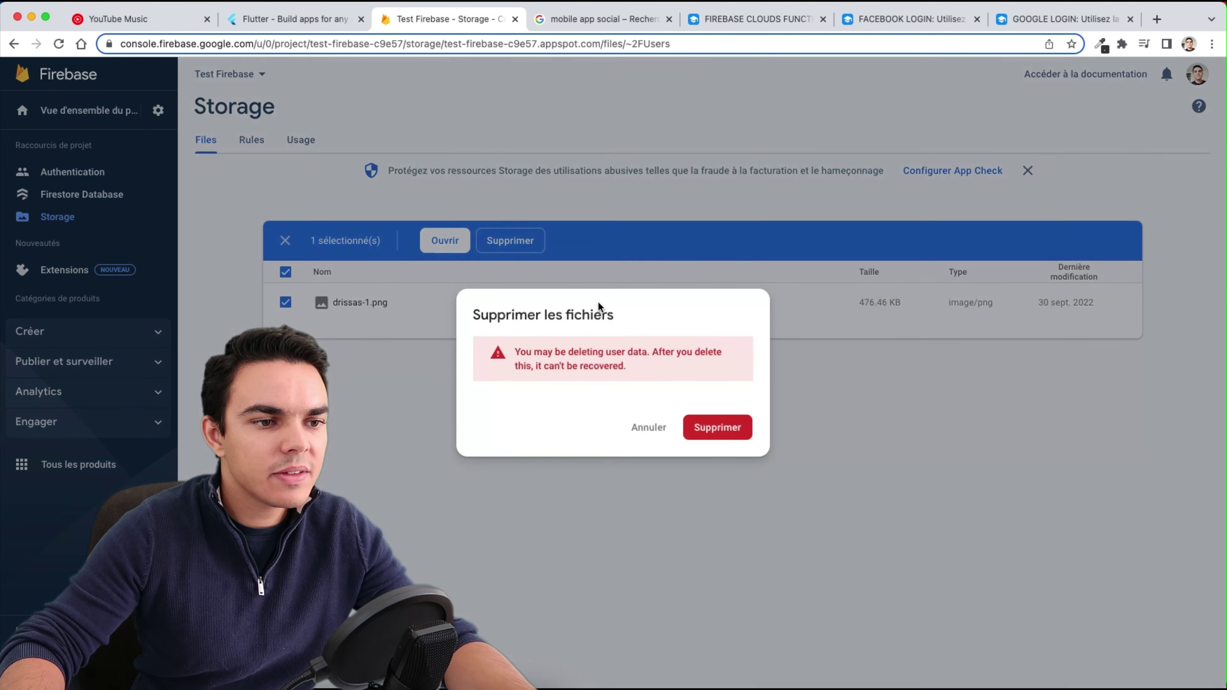
left_click(715, 426)
- Upload the PNG profile picture named after the Google user's UID into the Users folder, and open its details
left_click(1023, 240)
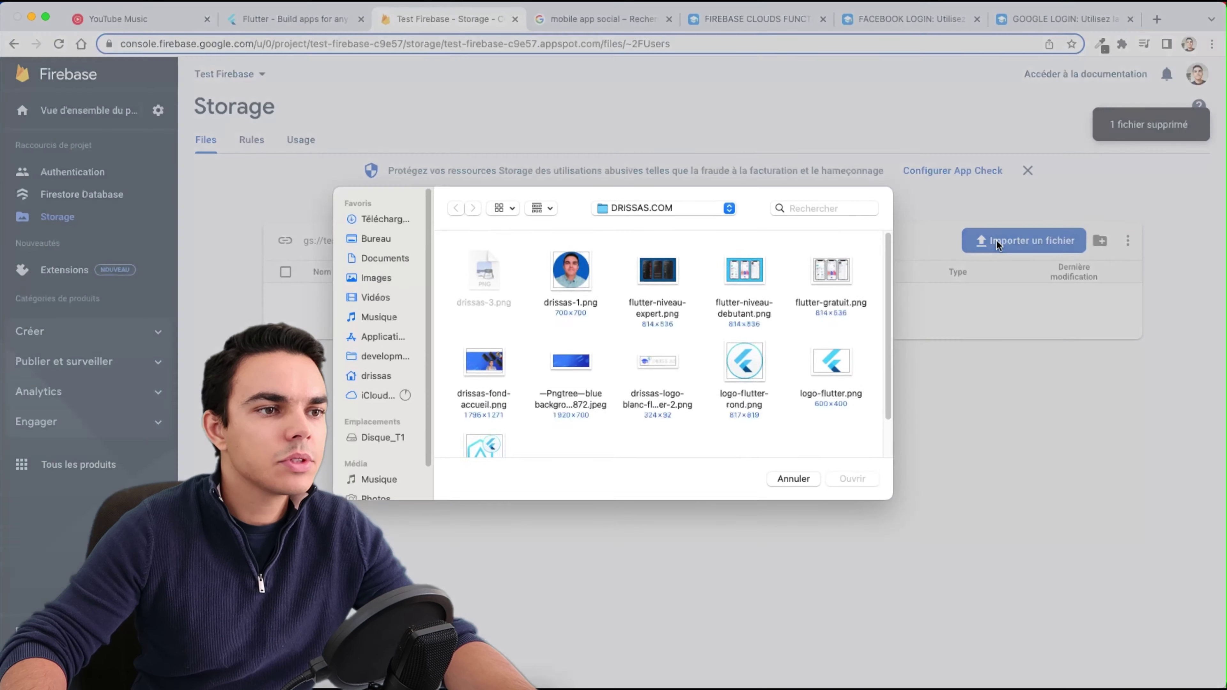
double_click(582, 404)
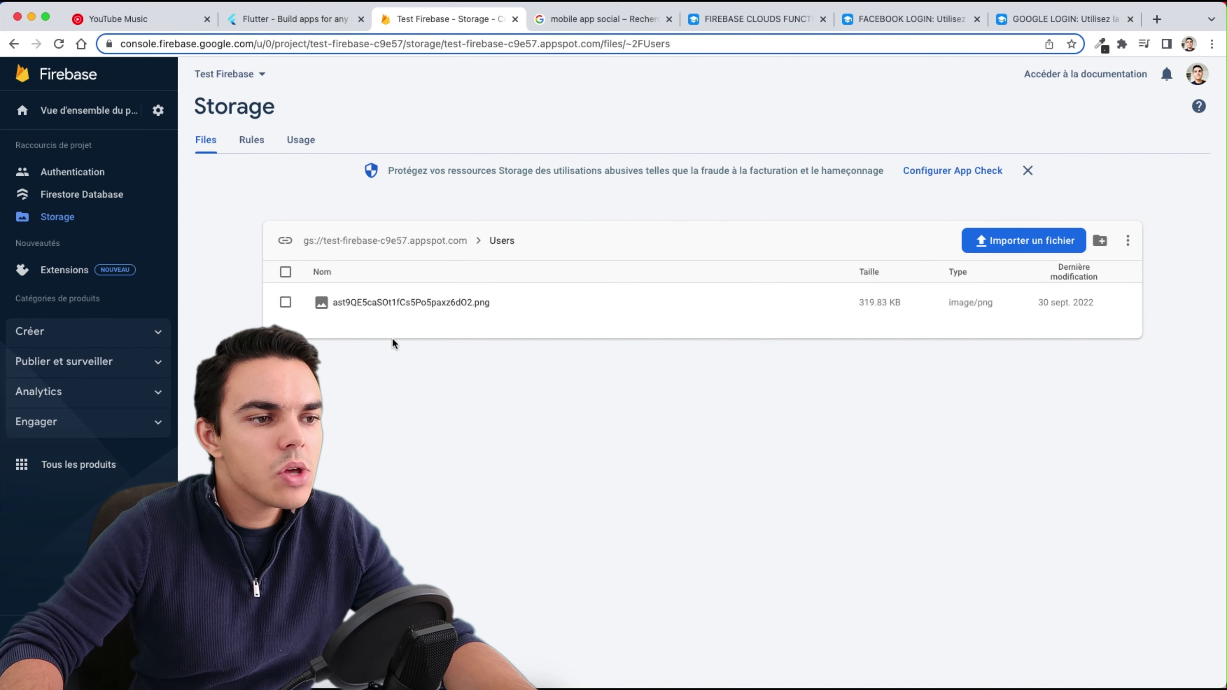
left_click(469, 305)
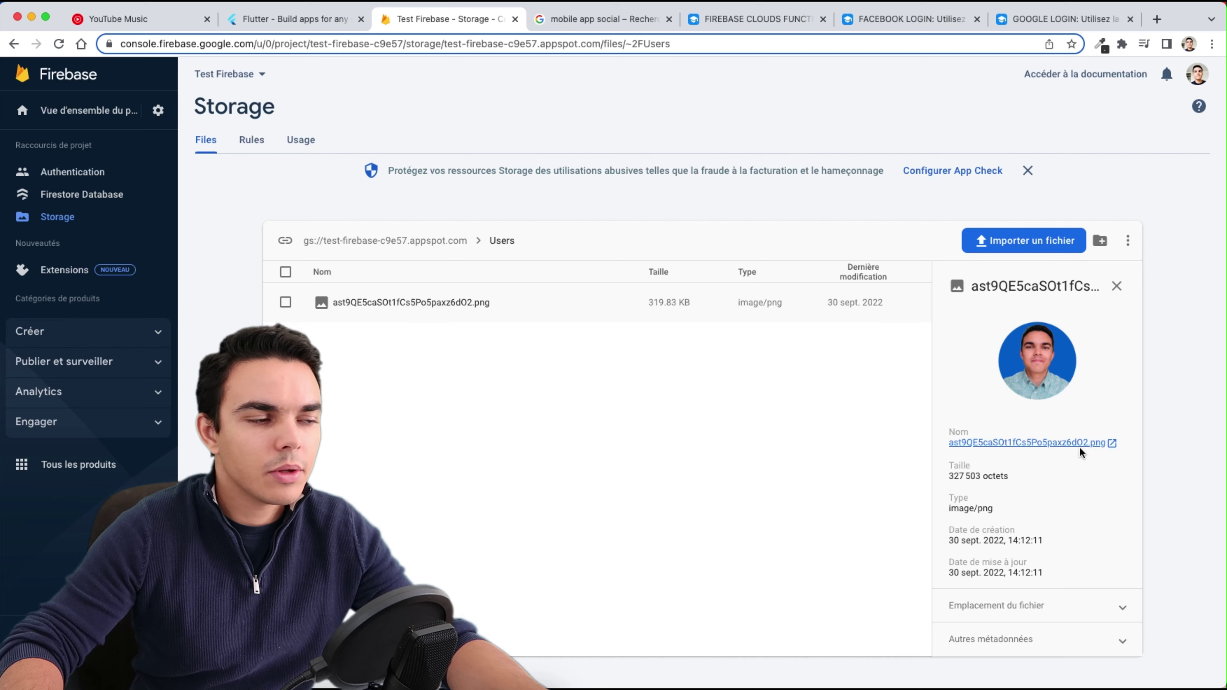
- Compare the Google user's UID in Authentication with the name of the profile picture in Storage's Users folder
left_click(73, 172)
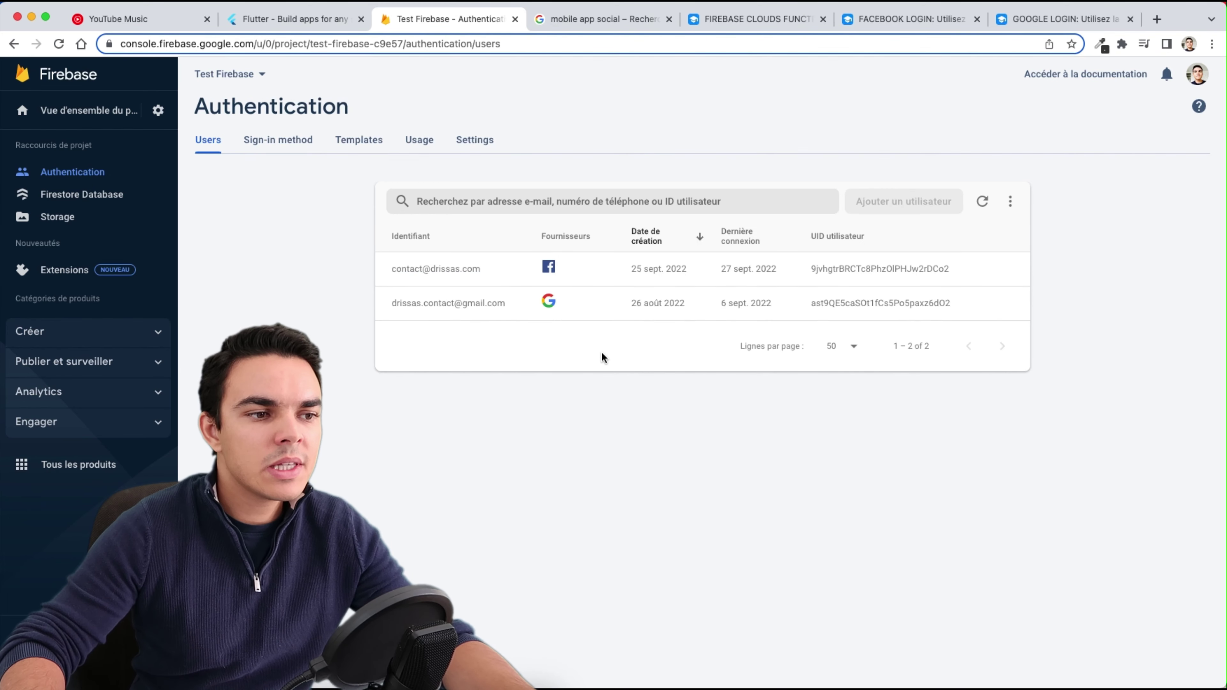
mouse_move(720, 307)
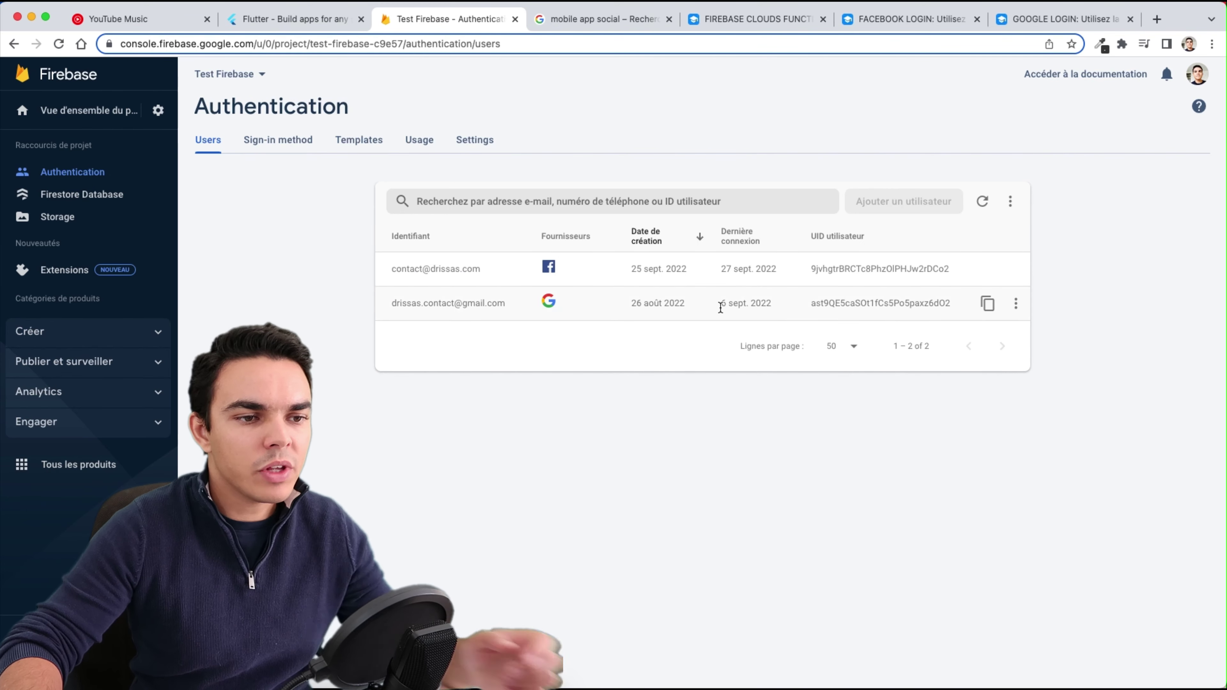
left_click(986, 309)
left_click(45, 221)
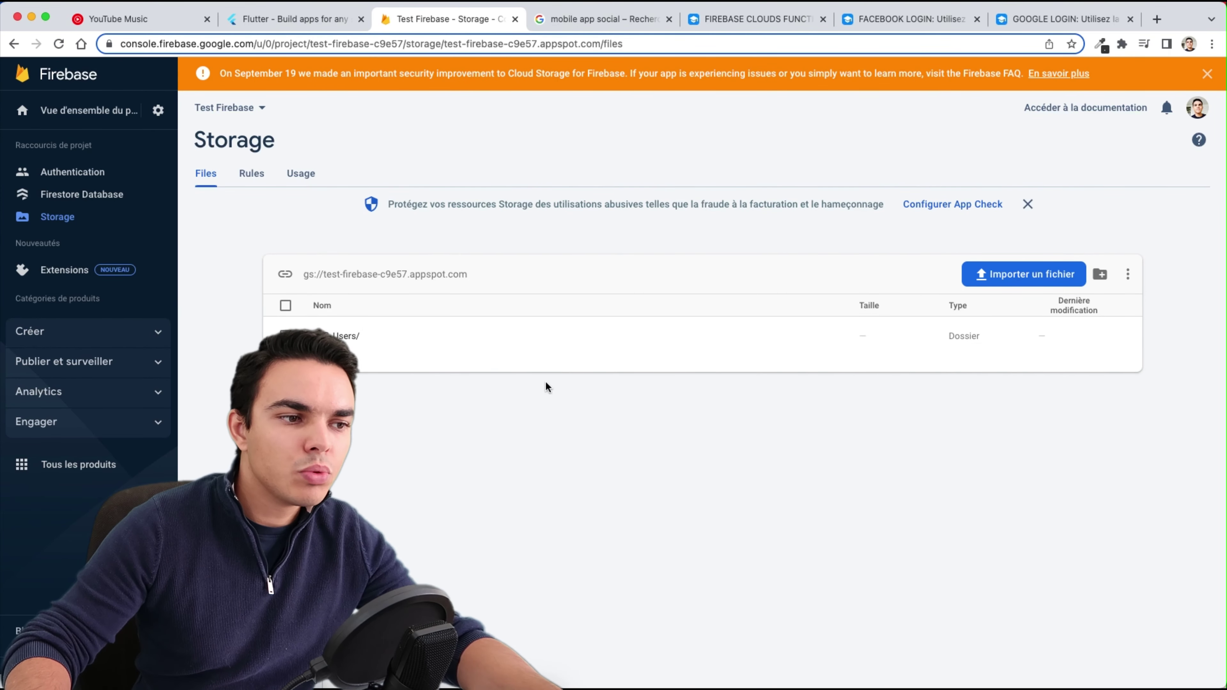
left_click(371, 342)
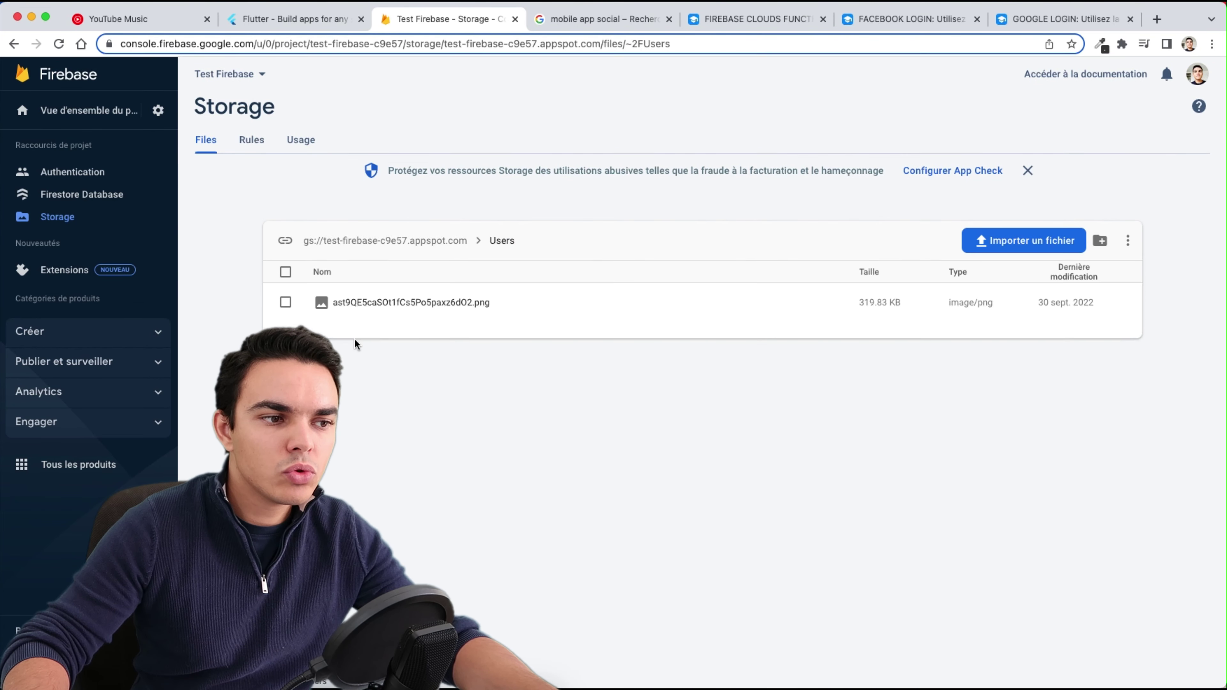
left_click(393, 303)
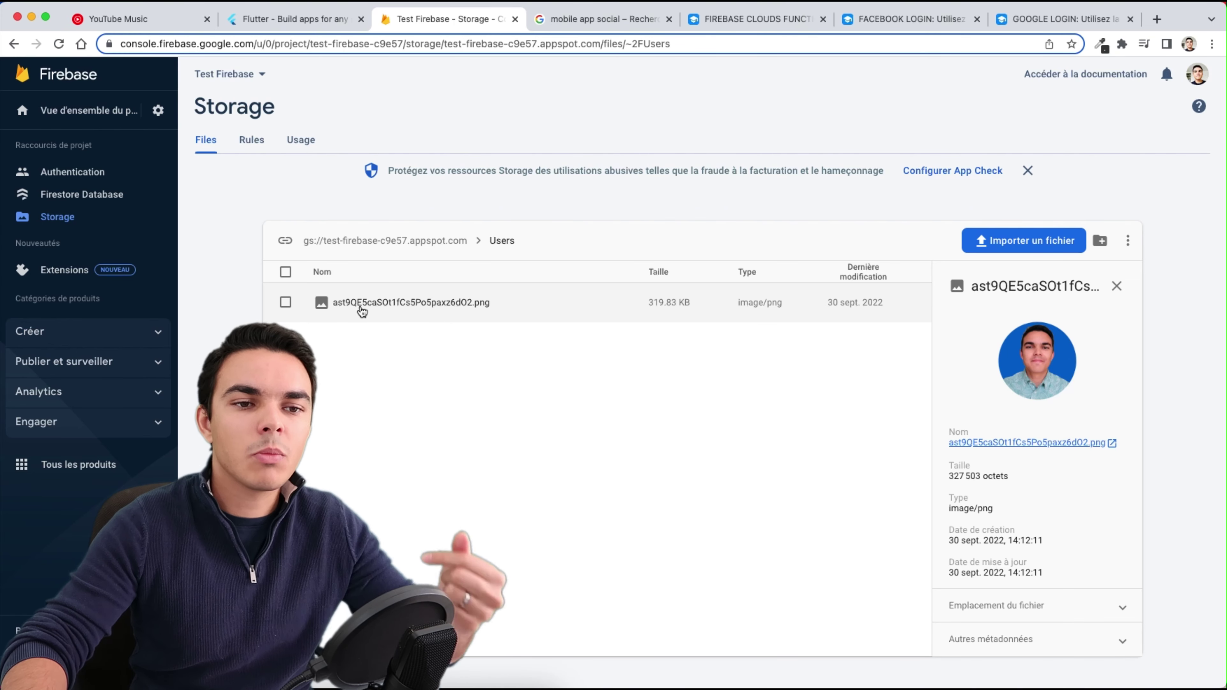
- Delete the photoUrl field from the Google user's document in Firestore's Users collection
left_click(82, 195)
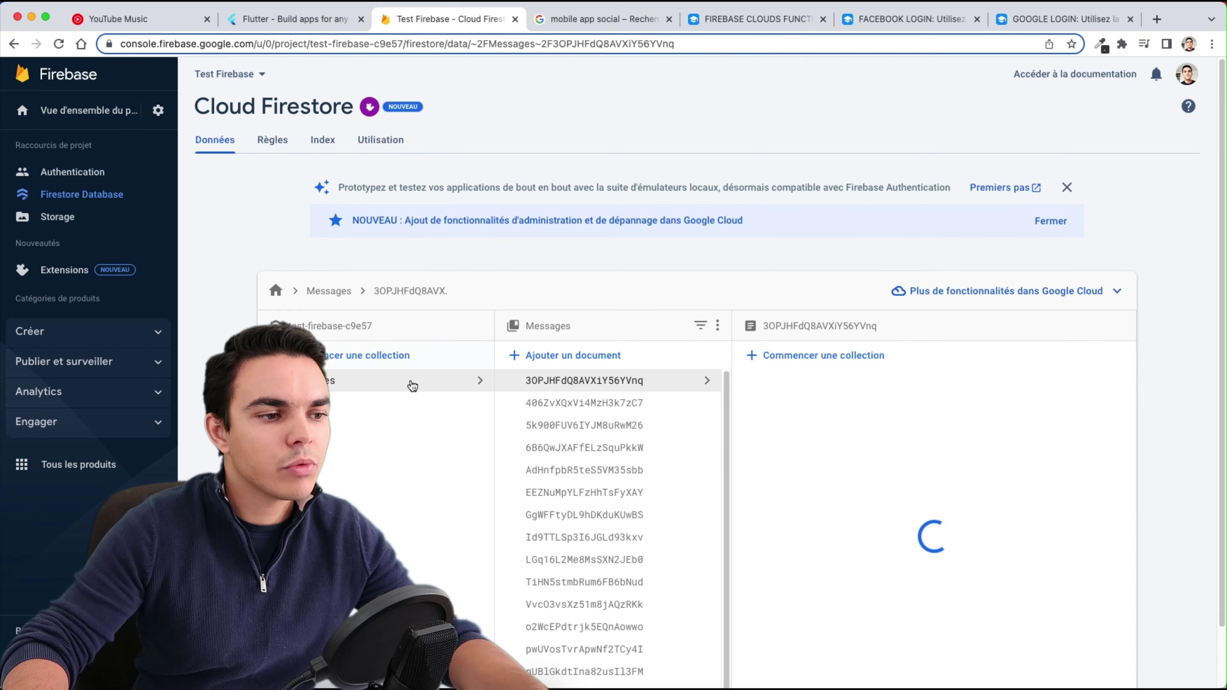
left_click(367, 448)
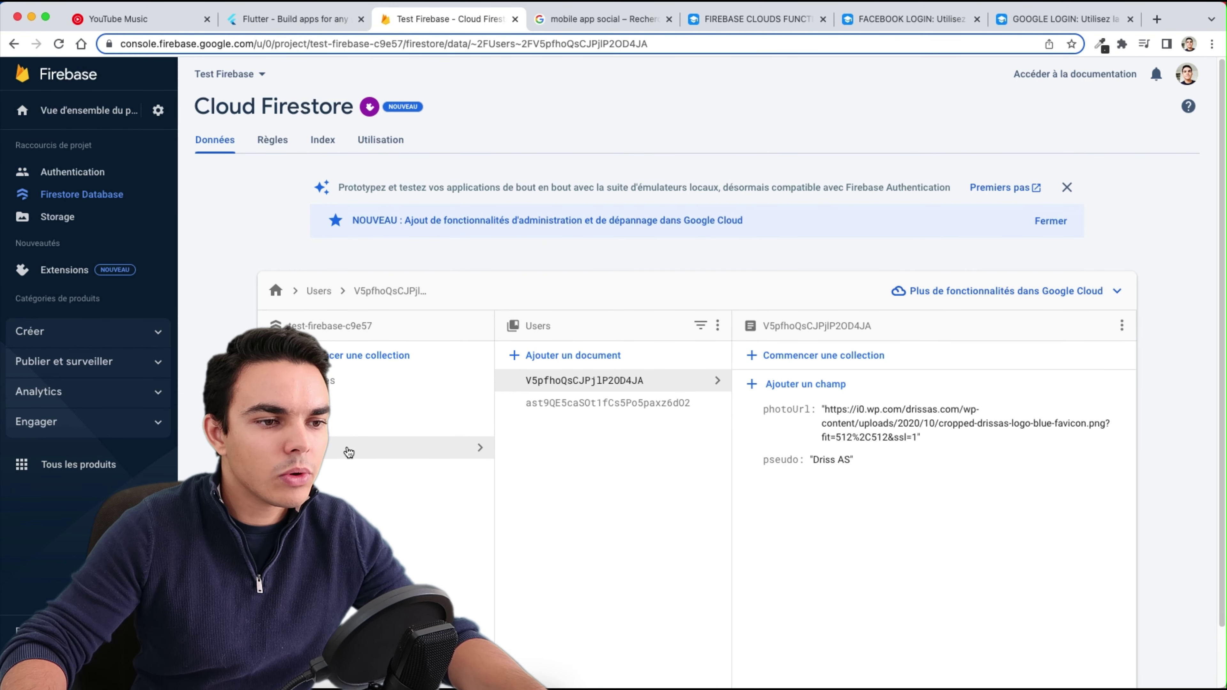
left_click(628, 402)
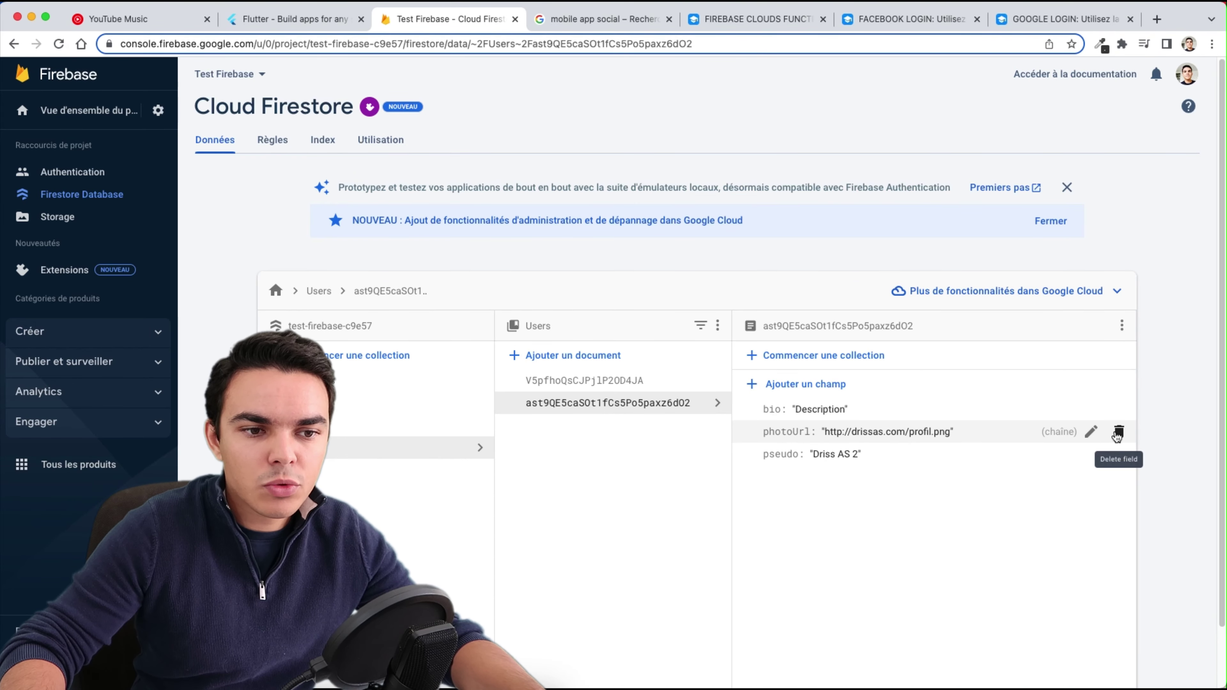
left_click(1117, 431)
left_click(955, 457)
- Add a string field photoUrl to the Google user's document, with the value Users/ followed by the user's UID and .png
left_click(821, 385)
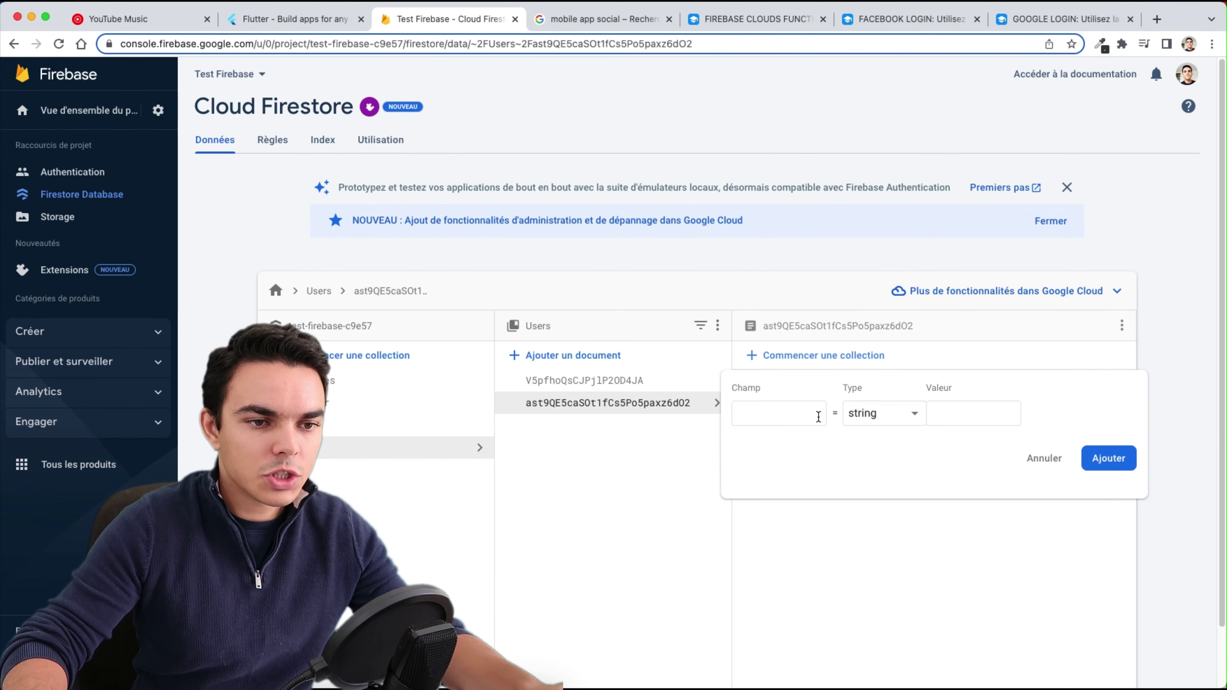
type("photoU")
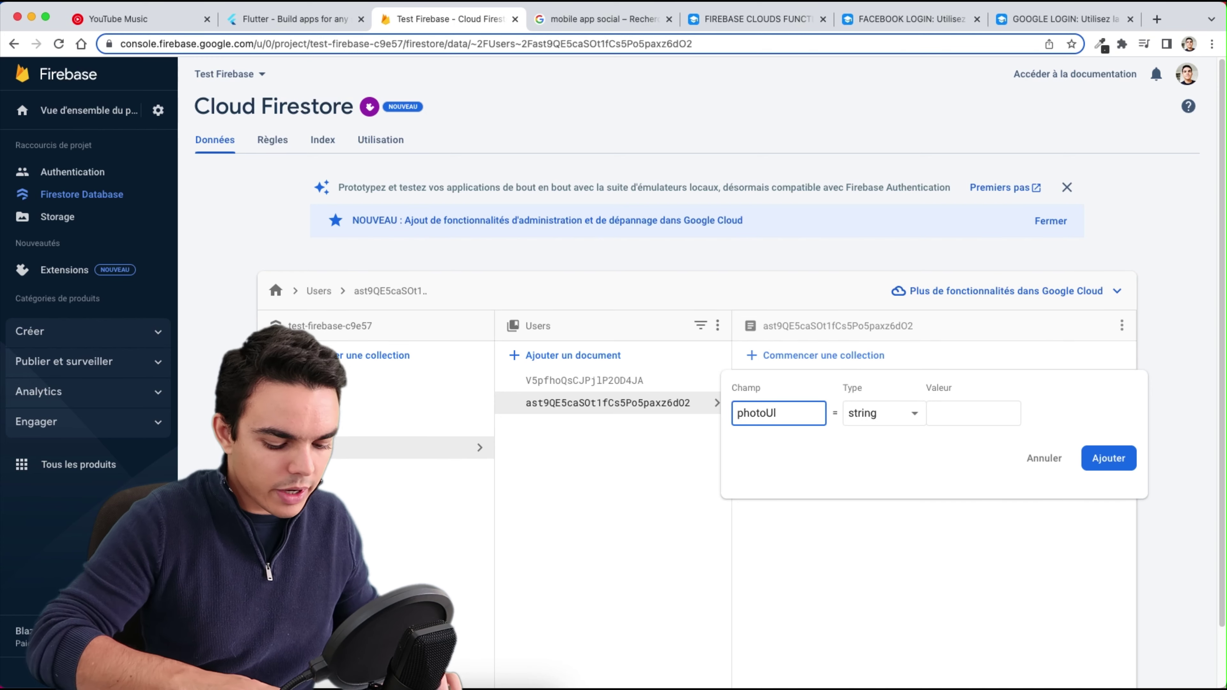
type("rl")
left_click(980, 414)
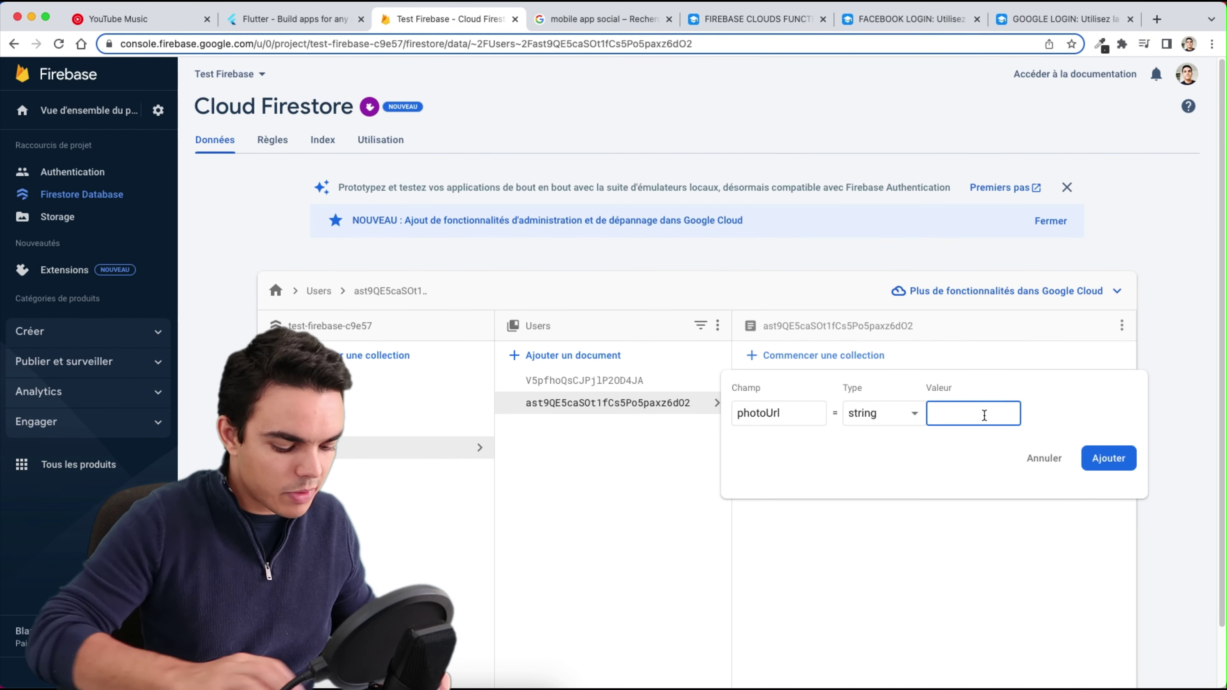
type("Users")
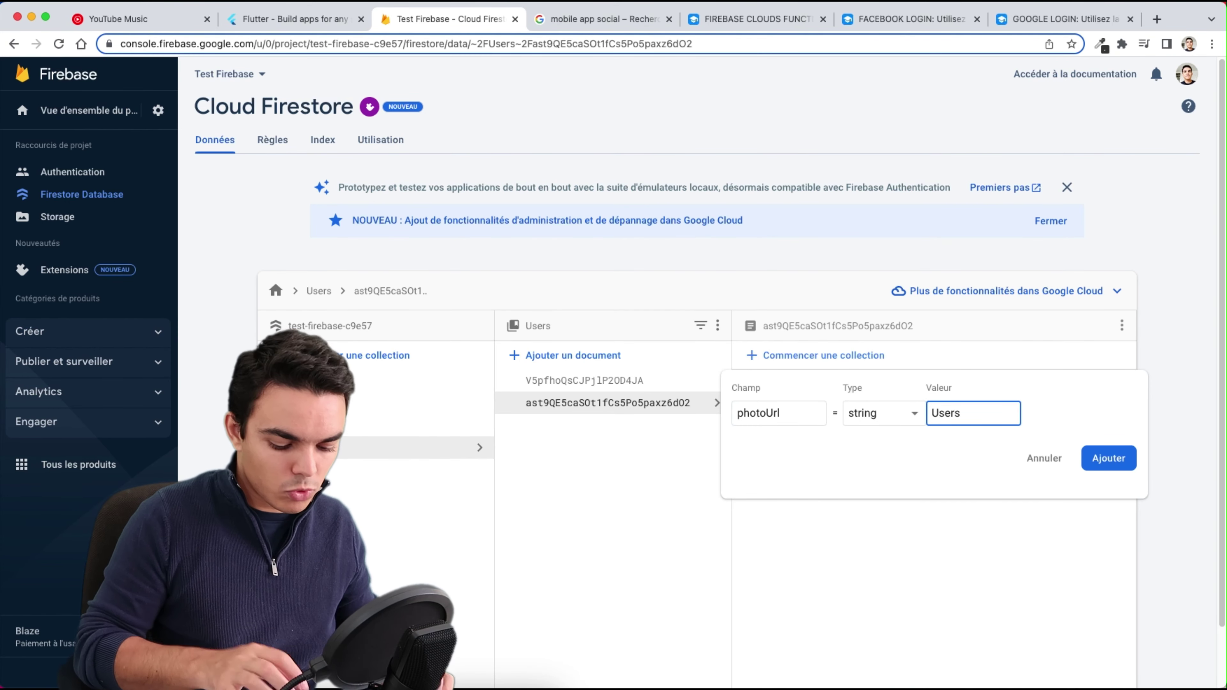
type("/")
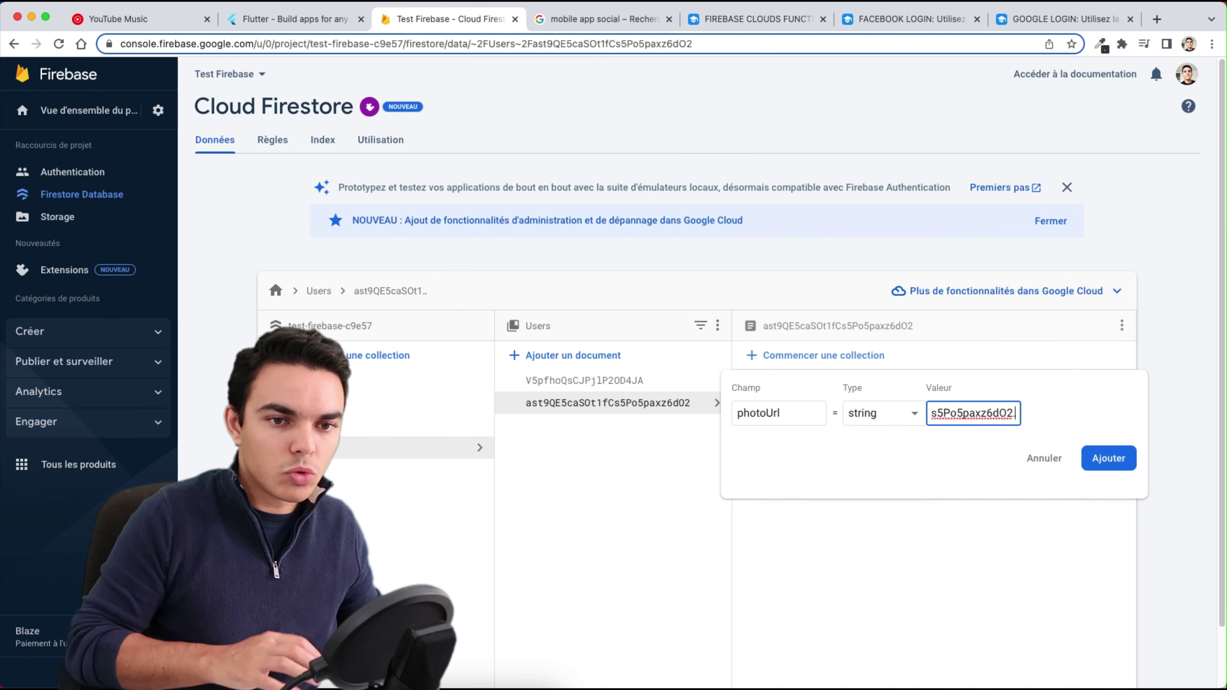
type(".png")
key("Return")
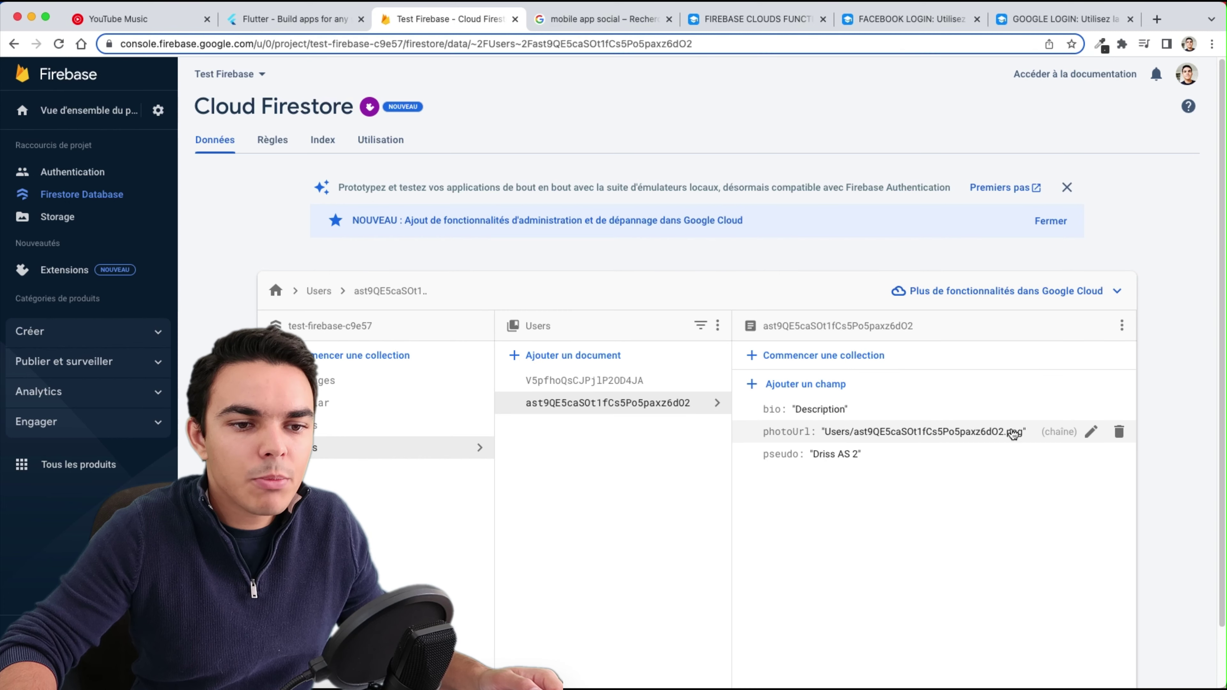
- Compare the picture's path in Storage's Users folder with the photoUrl in the Google user's Firestore document
left_click(63, 219)
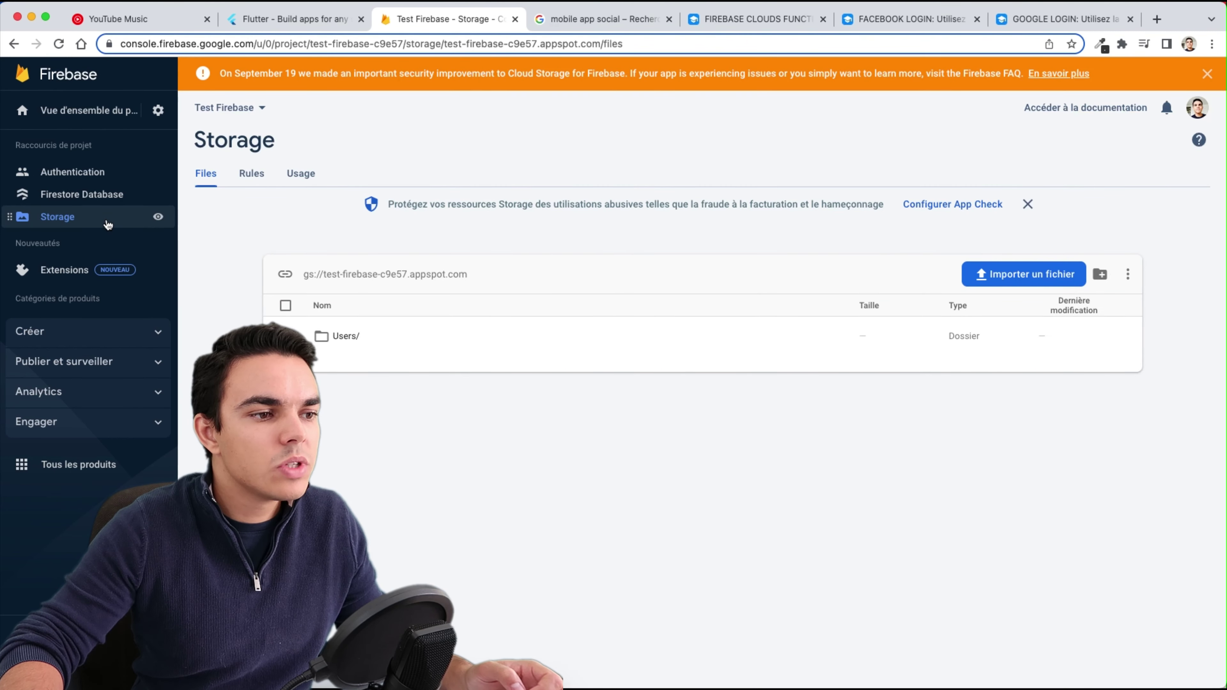
left_click(356, 344)
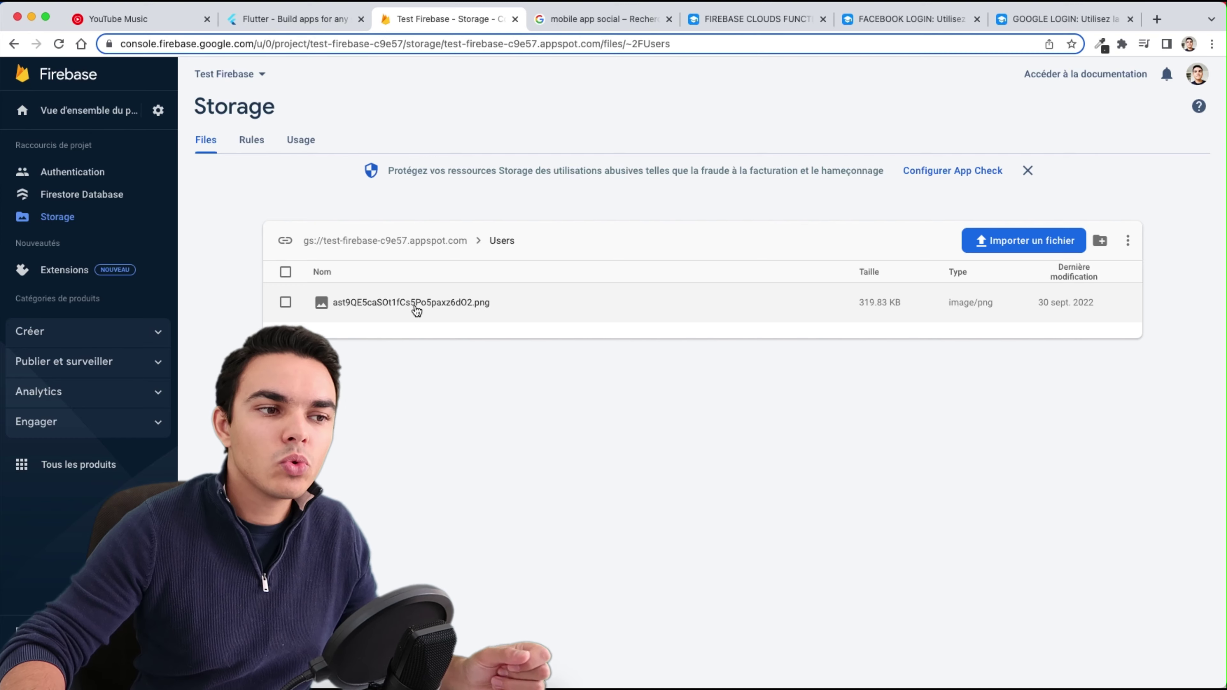
left_click(92, 195)
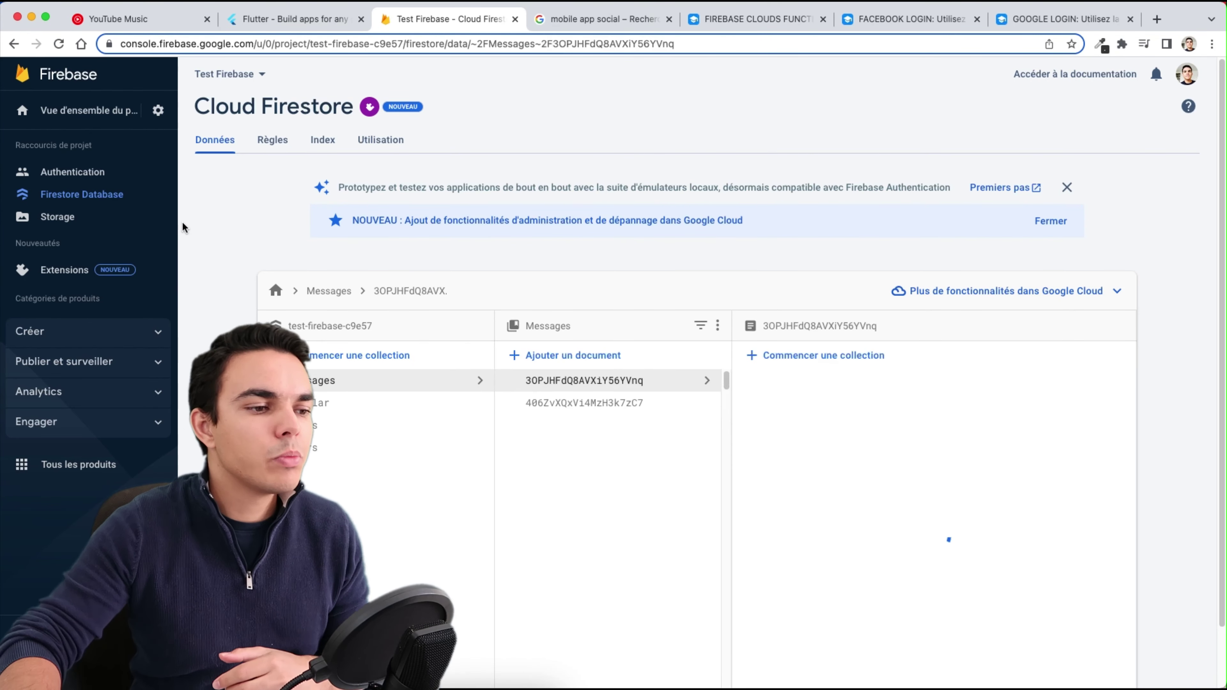
left_click(347, 447)
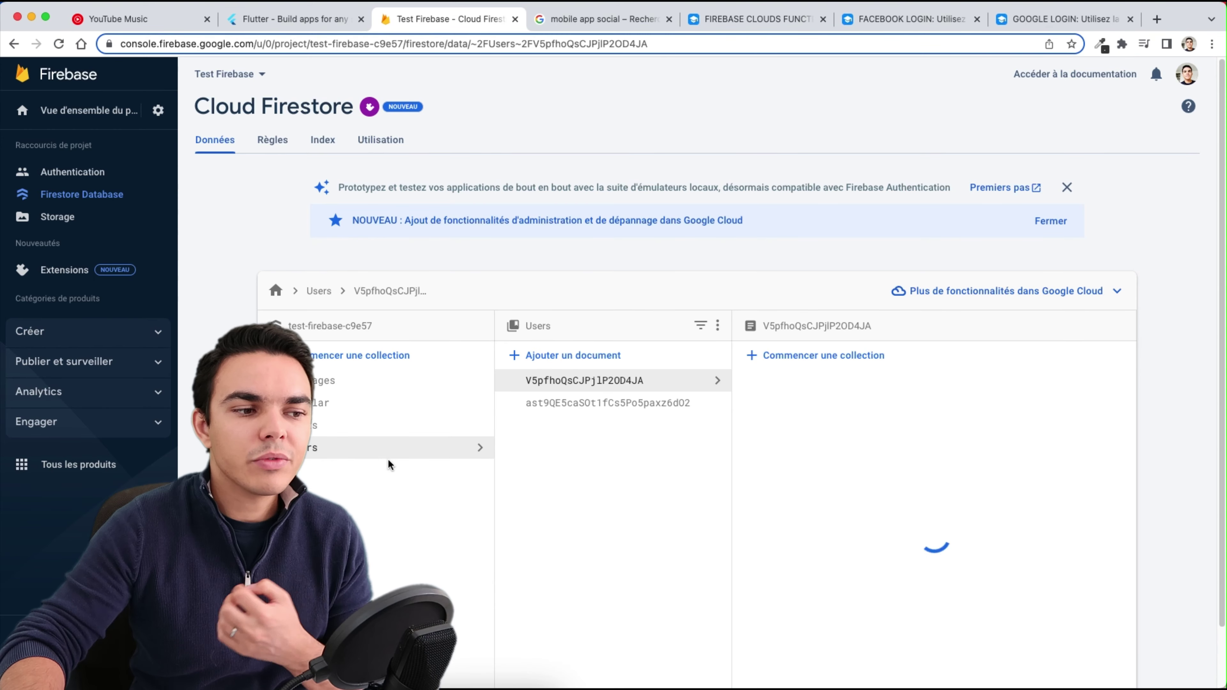
left_click(608, 408)
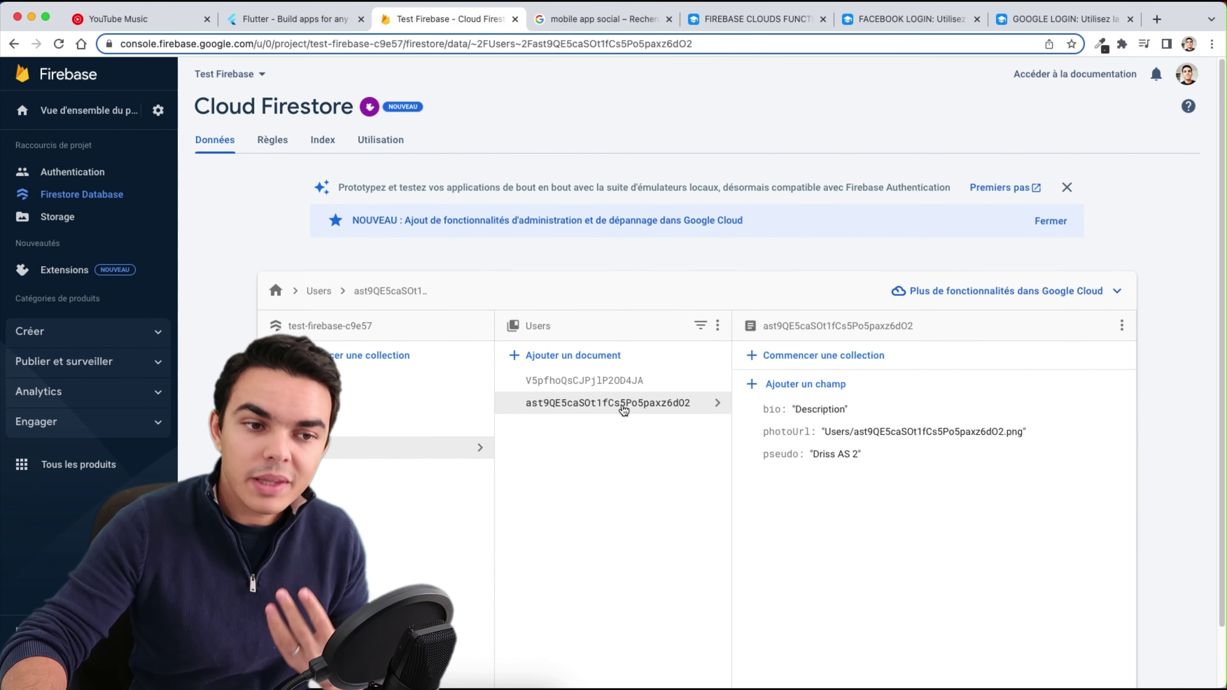
- Outline the My Profile screen in the social app mockup image, and return to the user's Firestore document
left_click(488, 676)
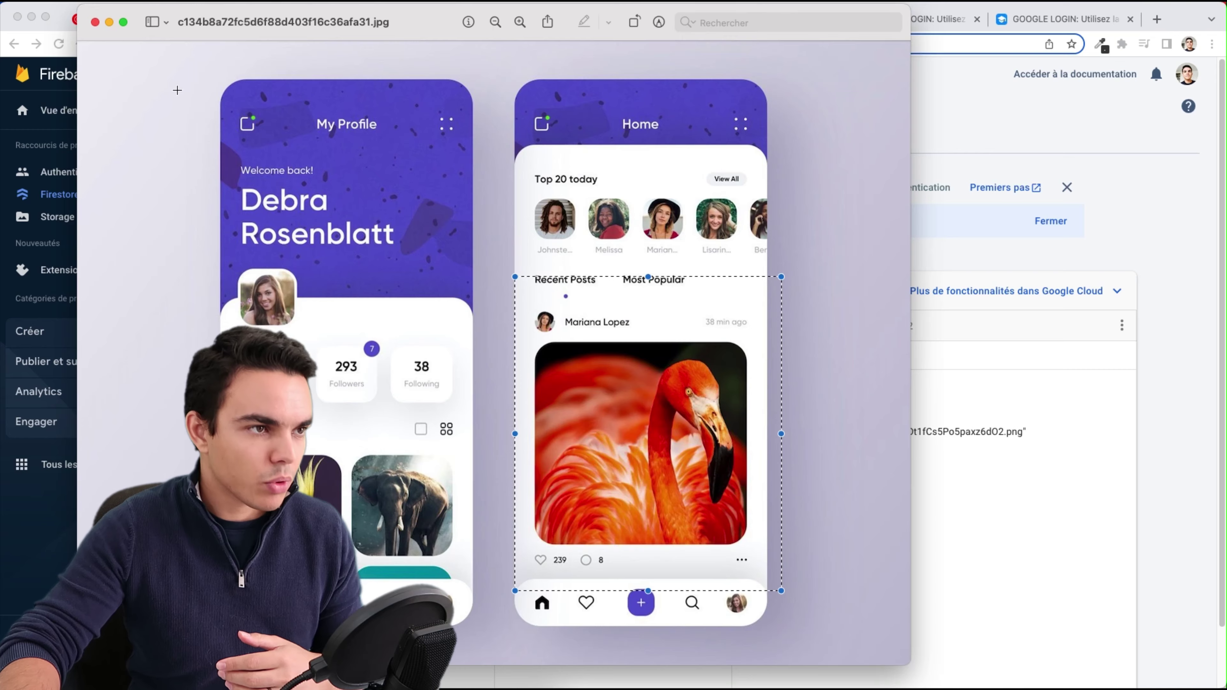
left_click_drag(328, 310, 493, 637)
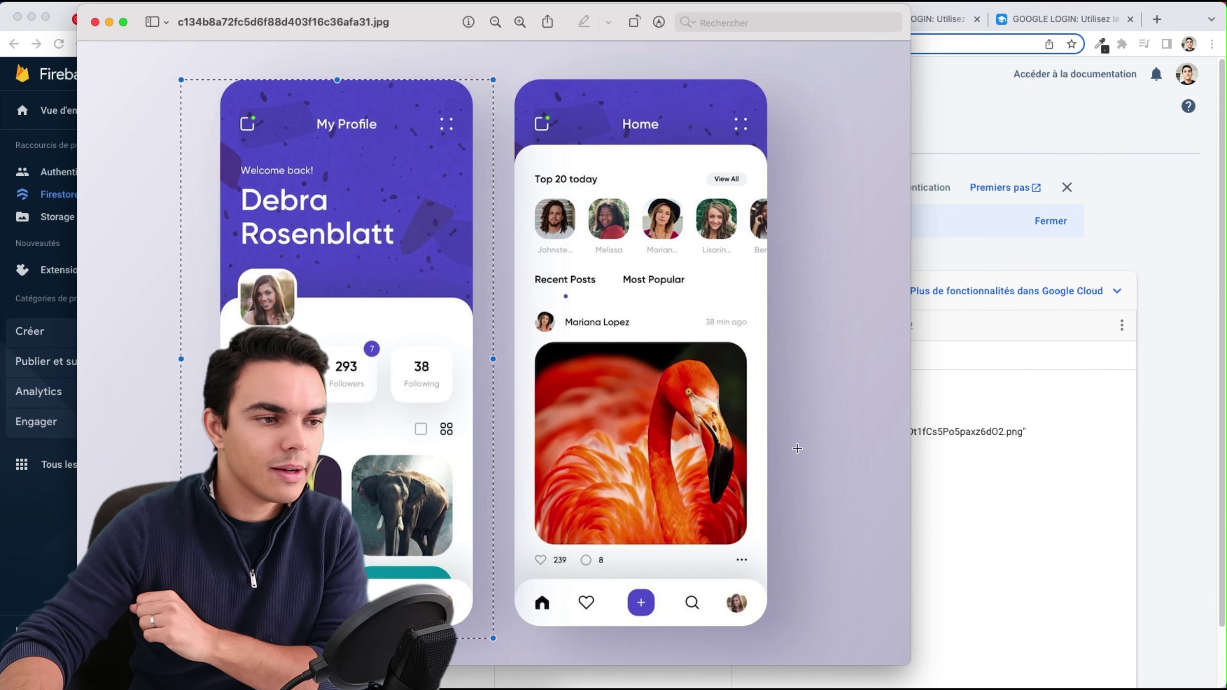
left_click(1053, 544)
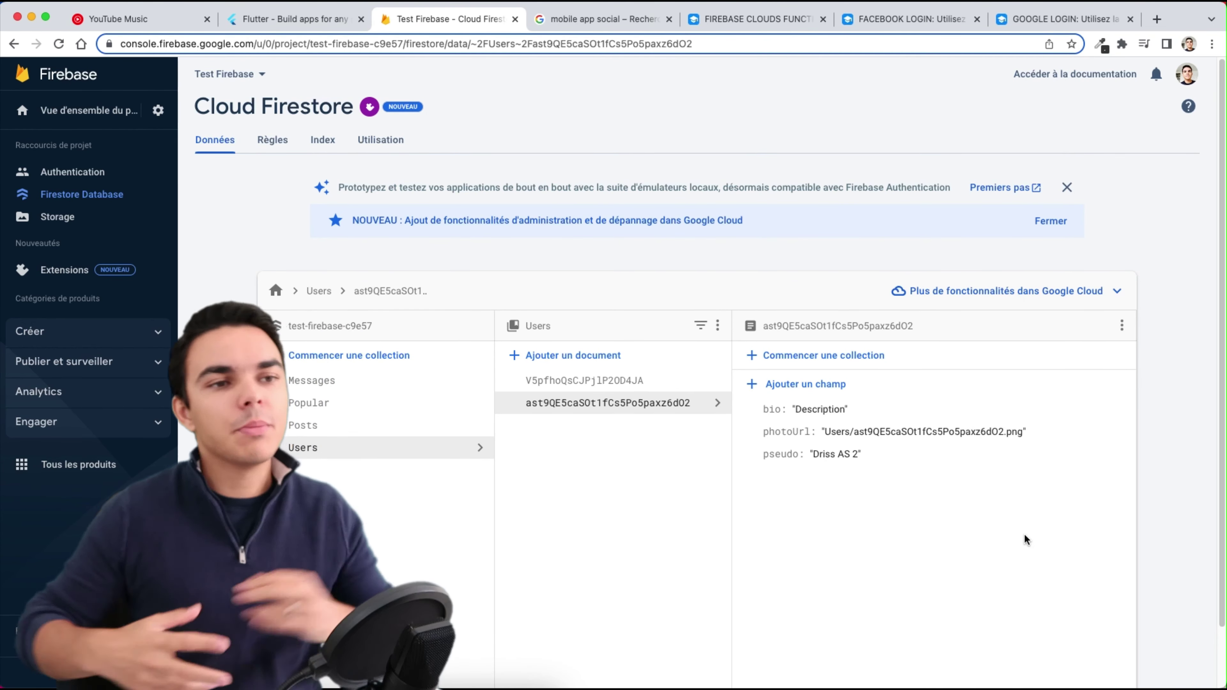
- Review the Firebase Clouds Functions lesson on the Cours Driss AS site, from its introduction to the configuration section
left_click(745, 23)
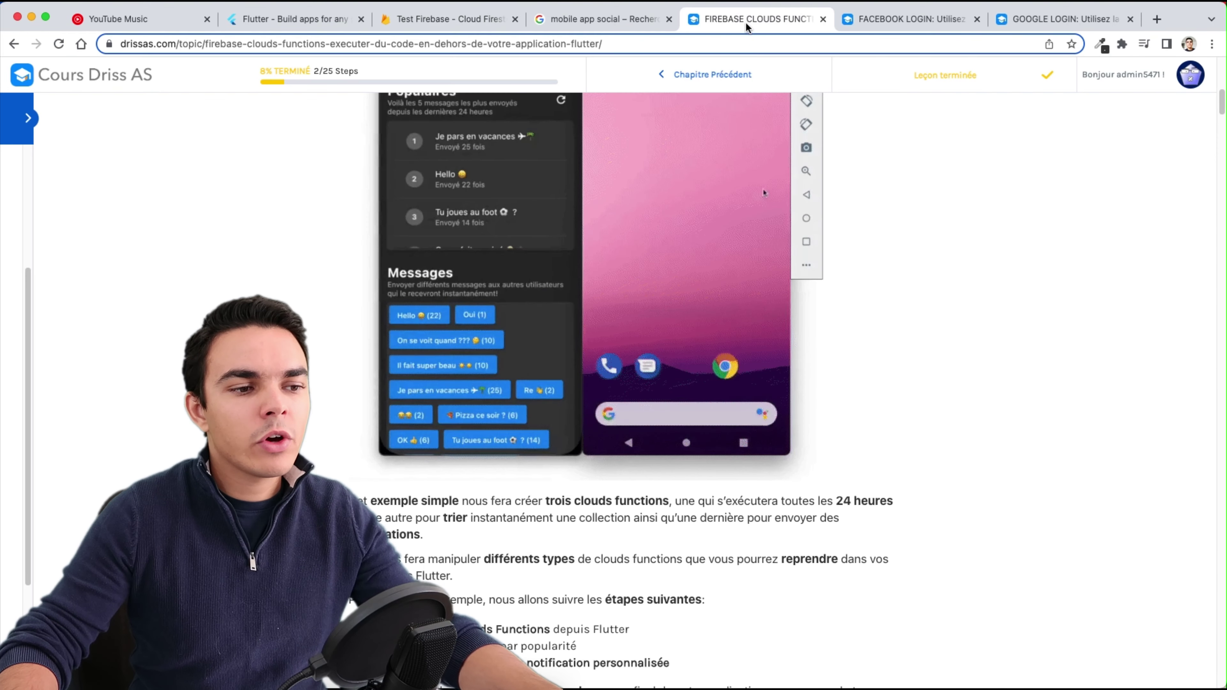
scroll(863, 237, "up", 10)
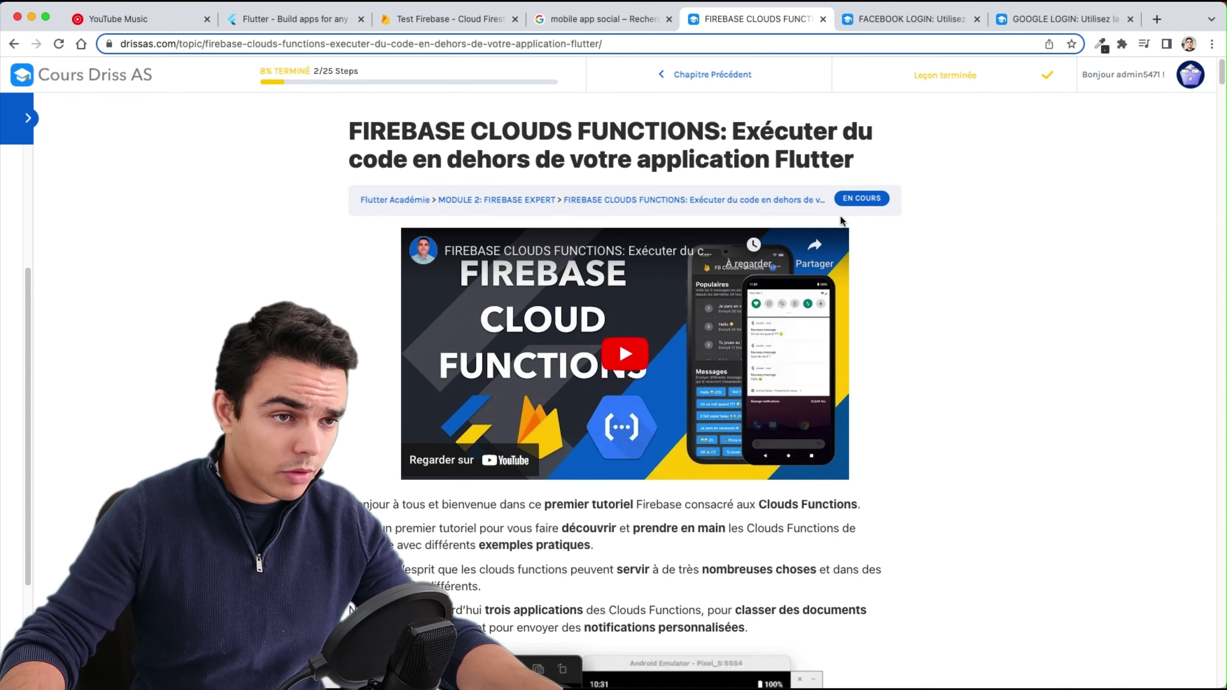
scroll(891, 223, "down", 15)
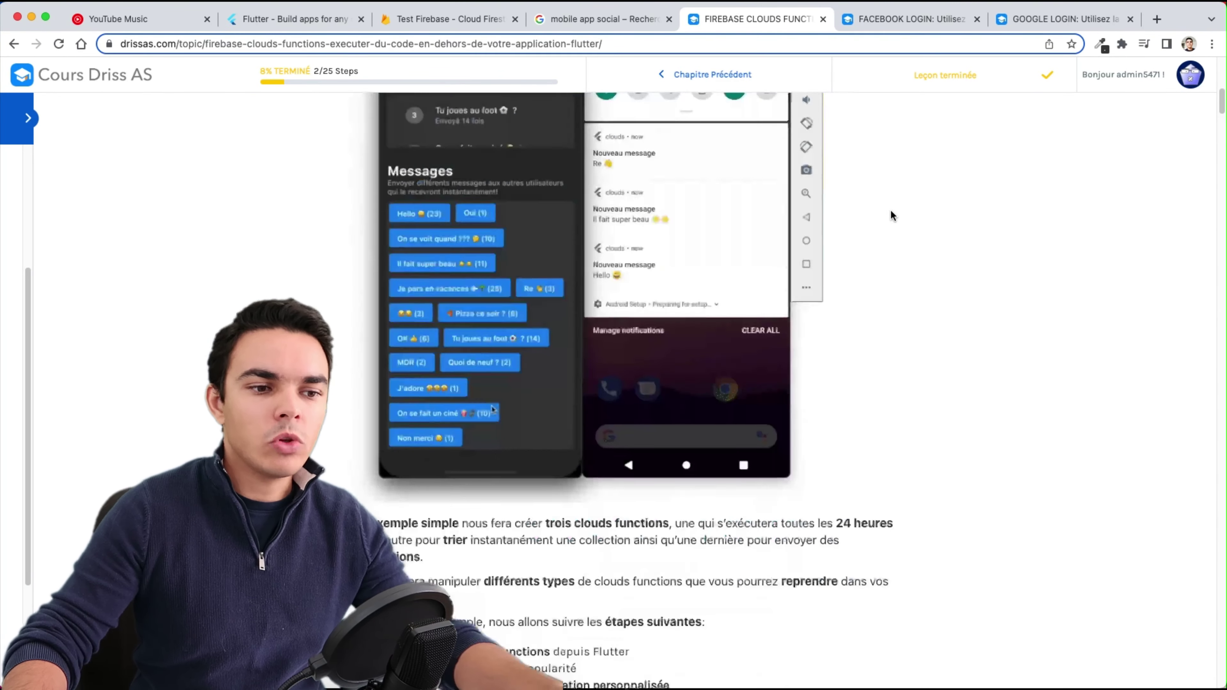
scroll(891, 222, "down", 6)
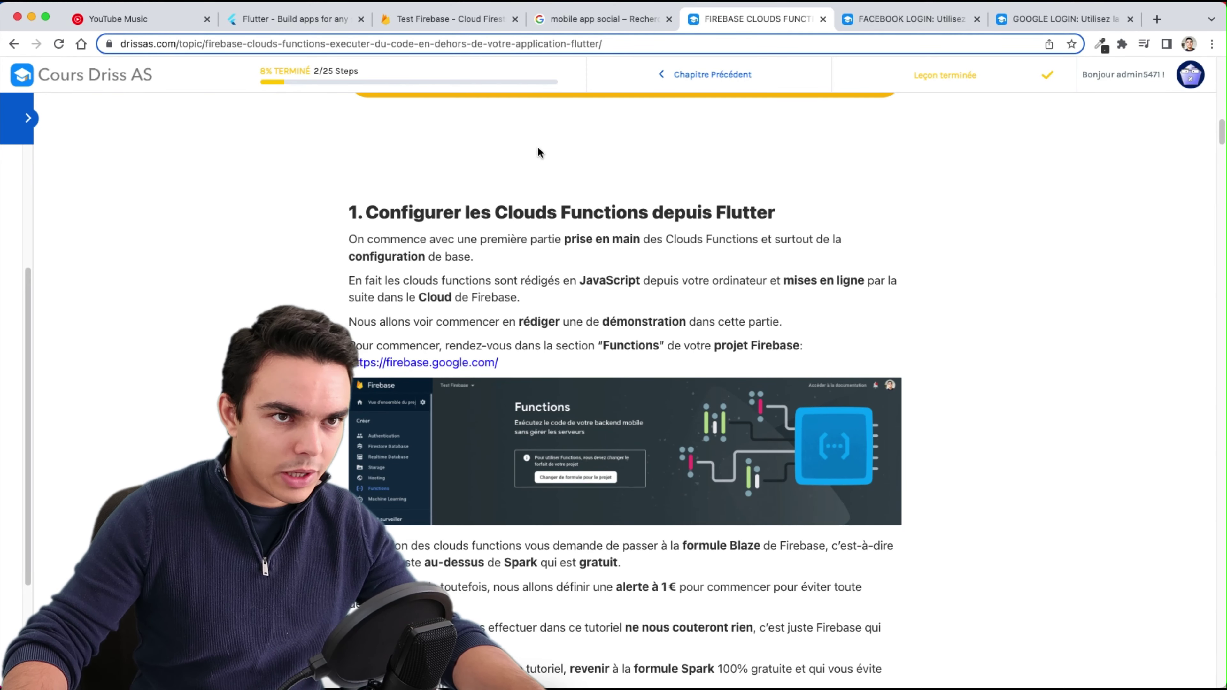
- Look through the Facebook Login and Google Login lessons, as far as the latter's required Flutter dependencies
left_click(893, 20)
scroll(680, 284, "up", 10)
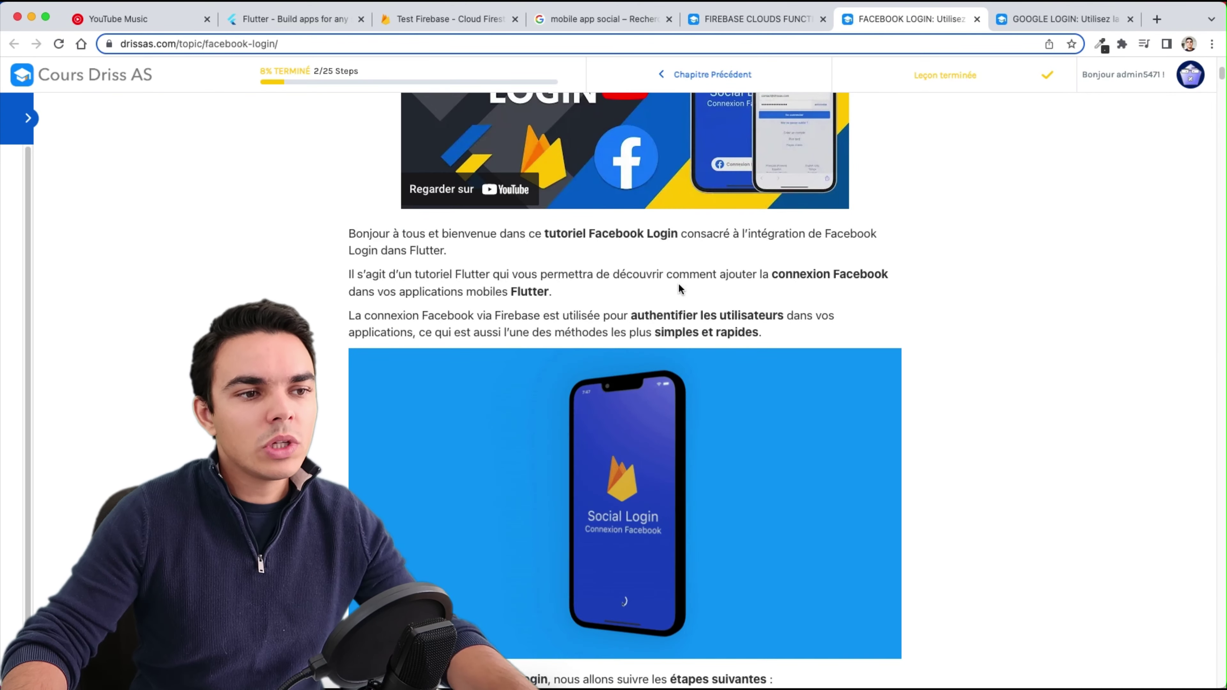
scroll(680, 290, "down", 6)
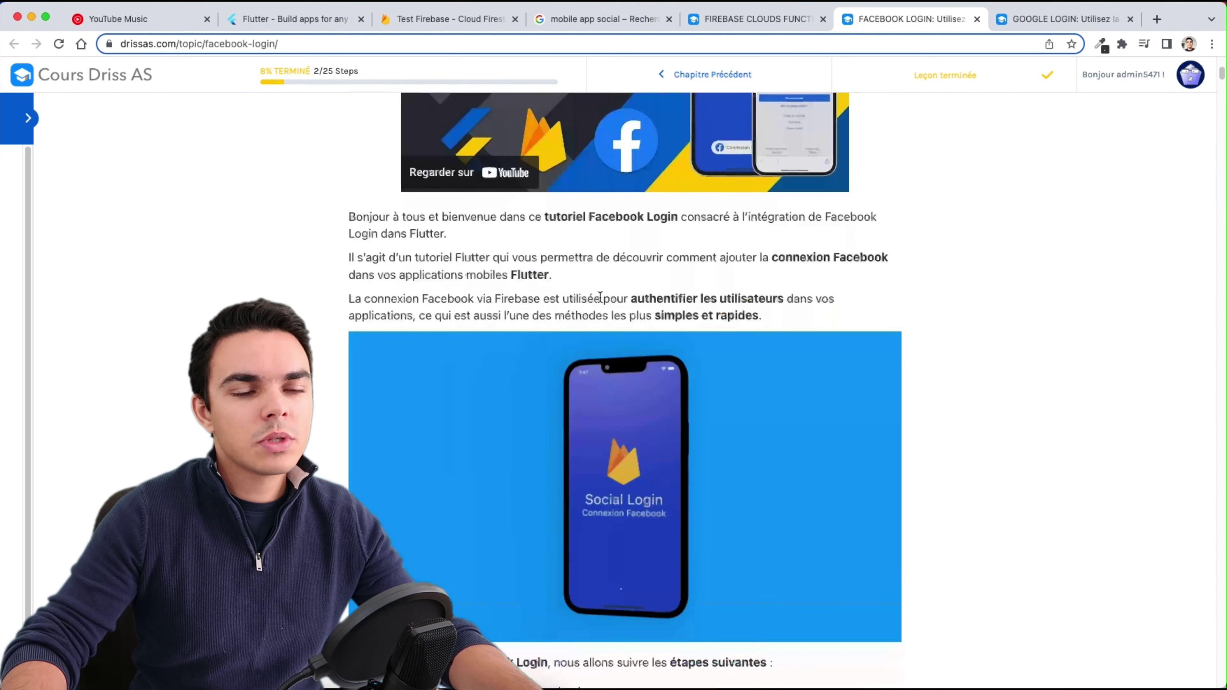
left_click(1029, 20)
scroll(825, 272, "down", 4)
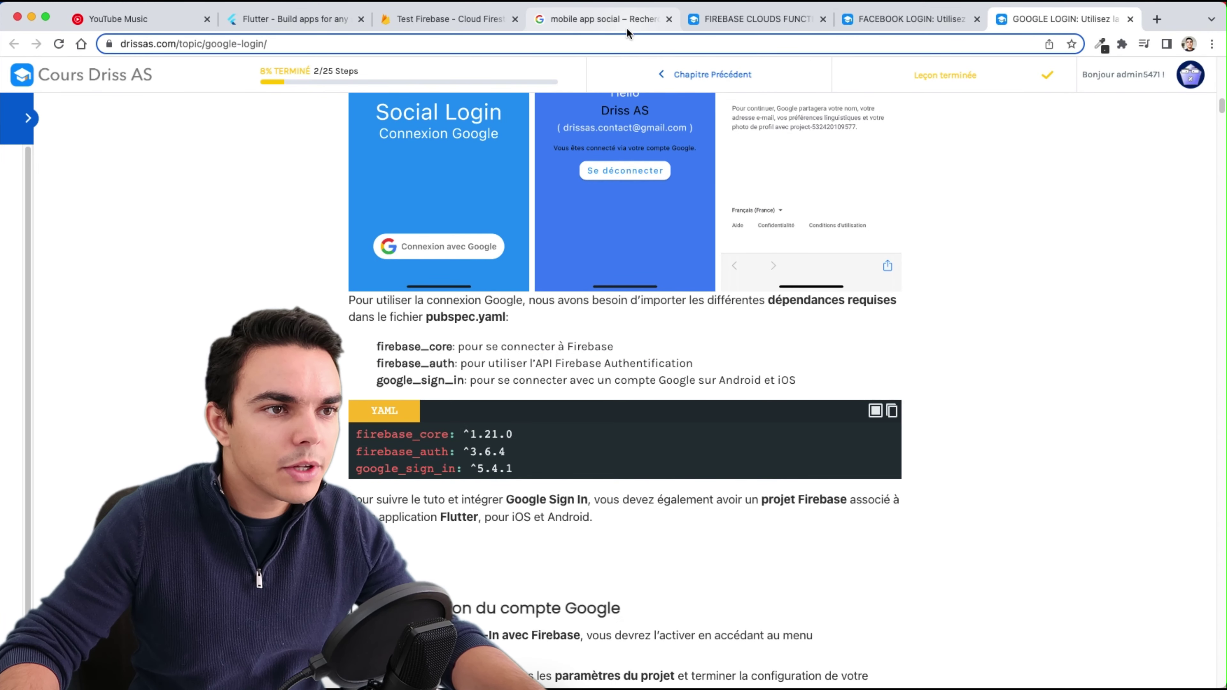
- Show the social app mockup image beside the Firebase console's service list, and return to the console
left_click(464, 21)
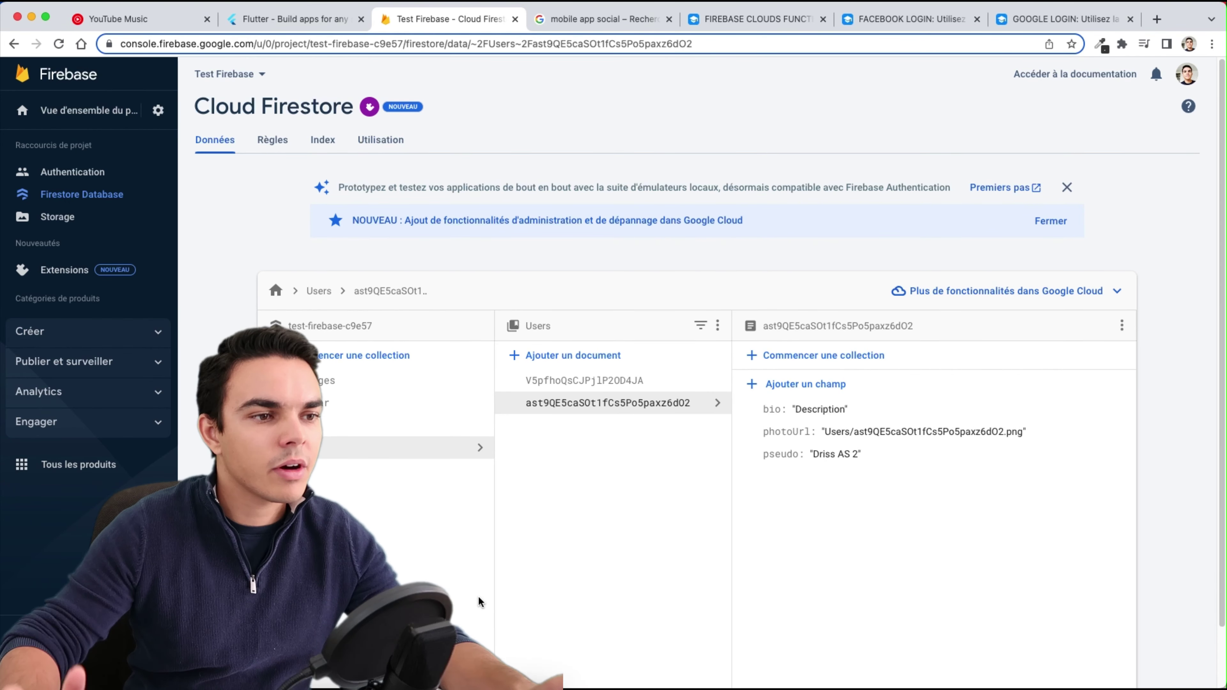
key("super+Tab")
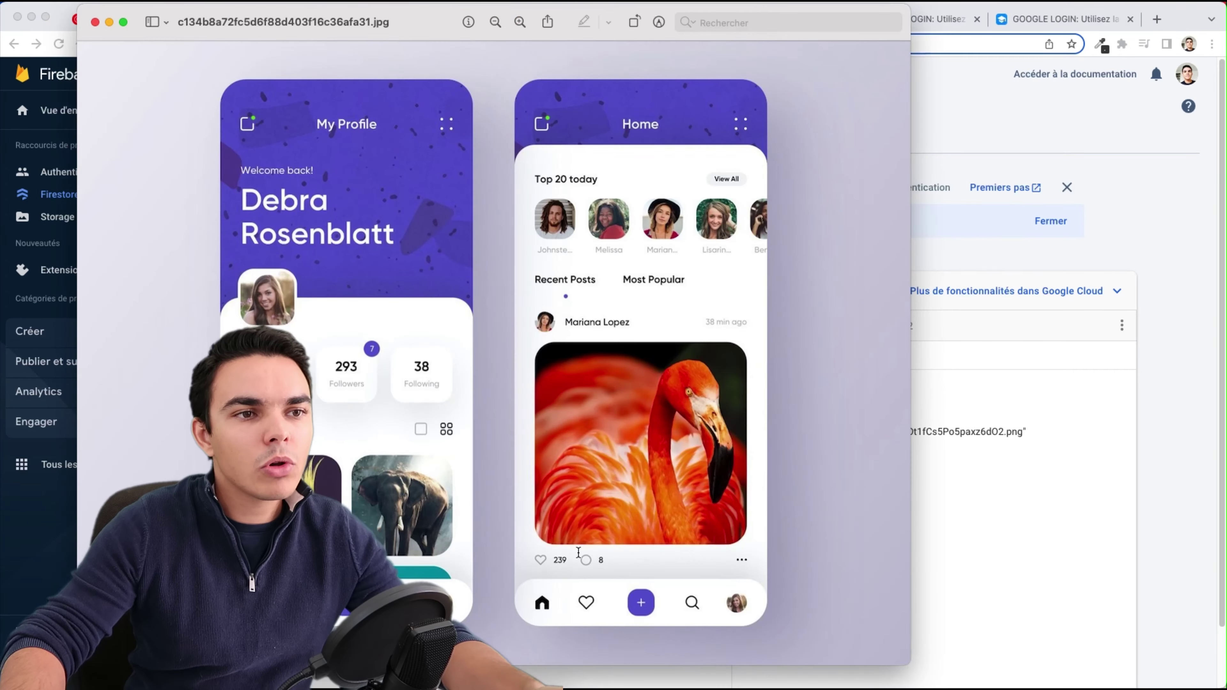
left_click(518, 34)
left_click_drag(444, 35, 716, 45)
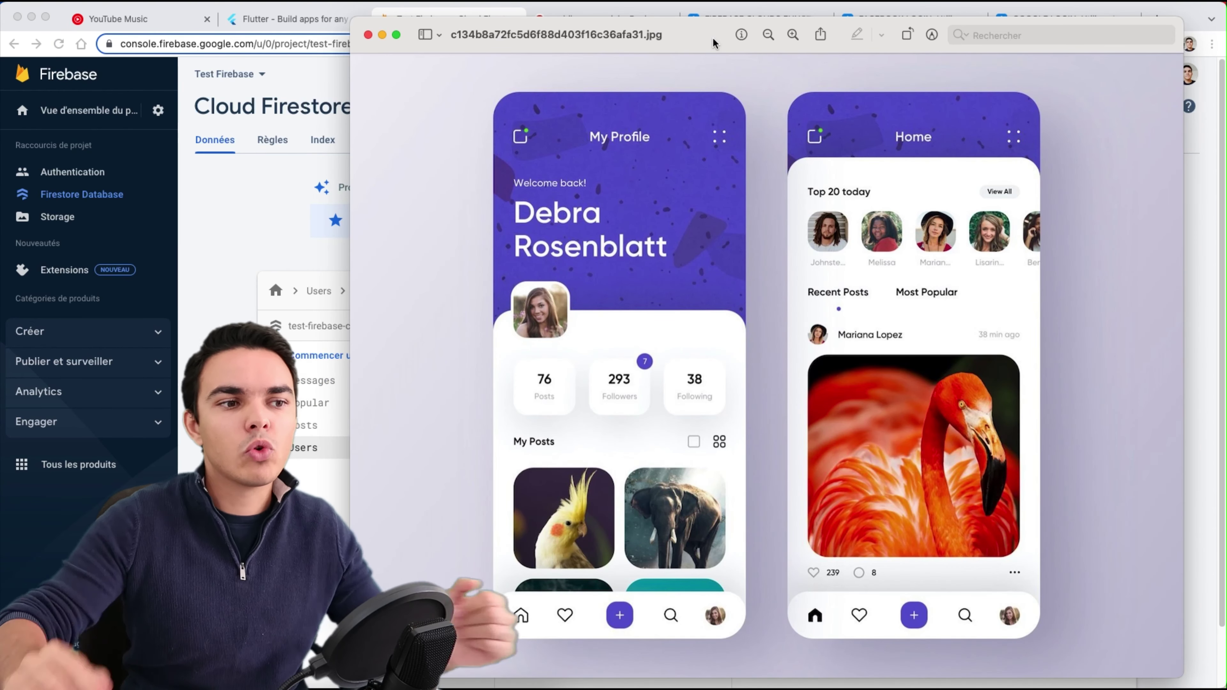
left_click(238, 206)
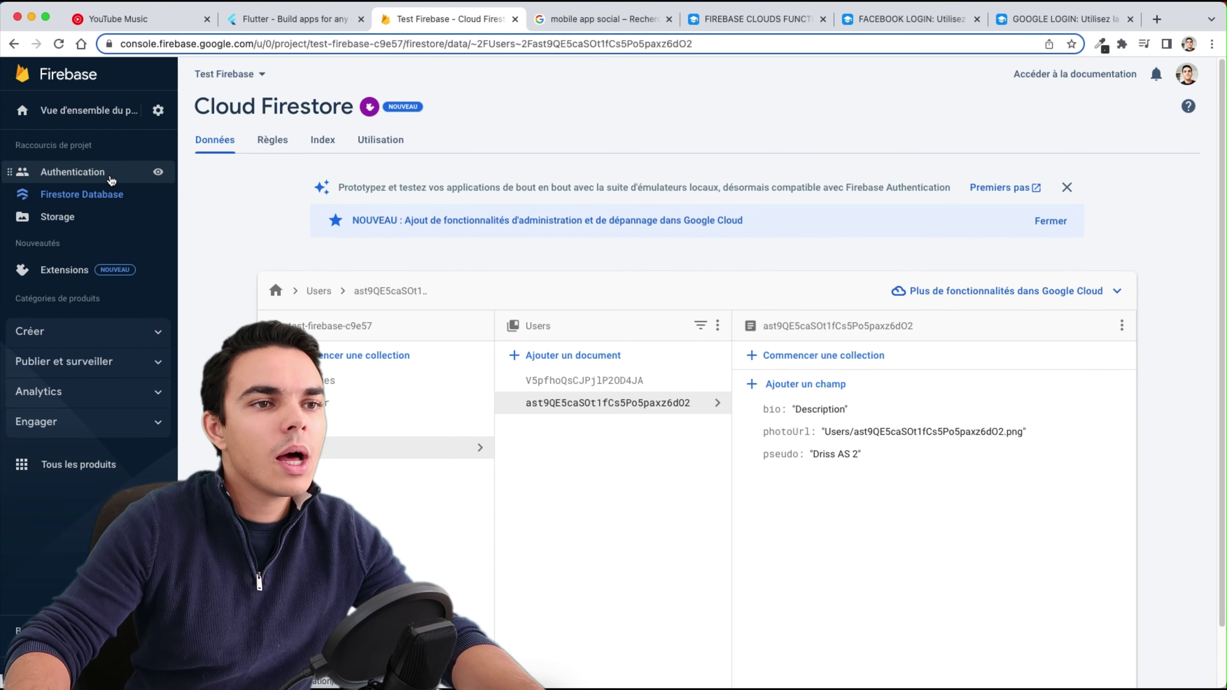
- Review the Clouds Functions lesson's demo app and list of steps, with a brief look at the Facebook Login lesson
left_click(763, 25)
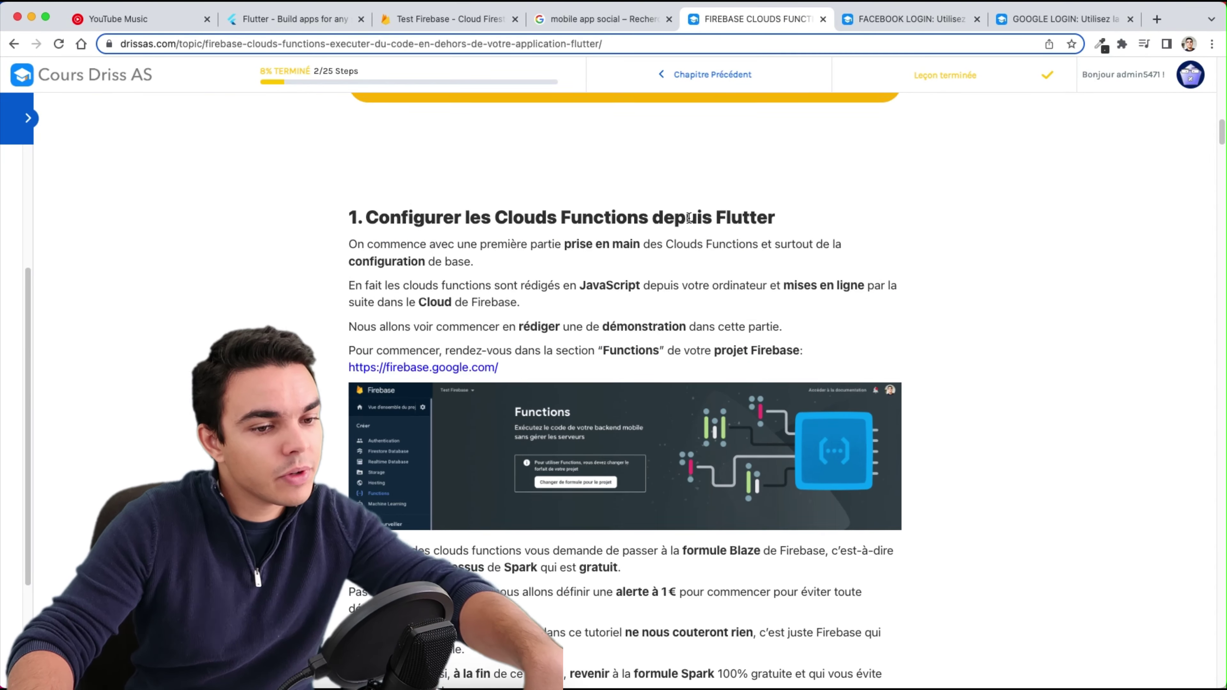
scroll(688, 211, "up", 10)
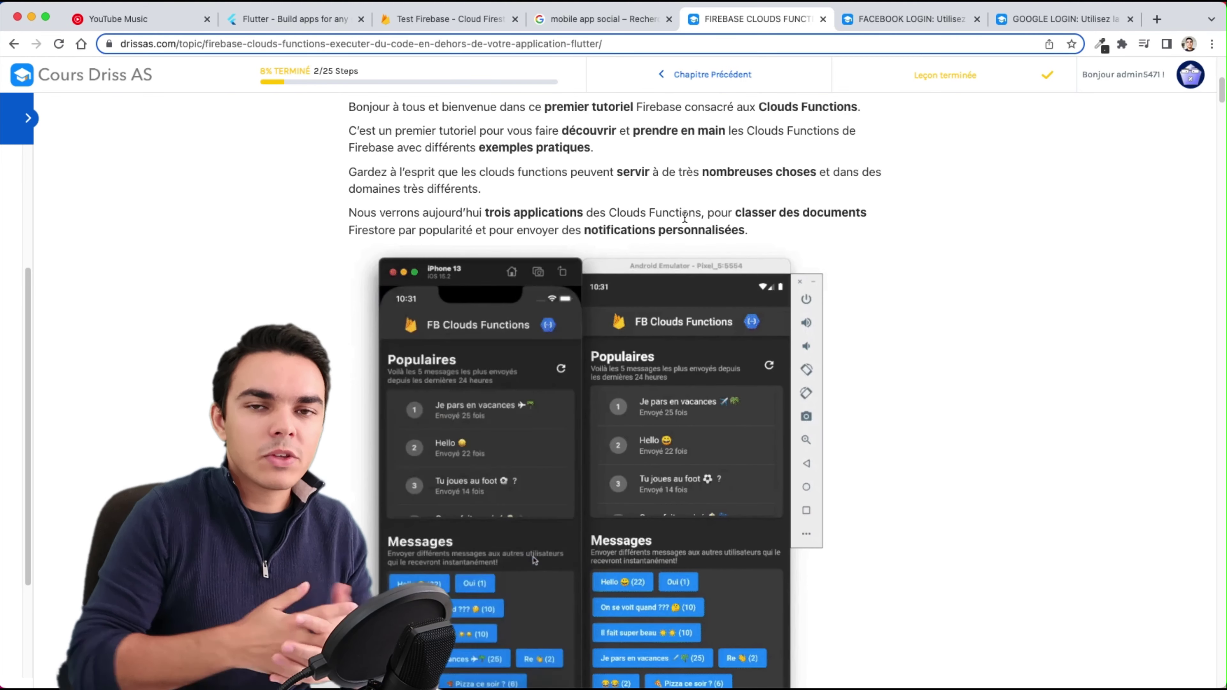
scroll(716, 377, "down", 12)
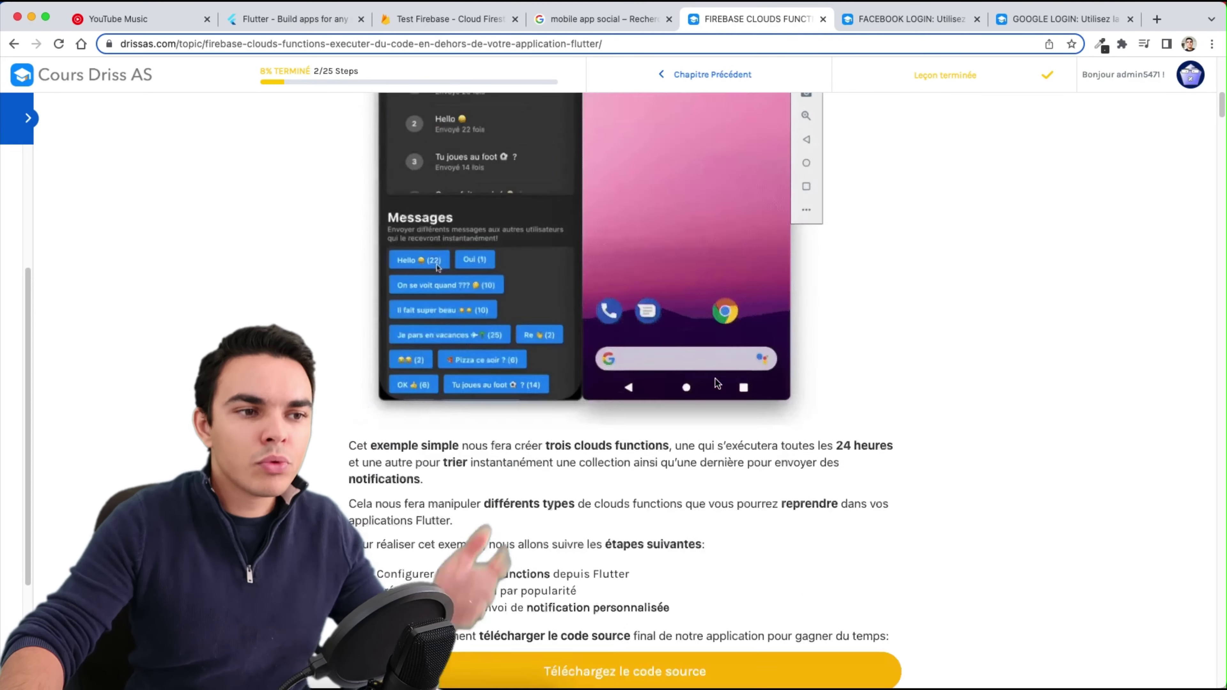
scroll(731, 372, "down", 5)
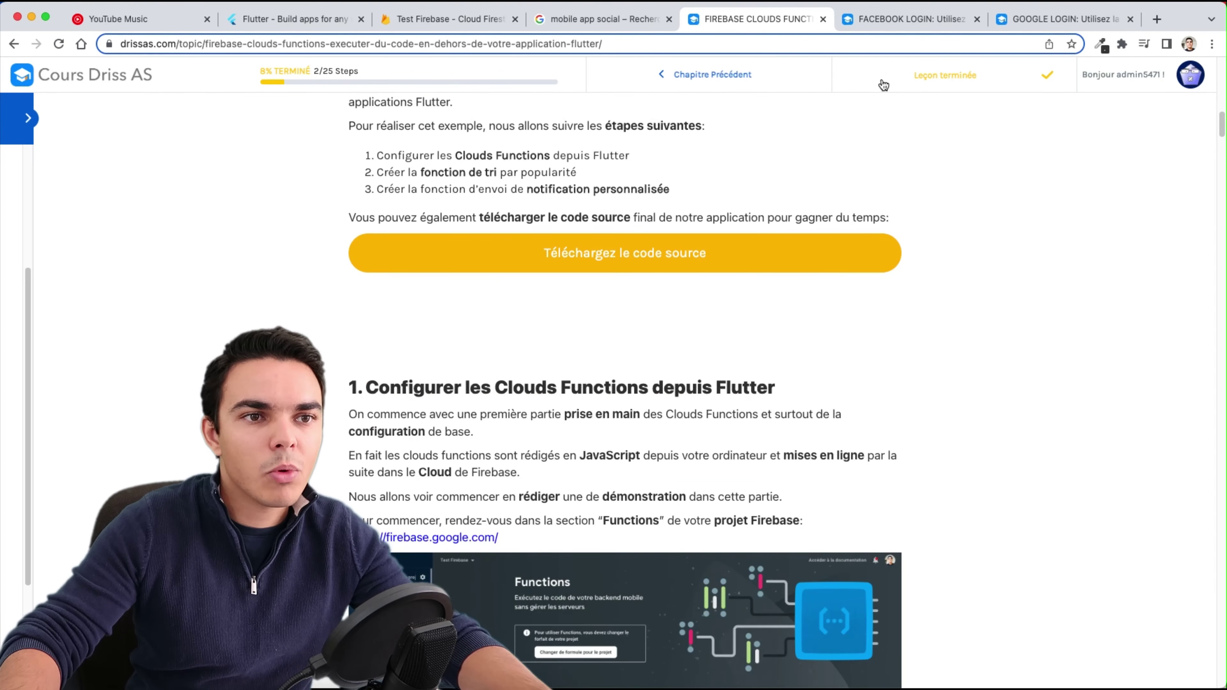
left_click(910, 18)
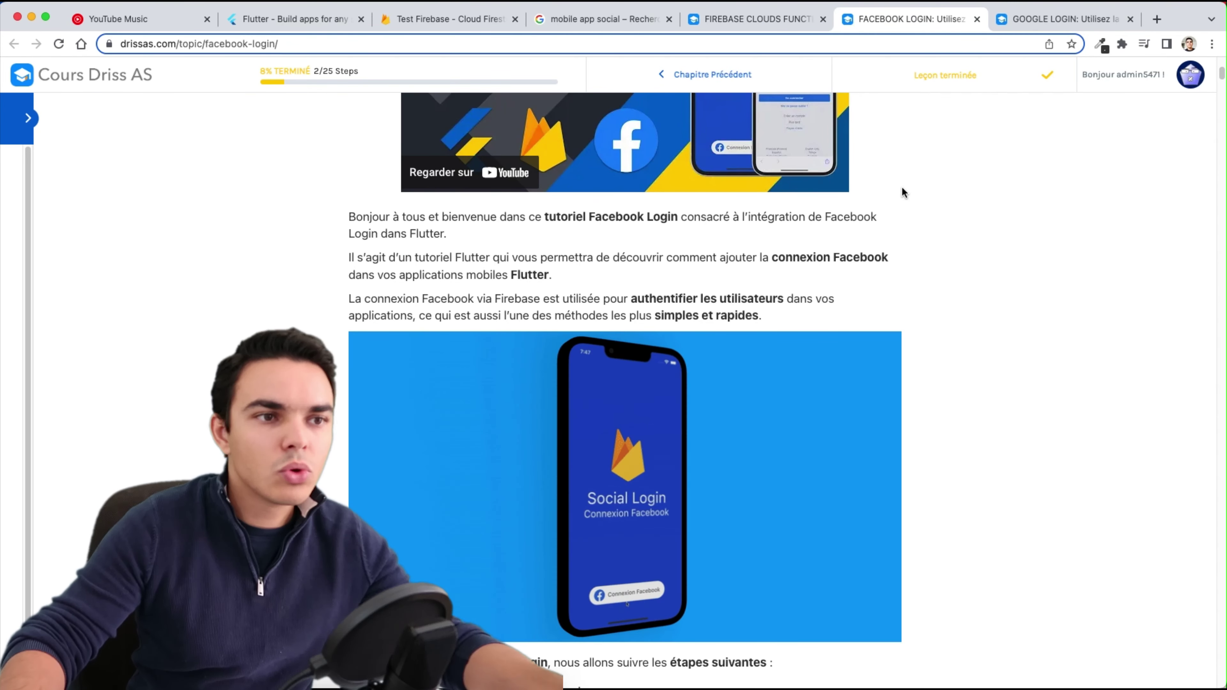
left_click(756, 22)
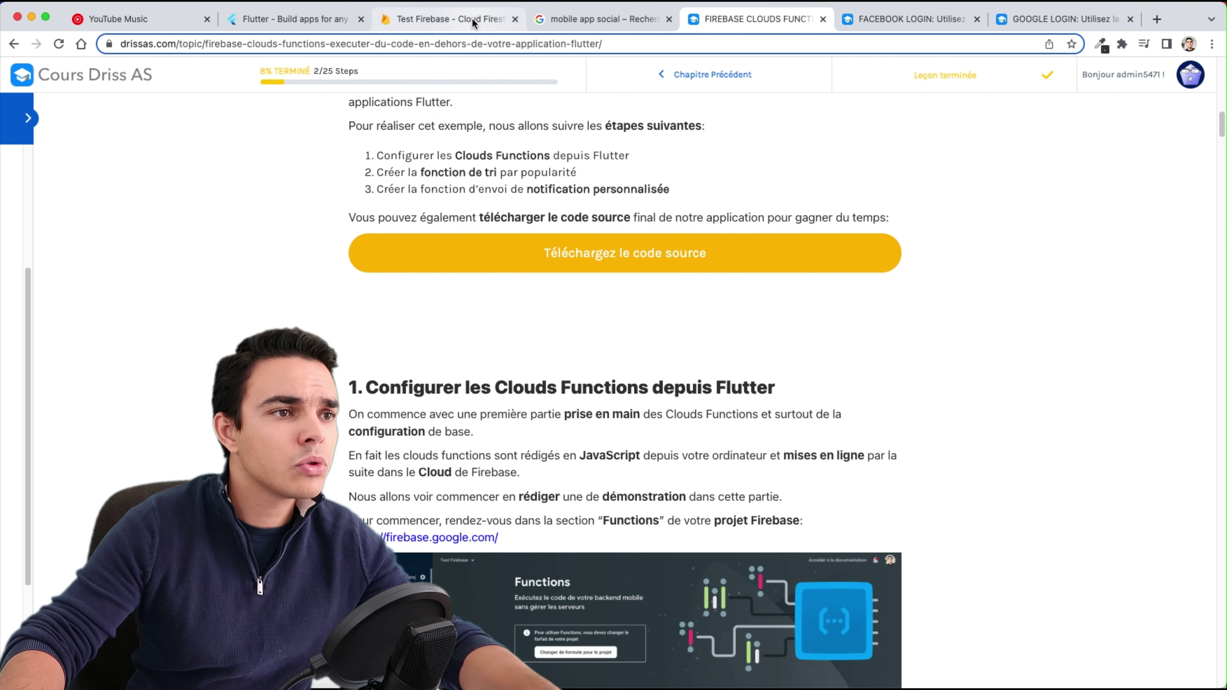
- Return to the Firebase console and expand the Créer product category to view its services
left_click(461, 20)
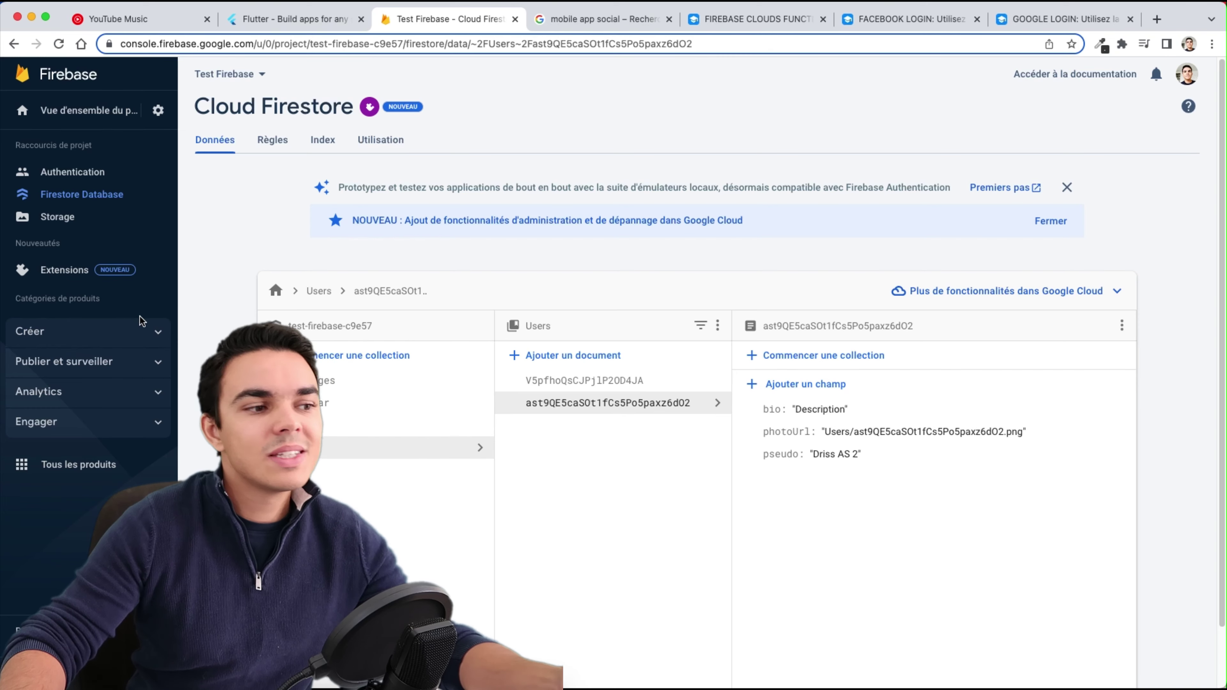
left_click(102, 323)
scroll(82, 386, "down", 2)
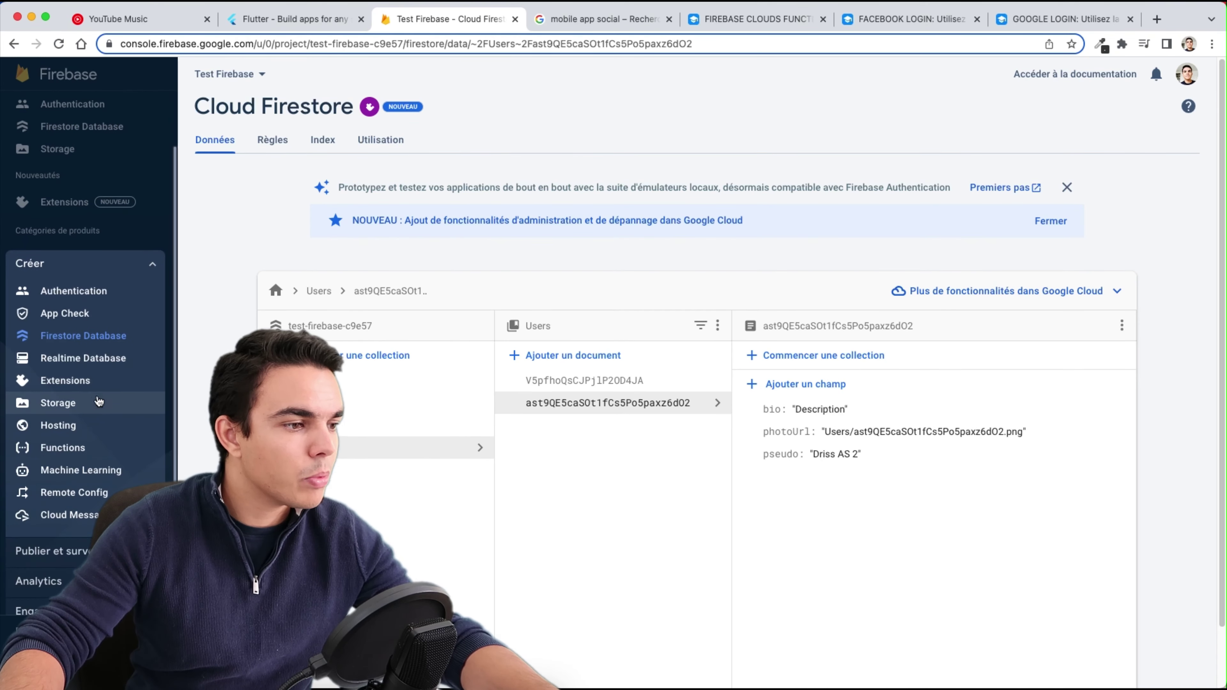